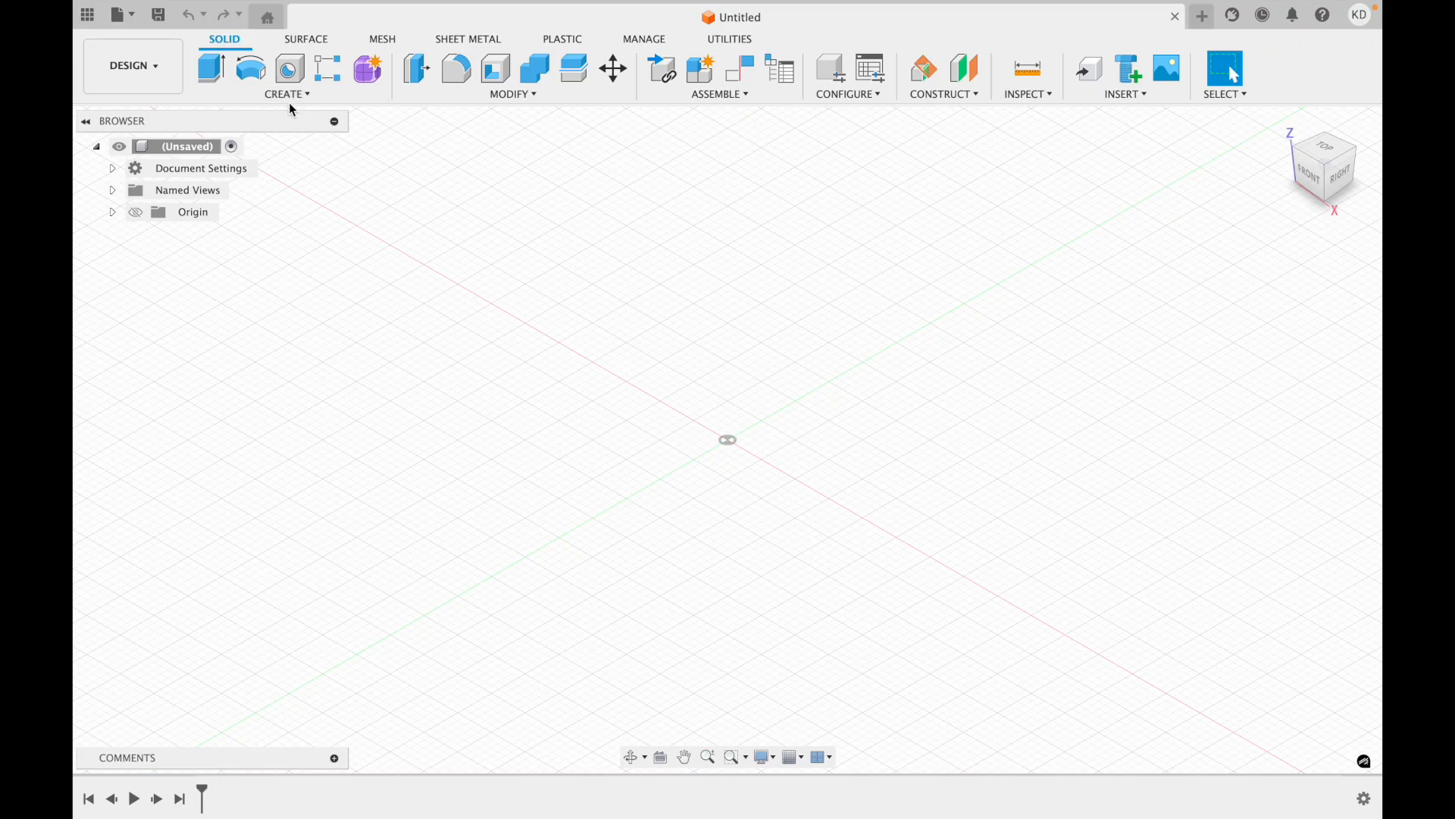
- Sketch a circle of 2 in diameter centred at the origin on the horizontal XY plane and finish the sketch
left_click(288, 98)
left_click(250, 131)
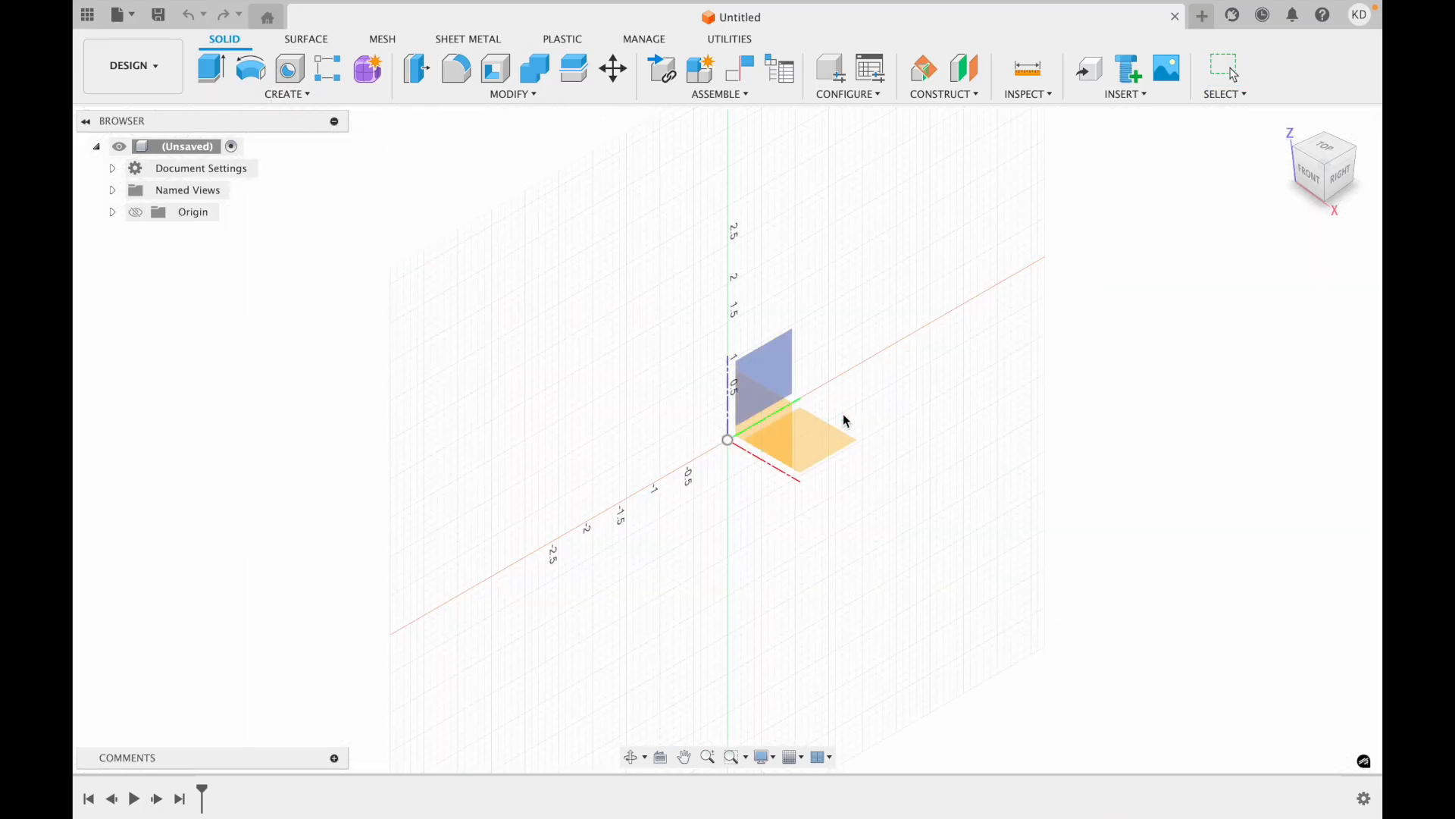
left_click(821, 461)
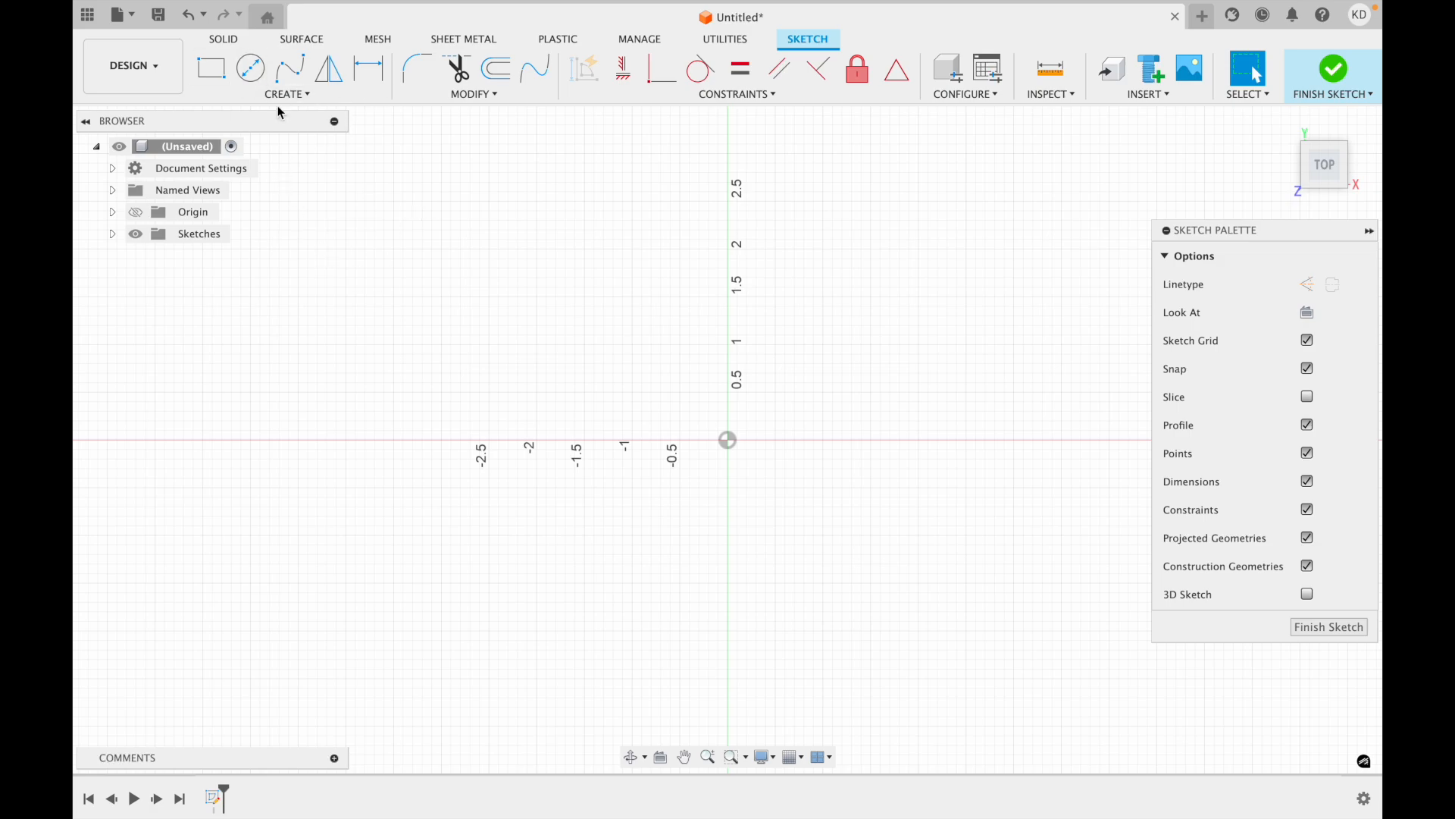
left_click(251, 74)
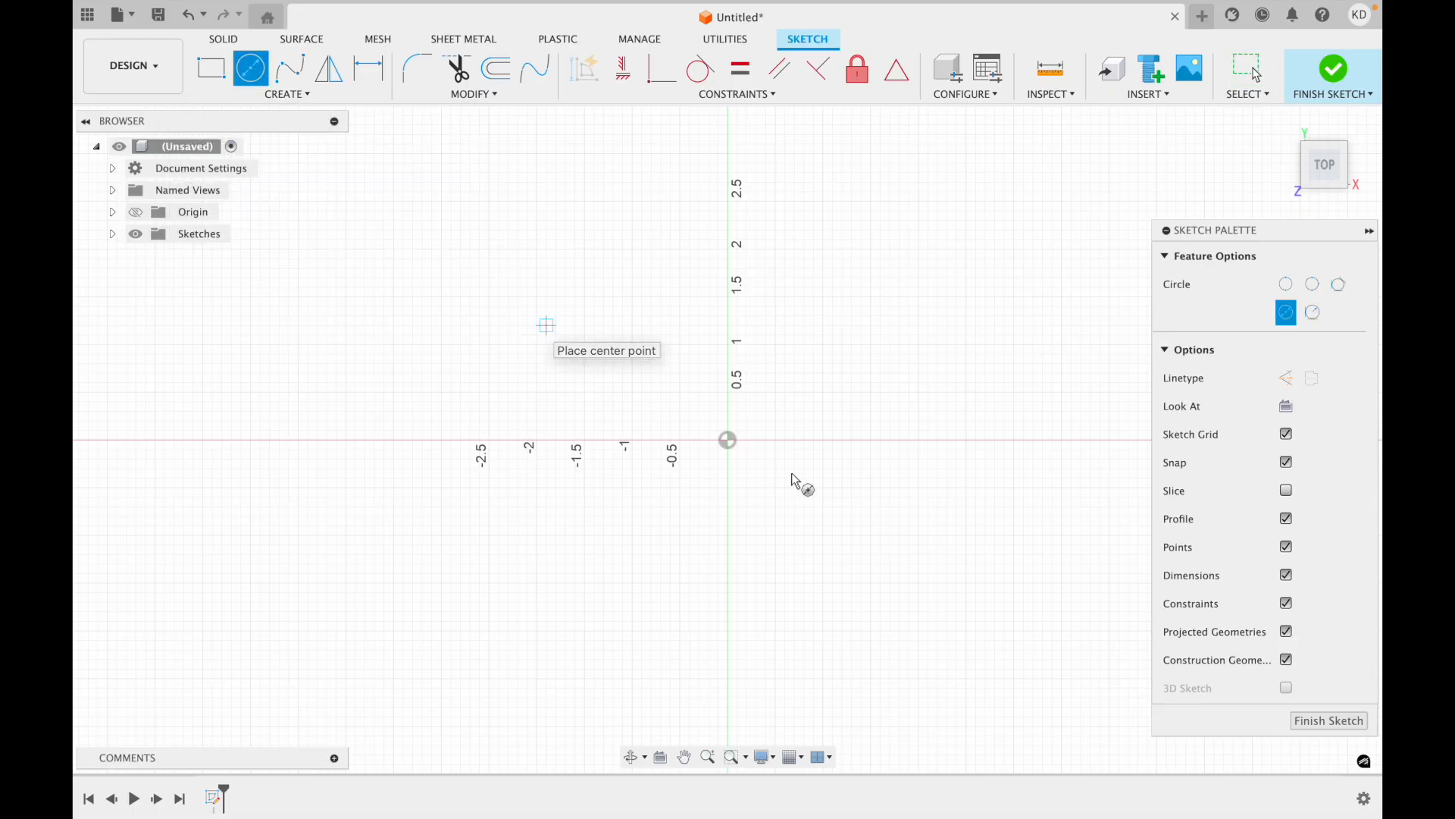
left_click(728, 441)
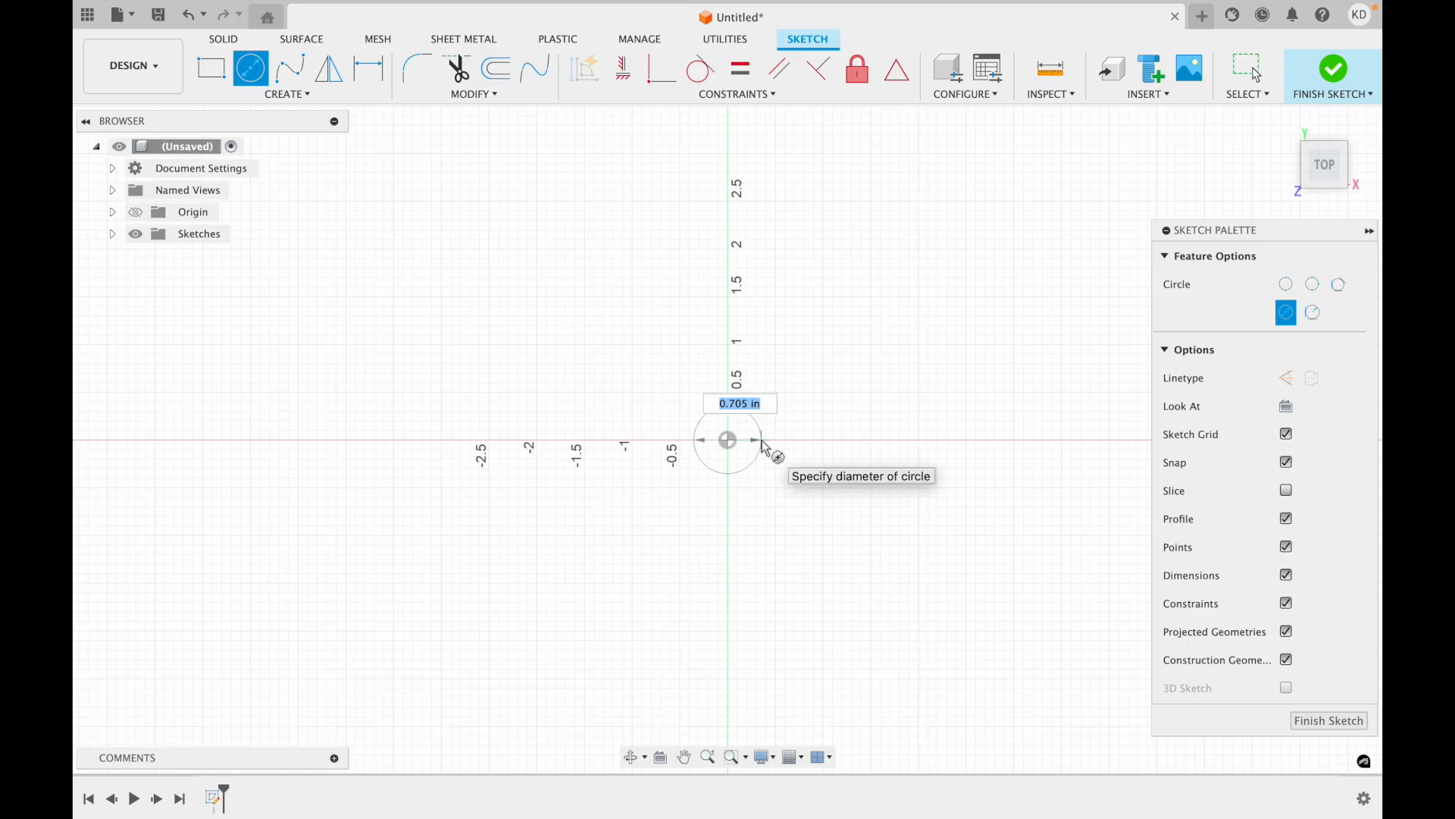
type("2")
key("Return")
key("Escape")
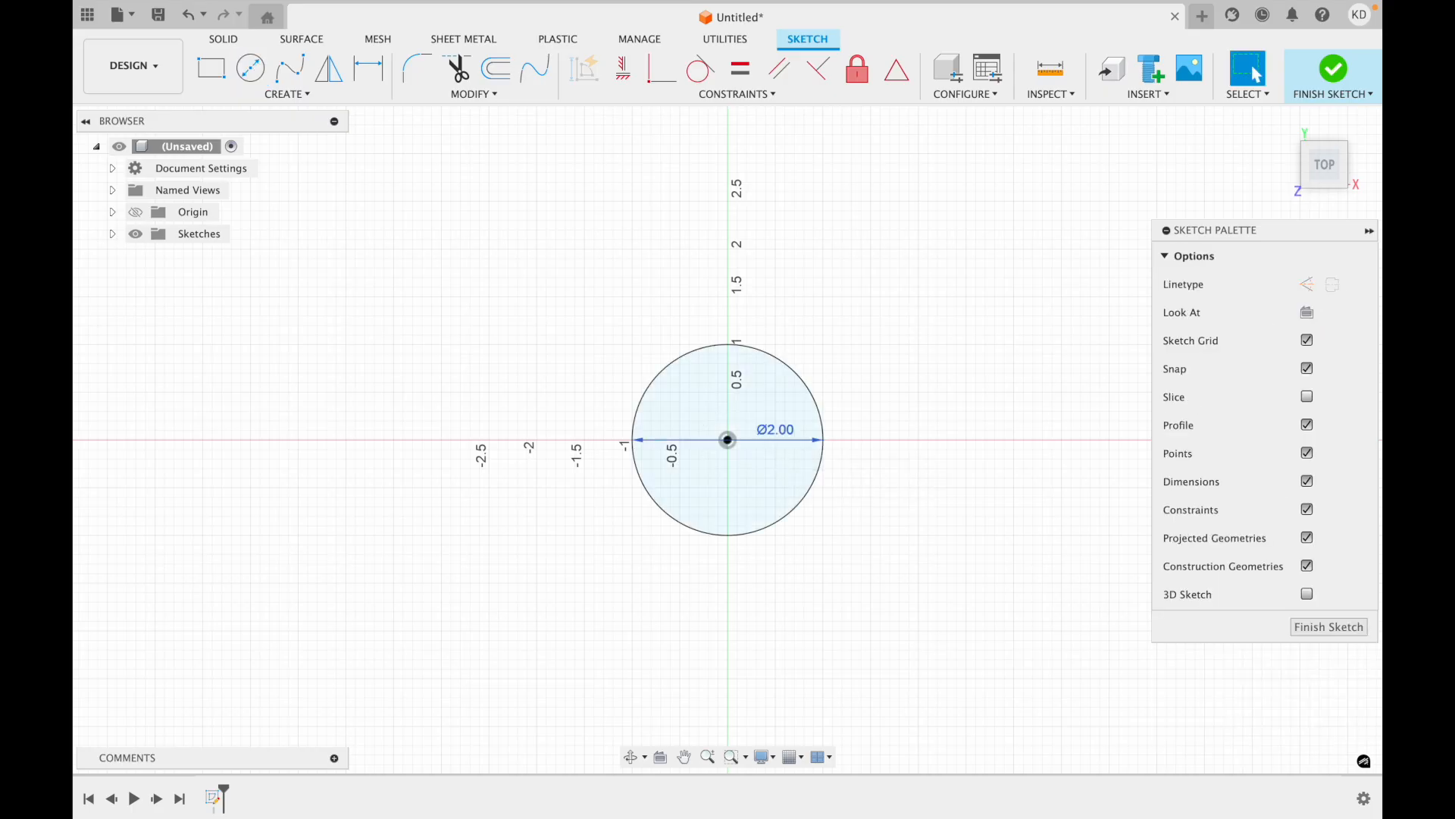
left_click(1332, 73)
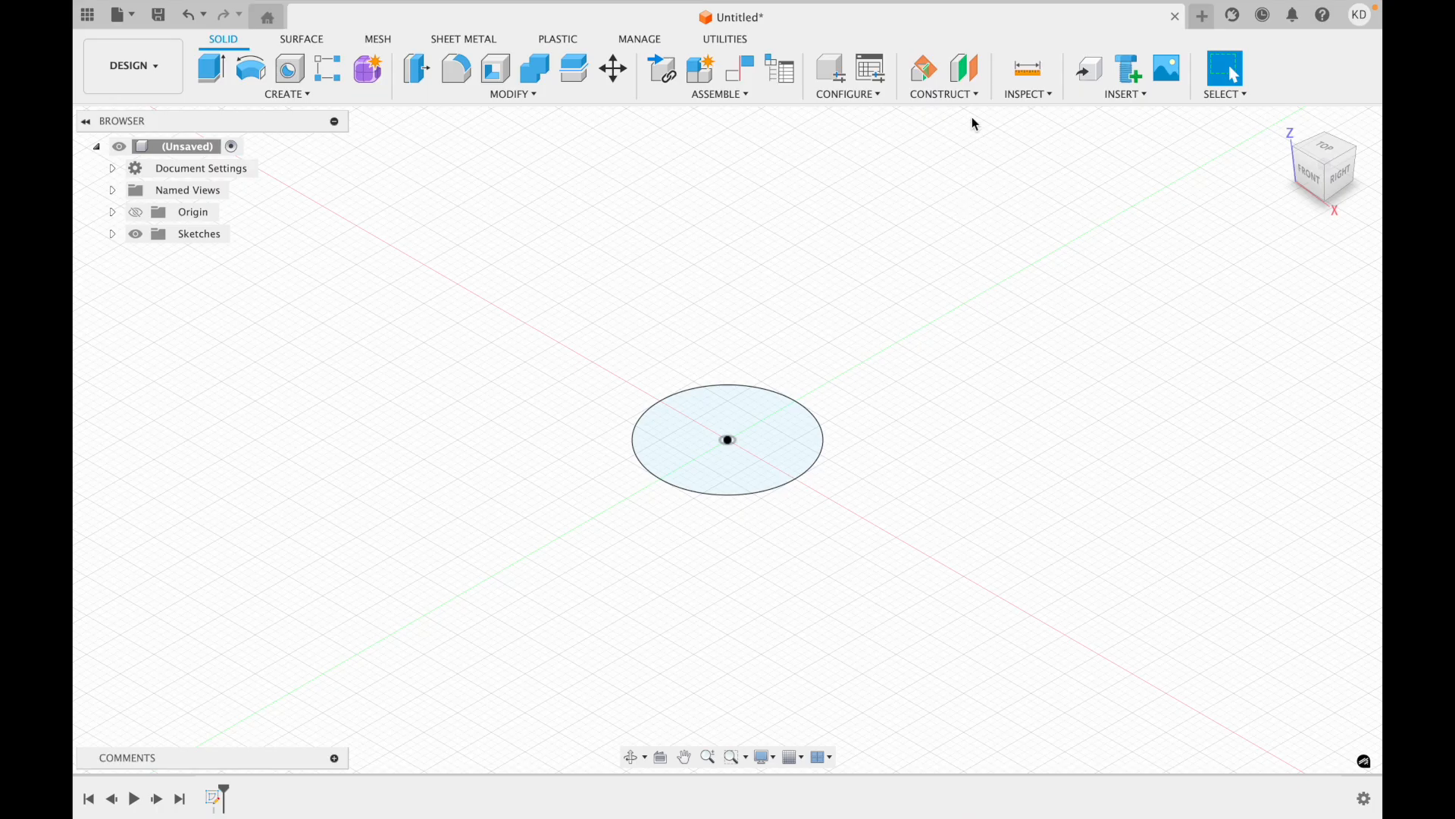
- Create a construction plane offset 0.5 in above the circle profile
left_click(961, 98)
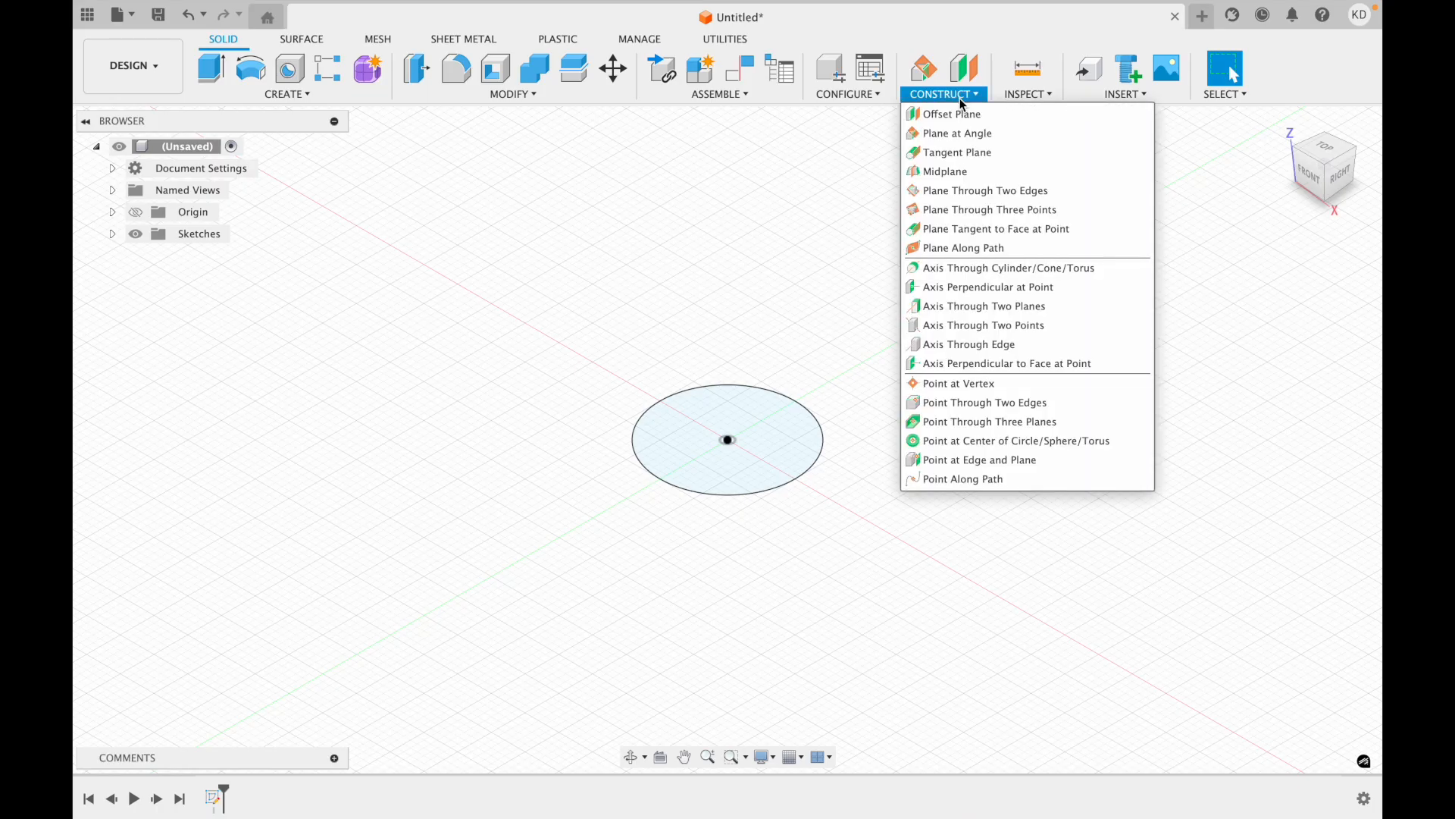
left_click(827, 112)
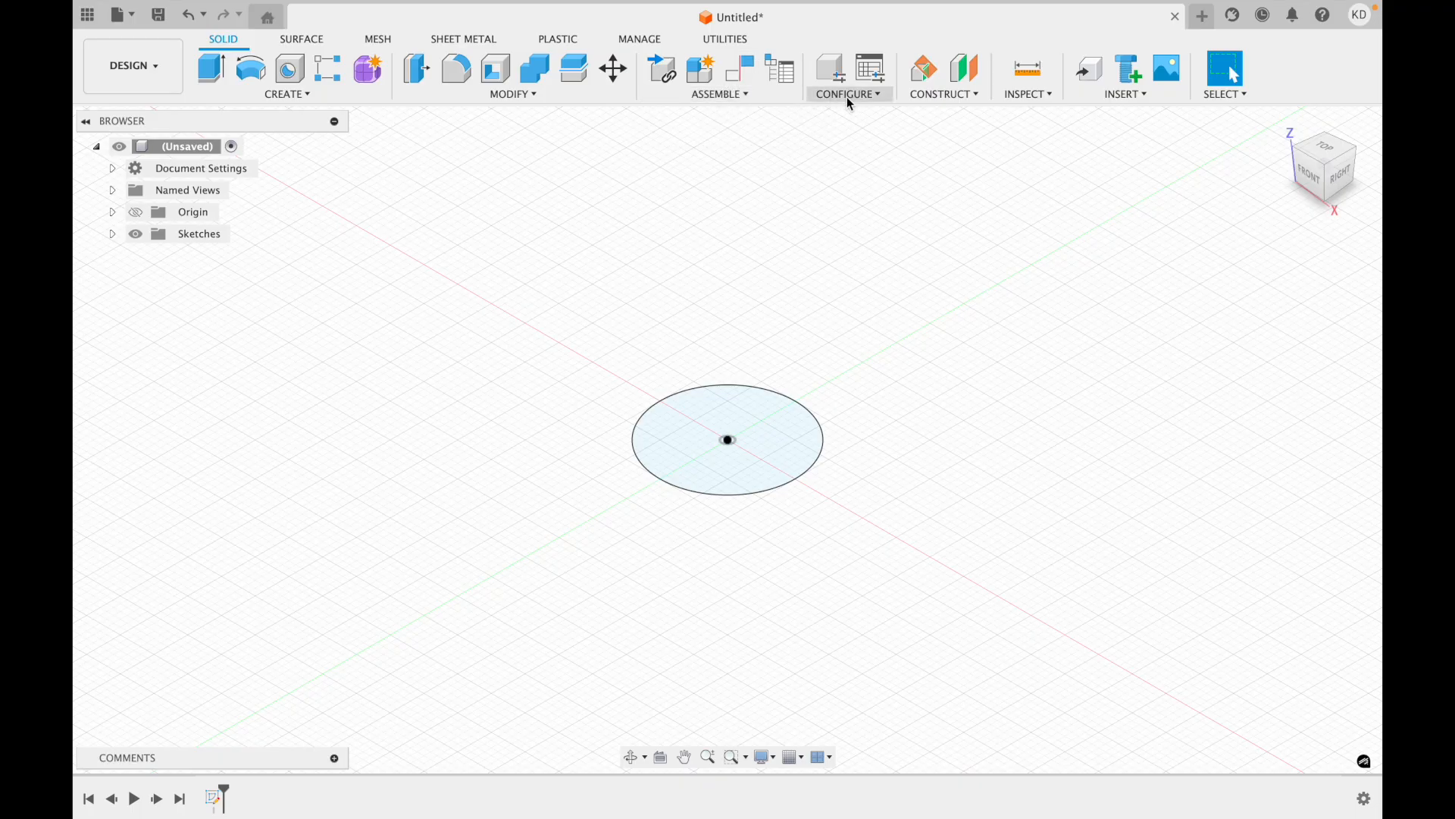
left_click(919, 99)
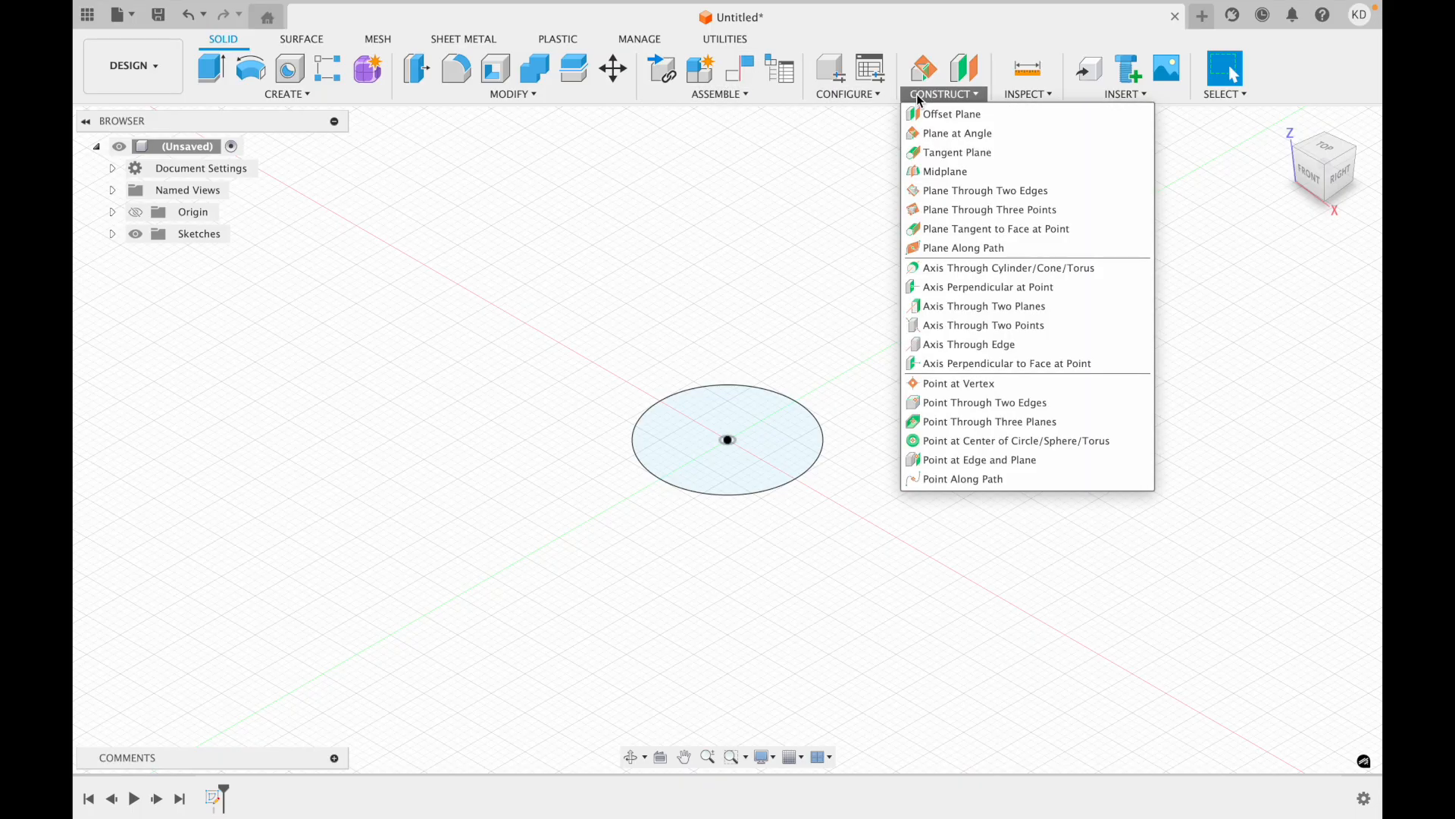
left_click(920, 114)
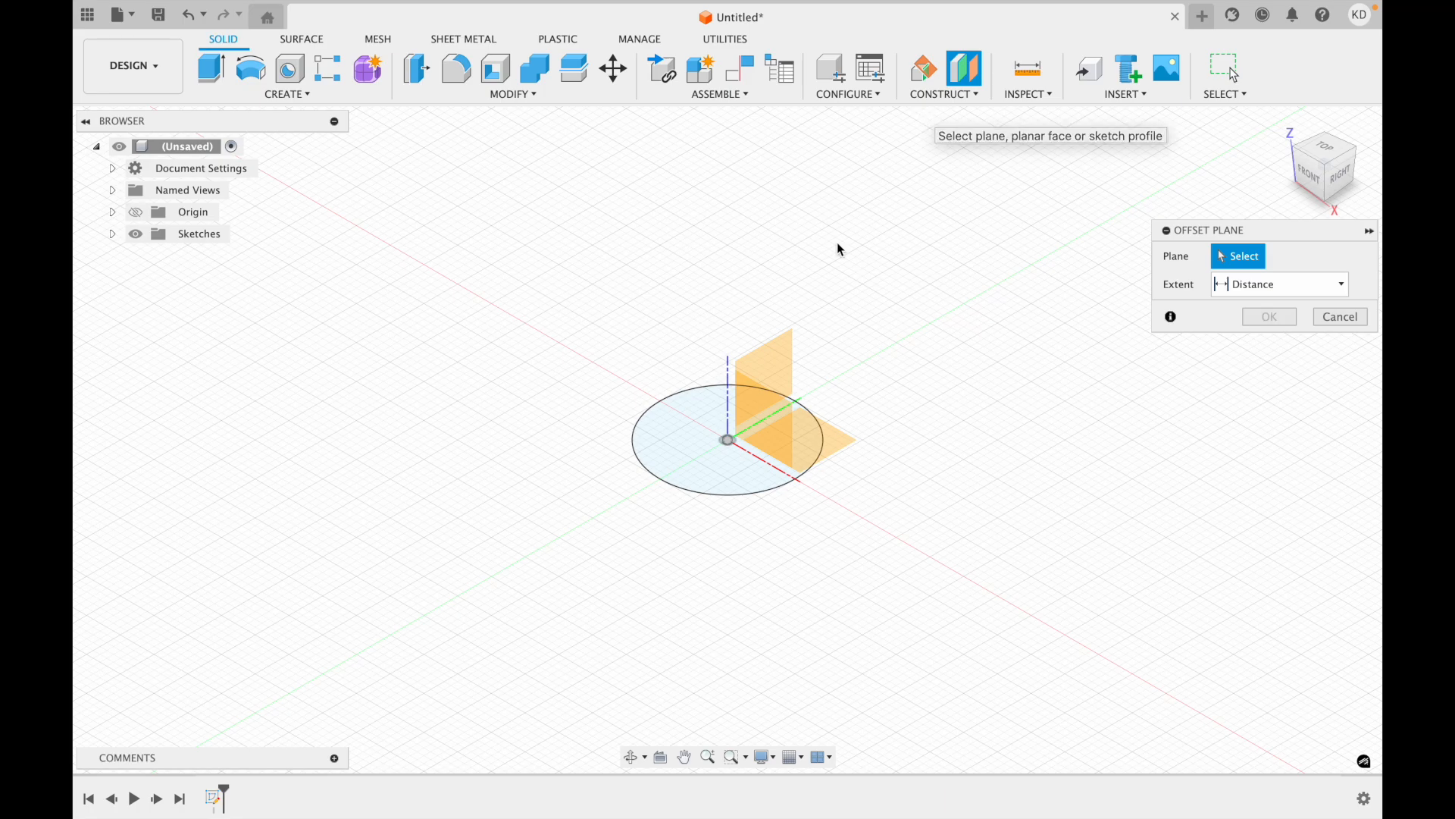
left_click(720, 452)
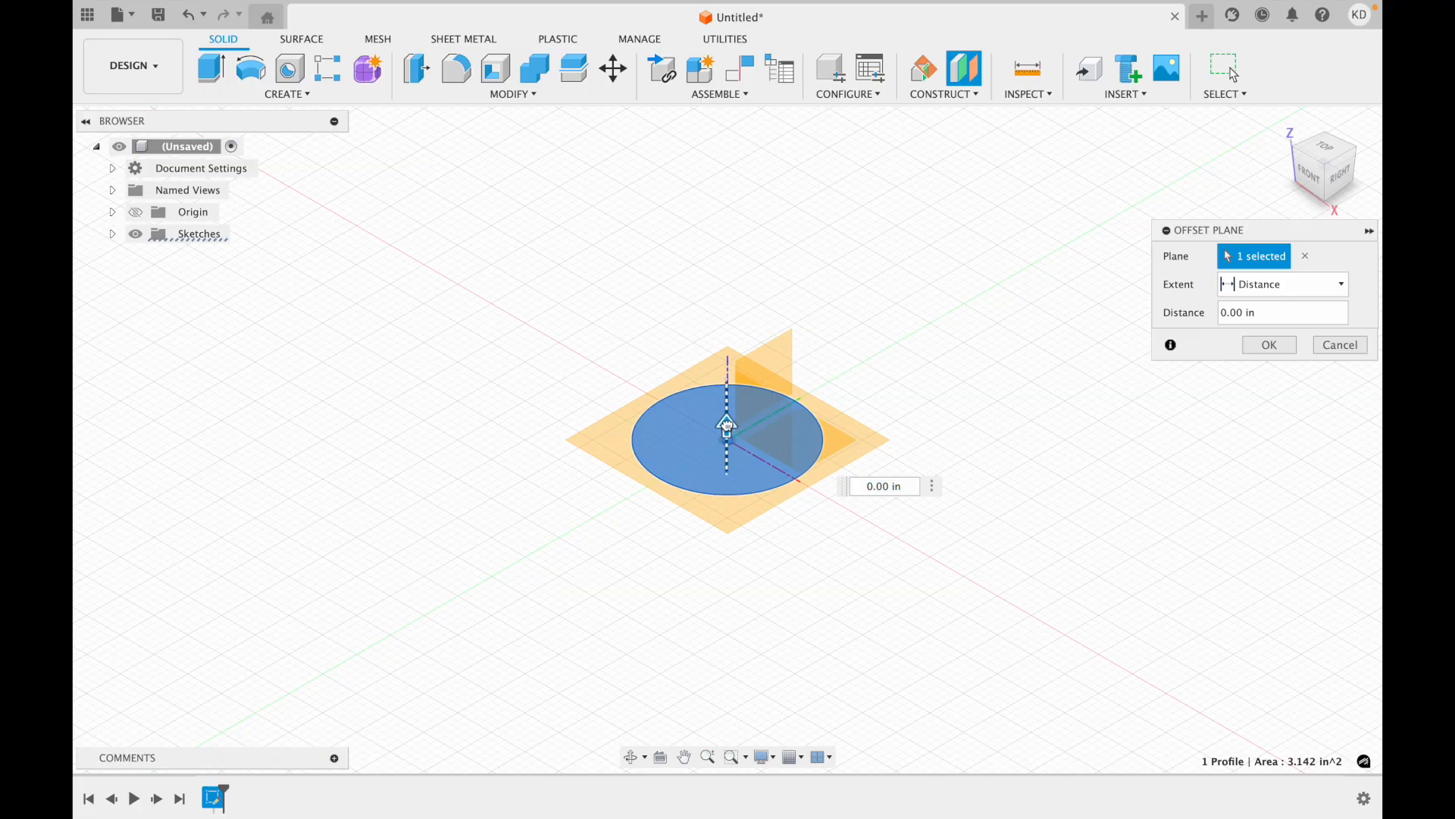
left_click_drag(726, 424, 726, 343)
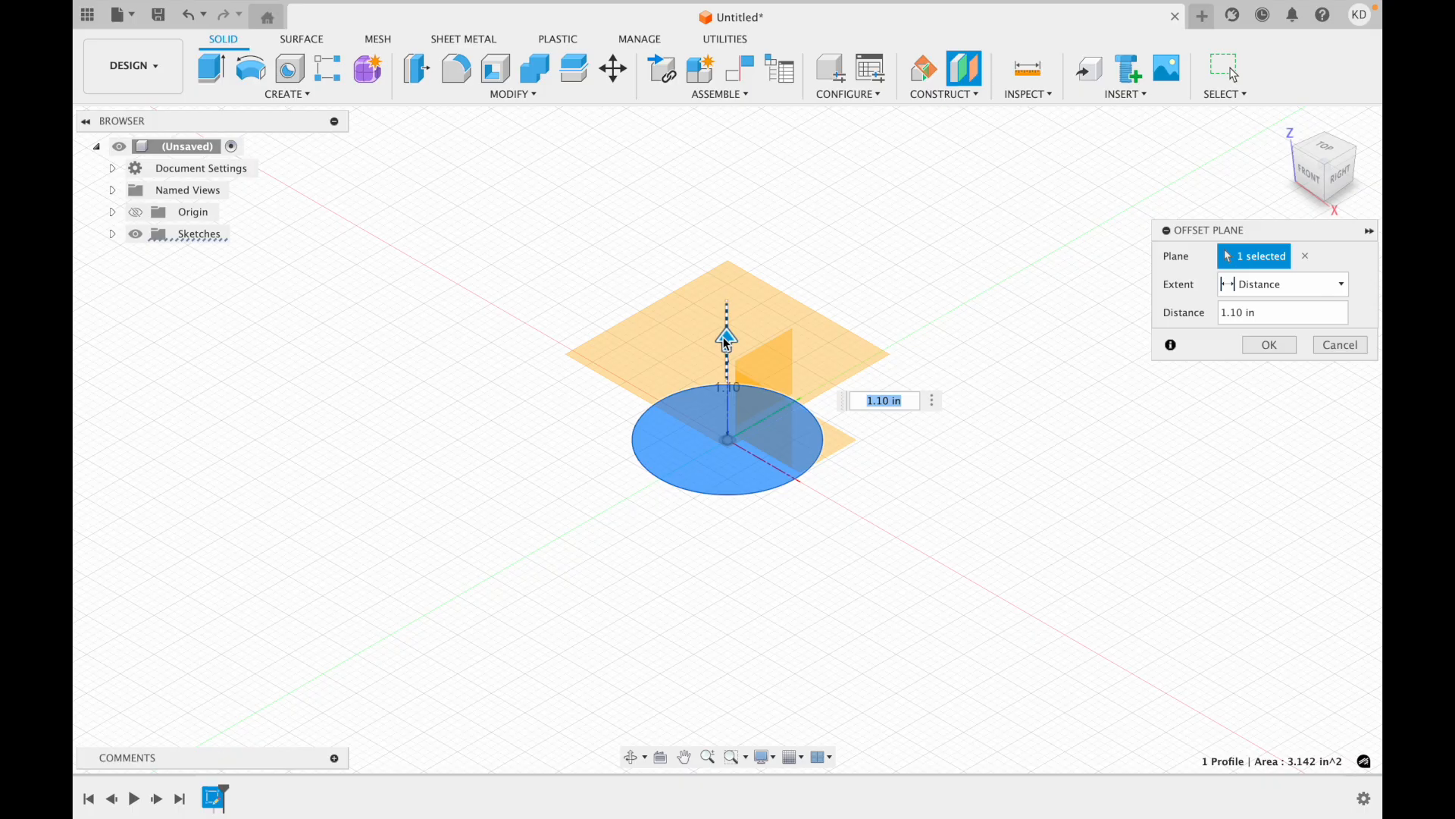
left_click(877, 402)
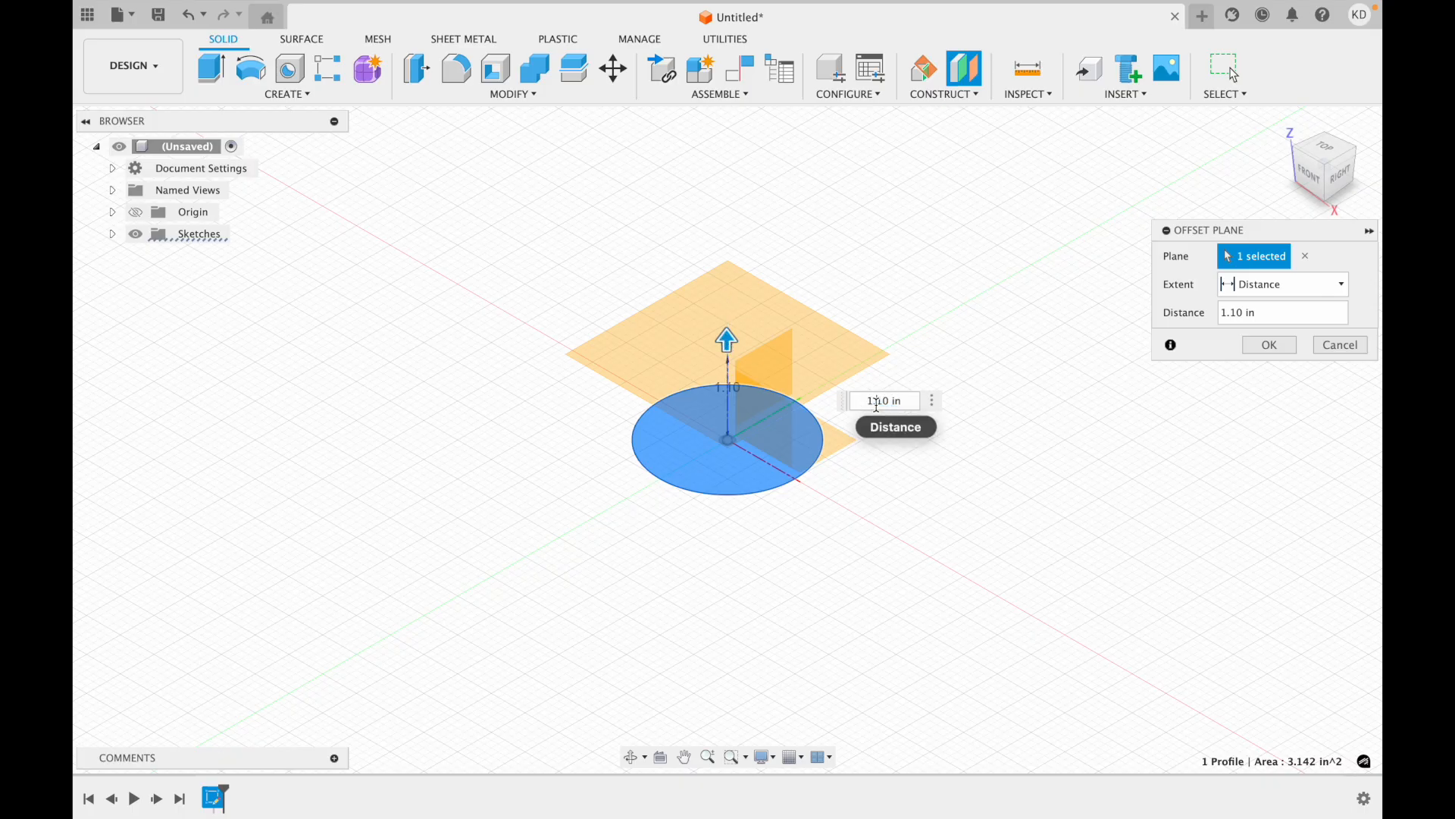
key("BackSpace")
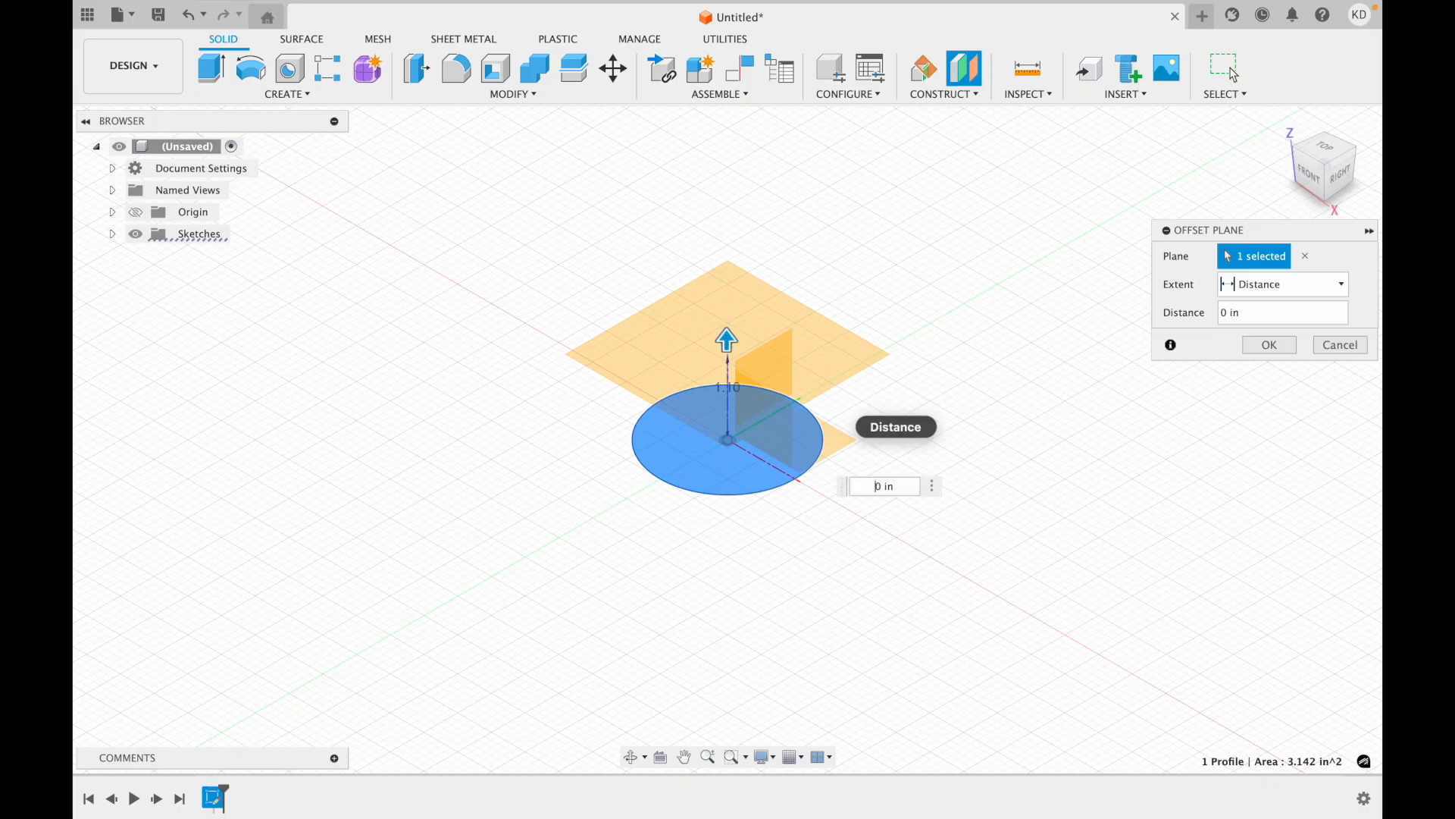
key("Return")
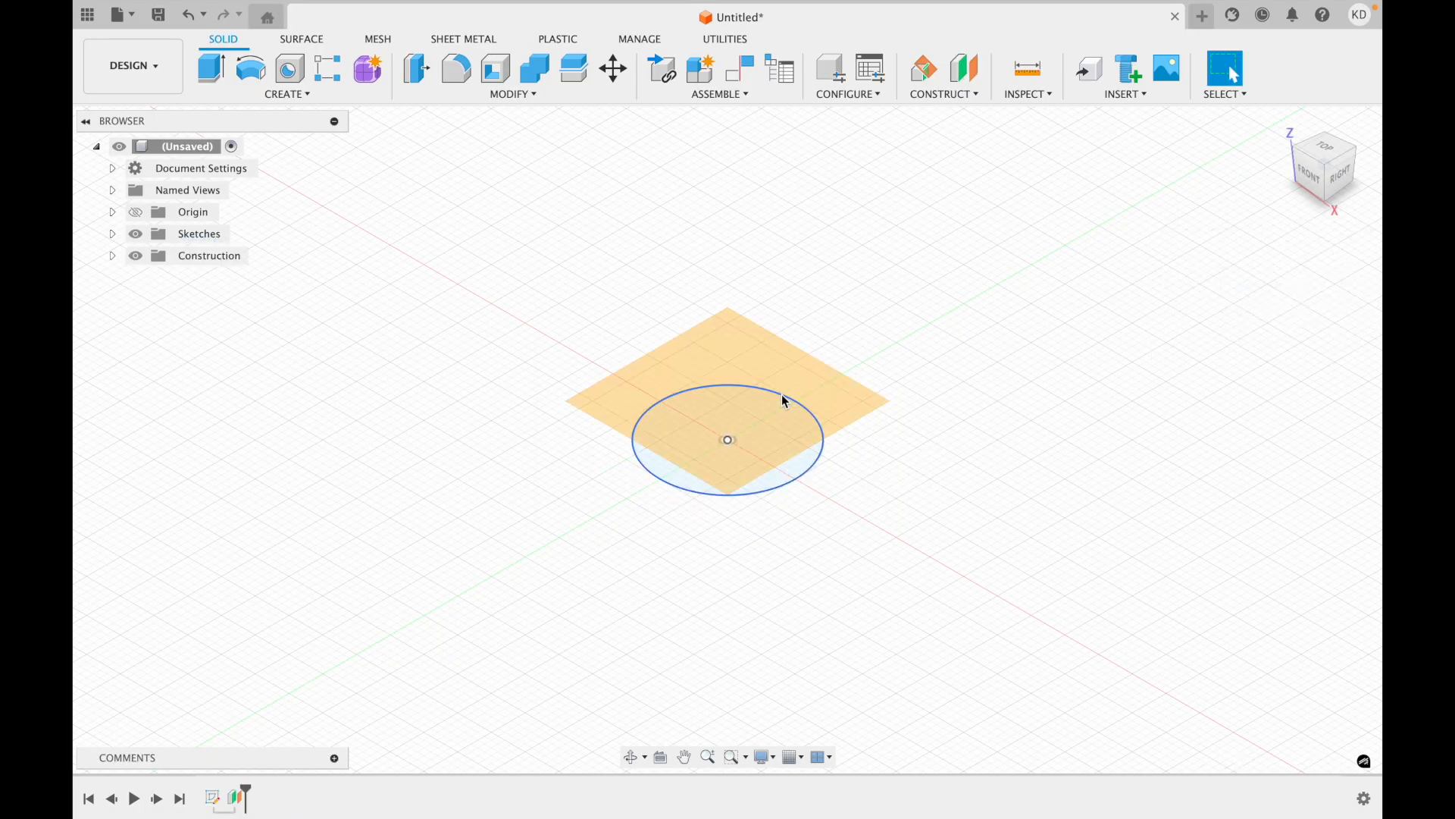
- On the offset plane, sketch a six-sided circumscribed polygon centred at the origin, about 1 in from centre to edge midpoint, and finish the sketch
left_click(717, 365)
right_click(717, 365)
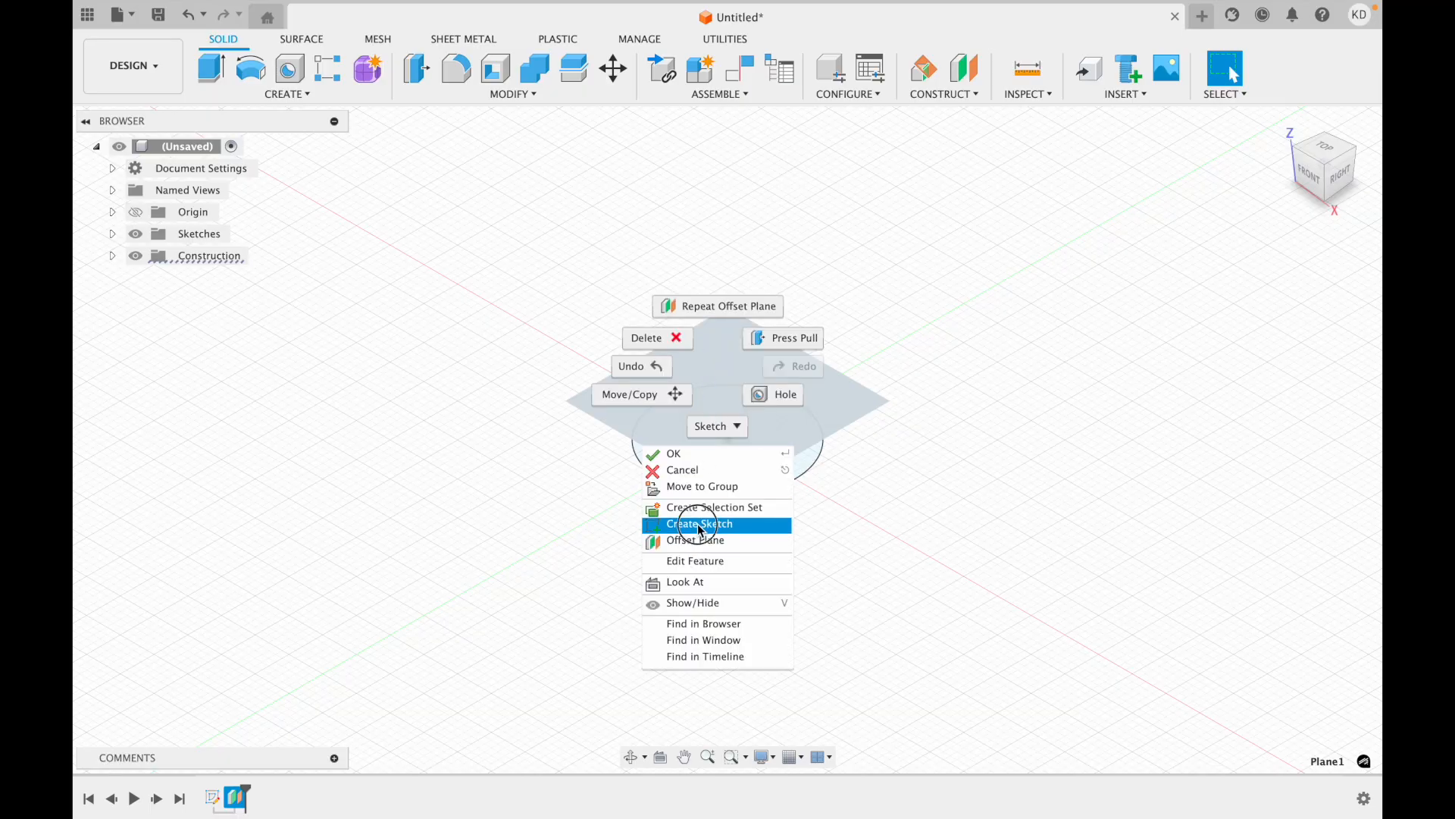
left_click(700, 526)
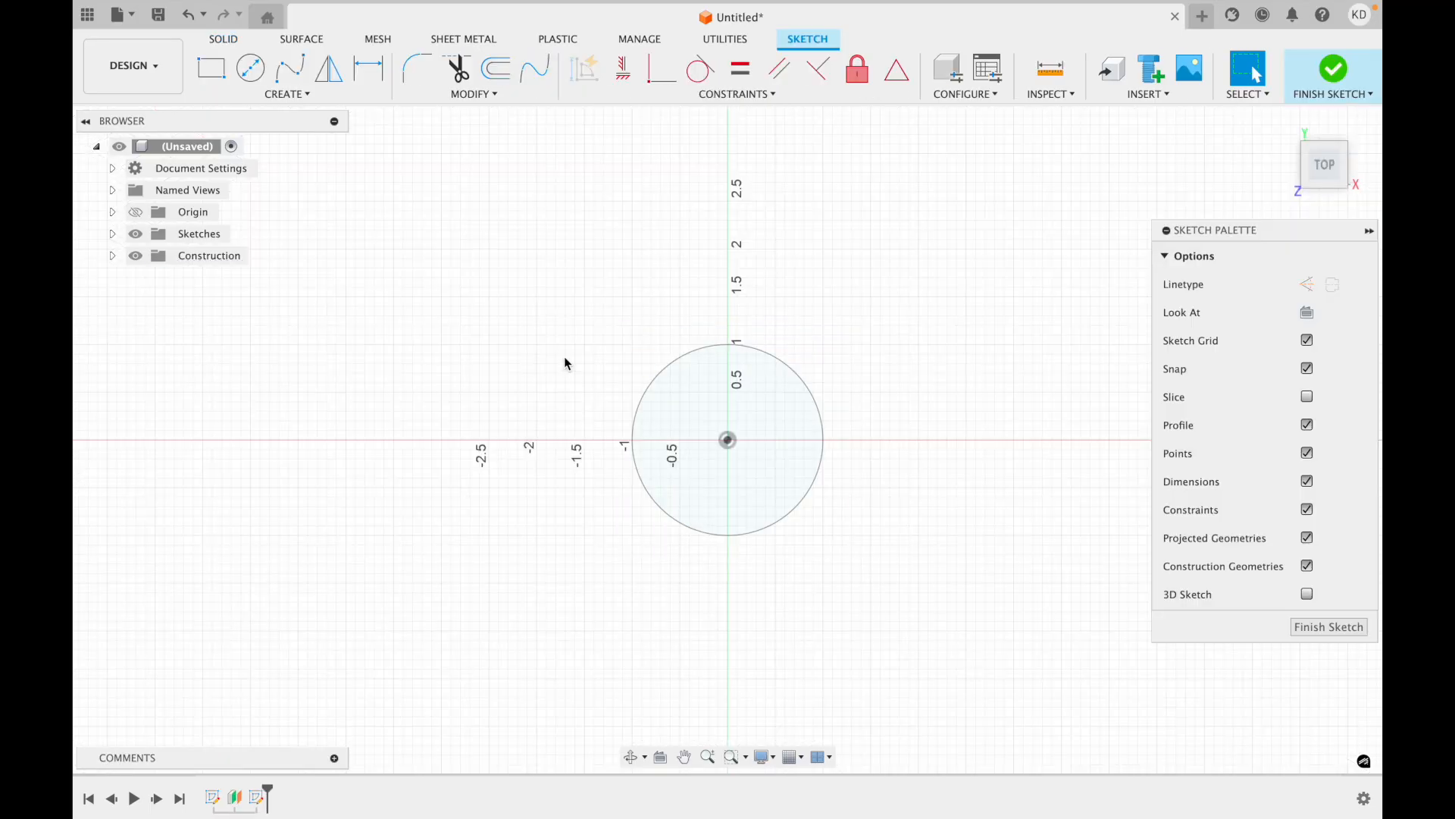
left_click(286, 94)
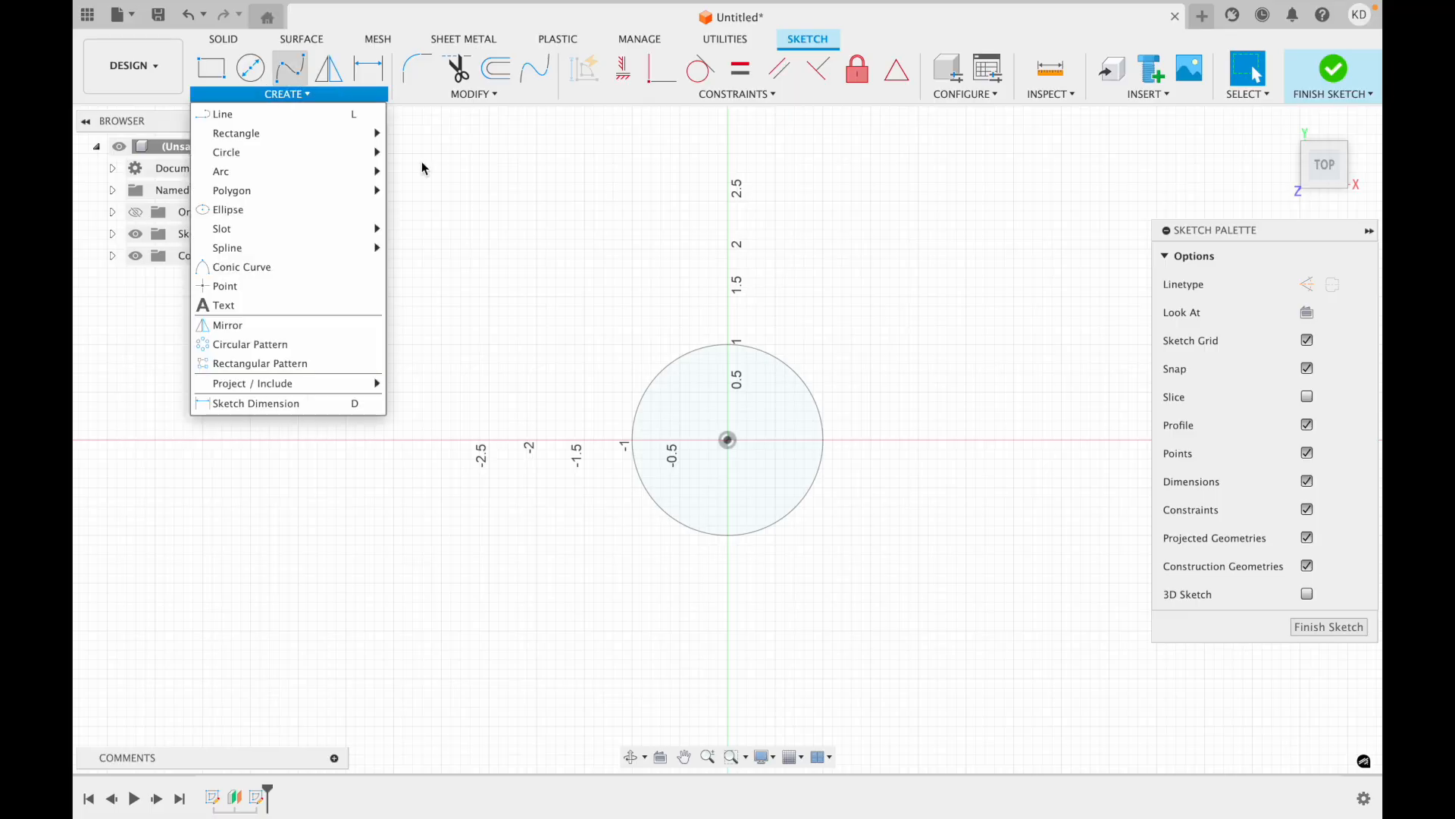
left_click(296, 101)
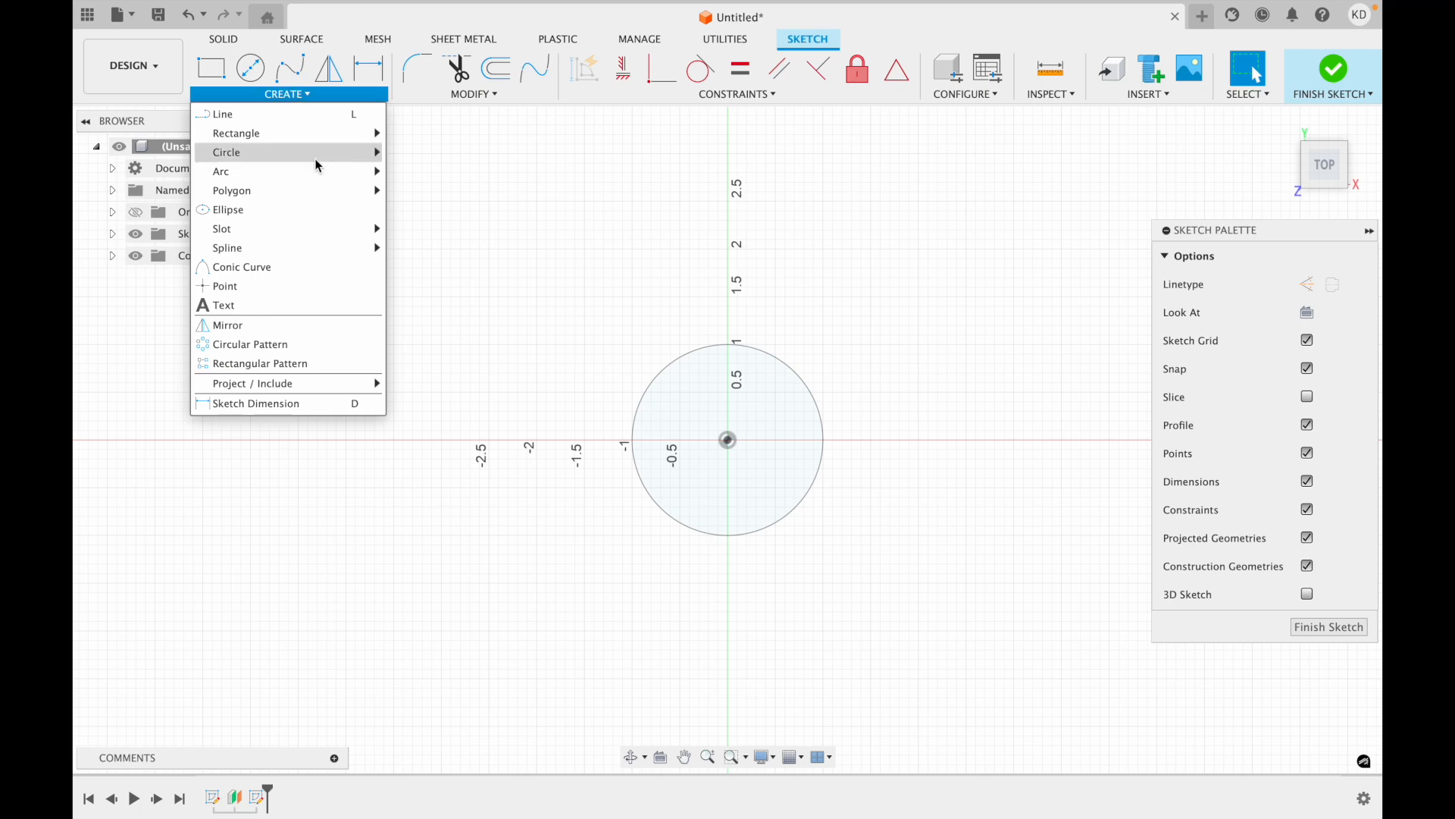
mouse_move(317, 180)
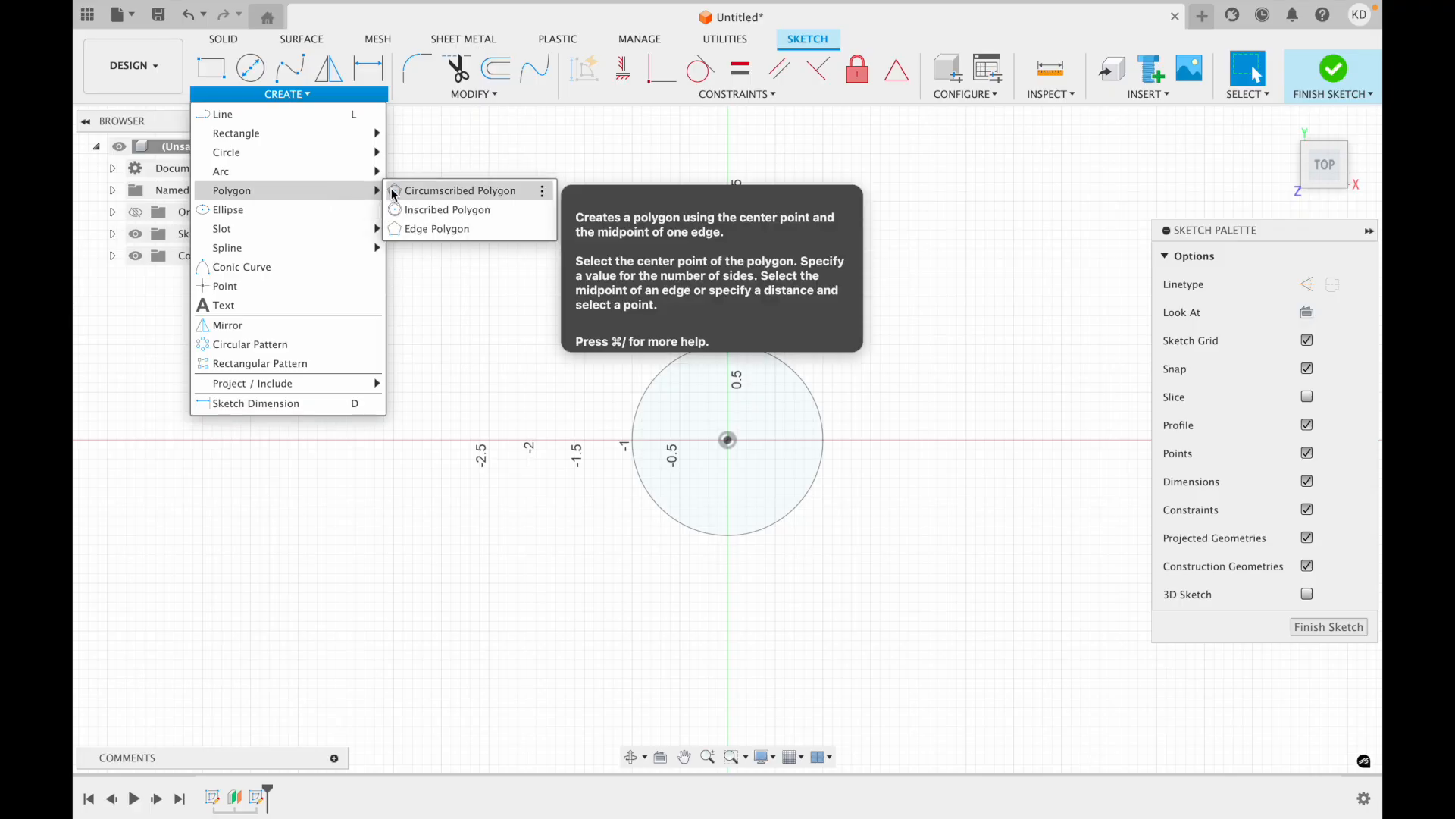
left_click(395, 192)
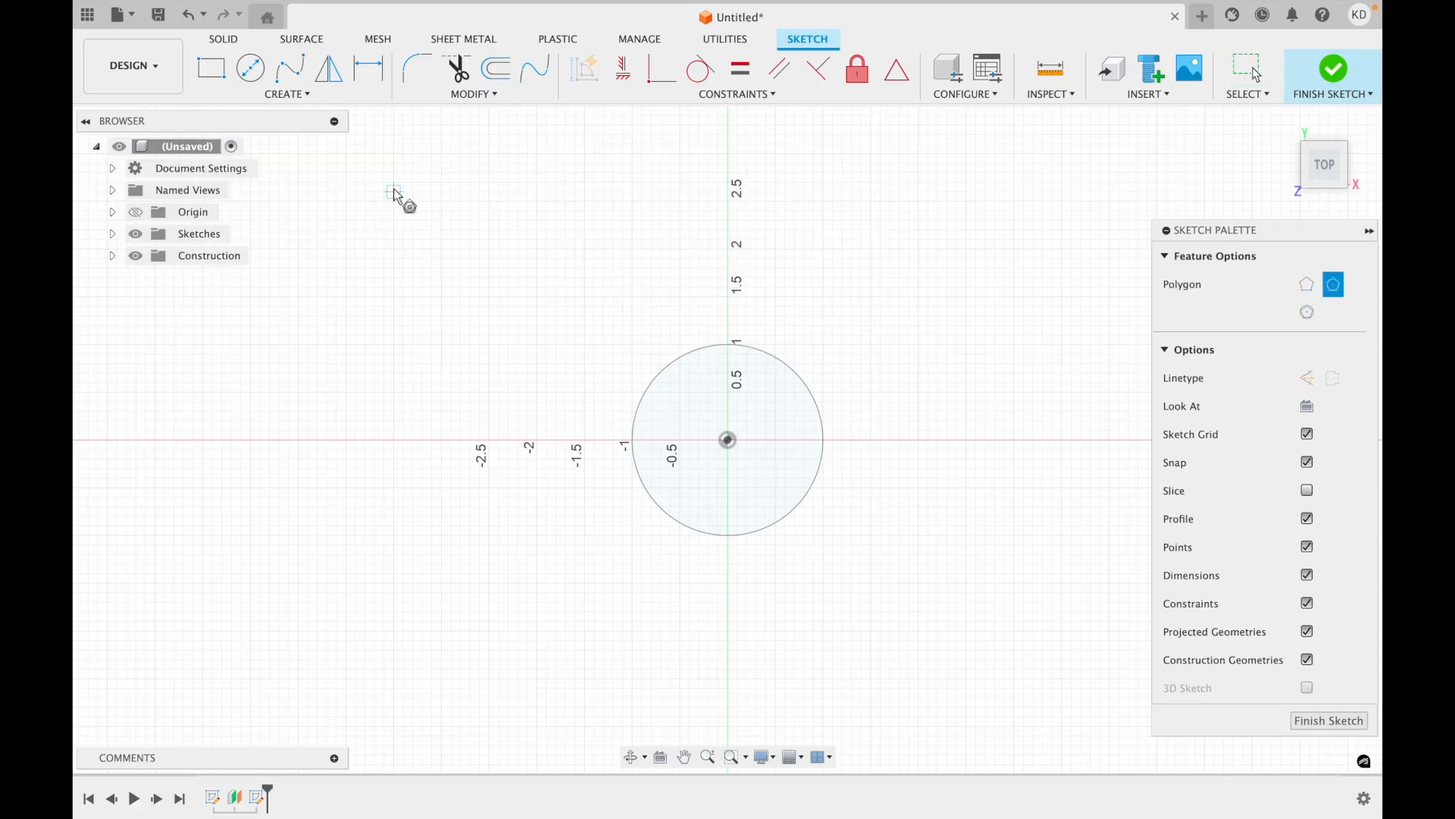
left_click(728, 440)
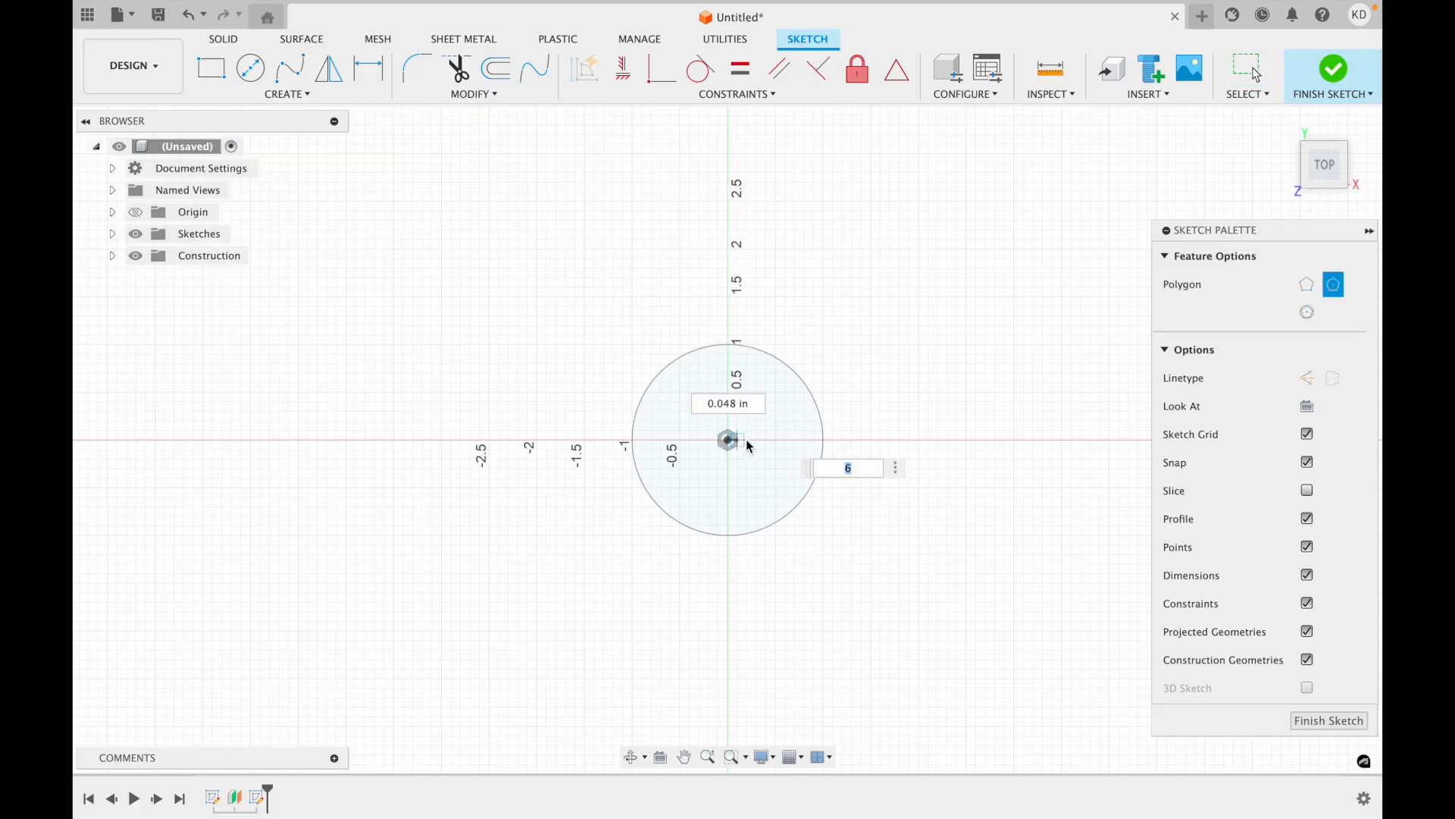
left_click(825, 439)
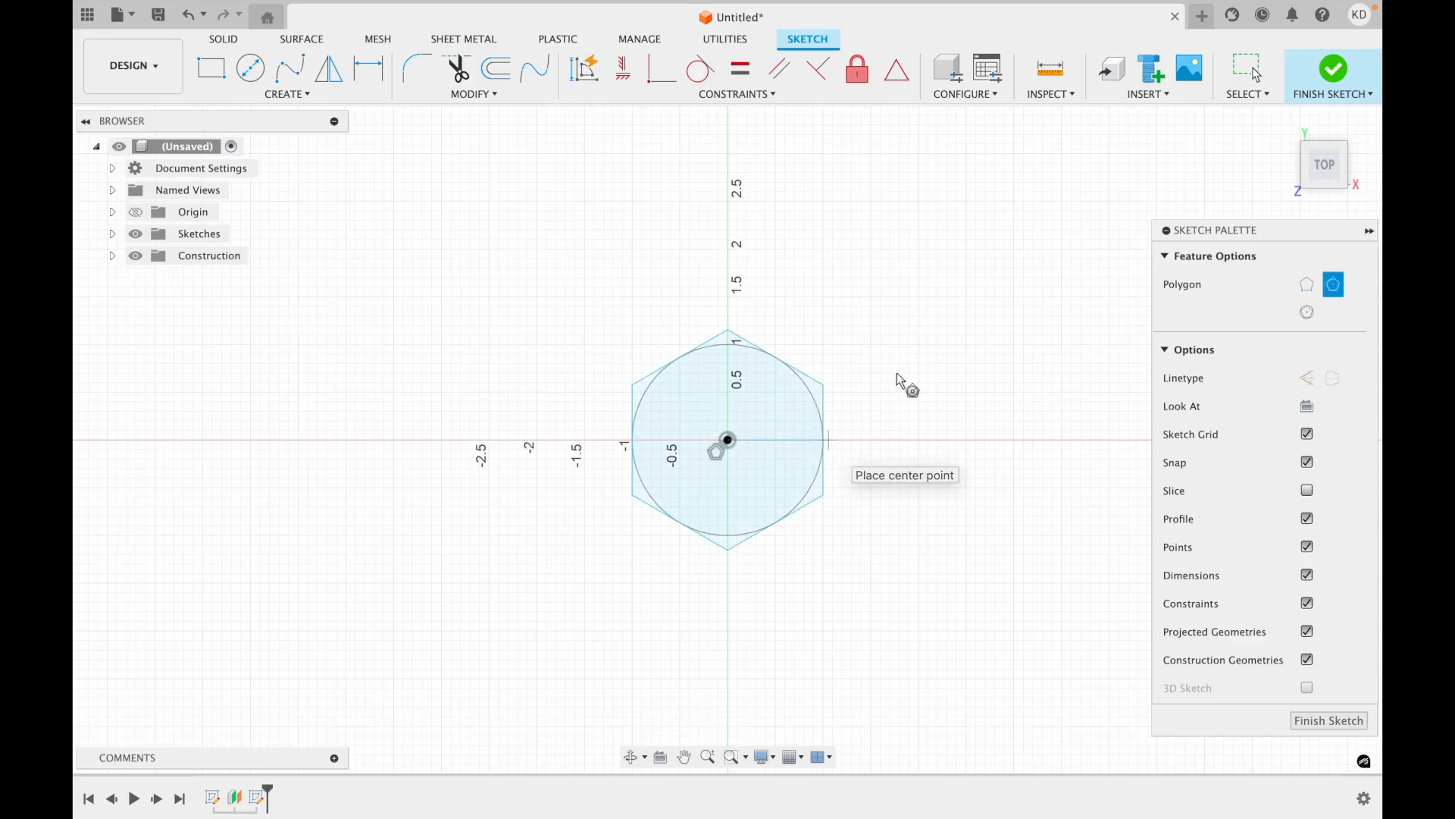
left_click(1327, 76)
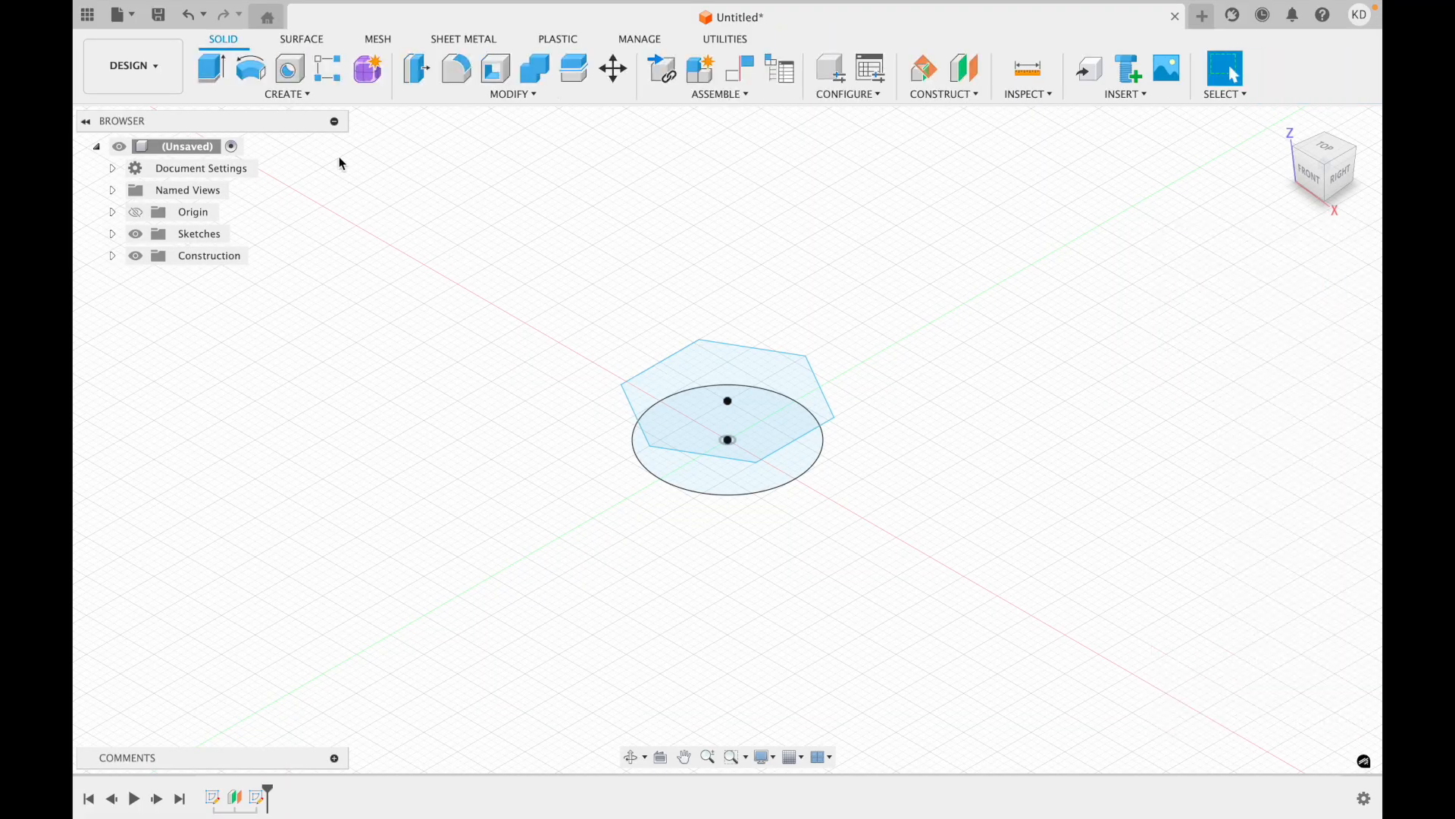
- Loft the base circle to the hexagon as a new body with connected profiles and the rails guide type, and undo the loft
left_click(296, 94)
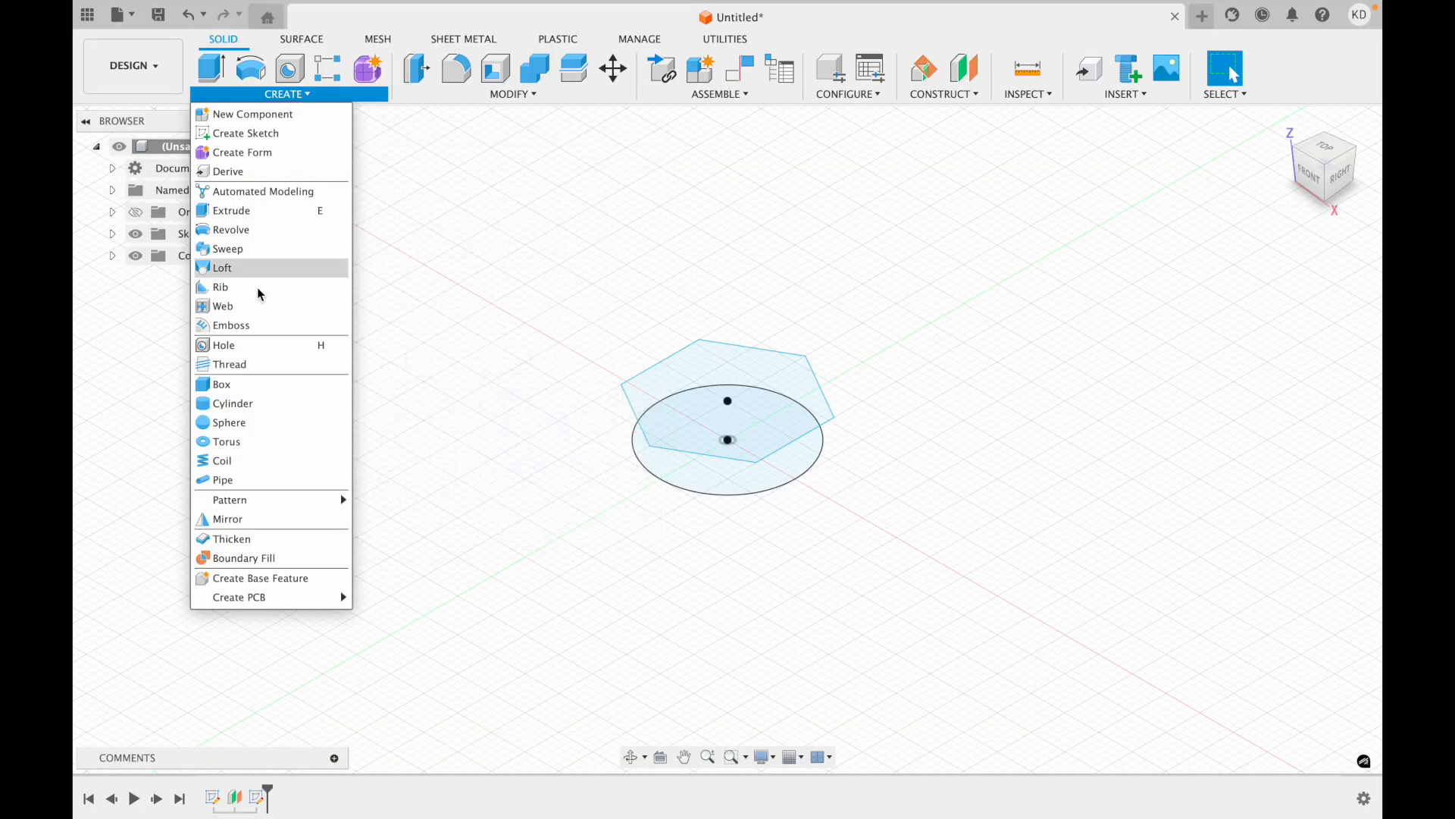
left_click(228, 268)
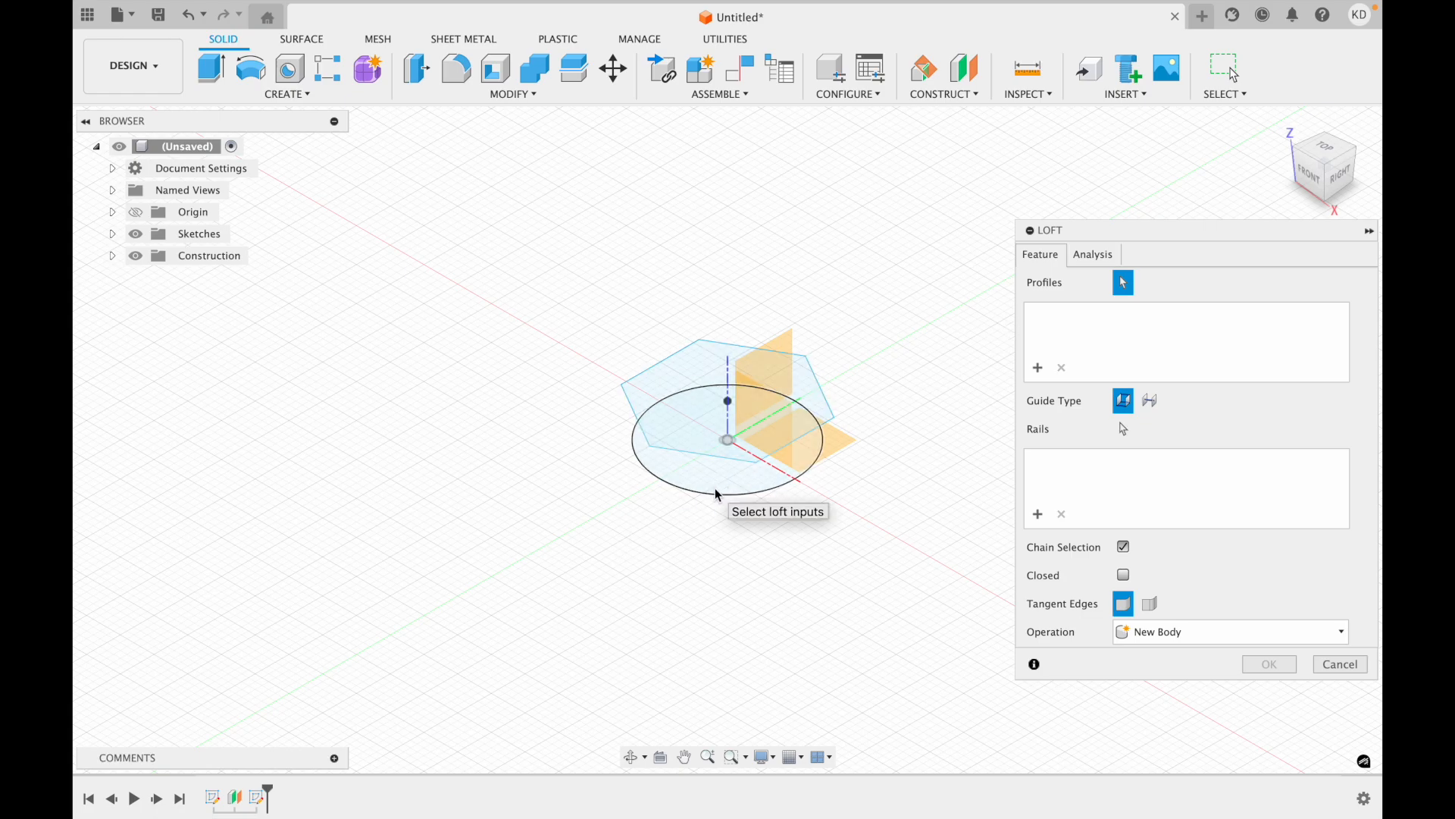
left_click(718, 458)
left_click(715, 449)
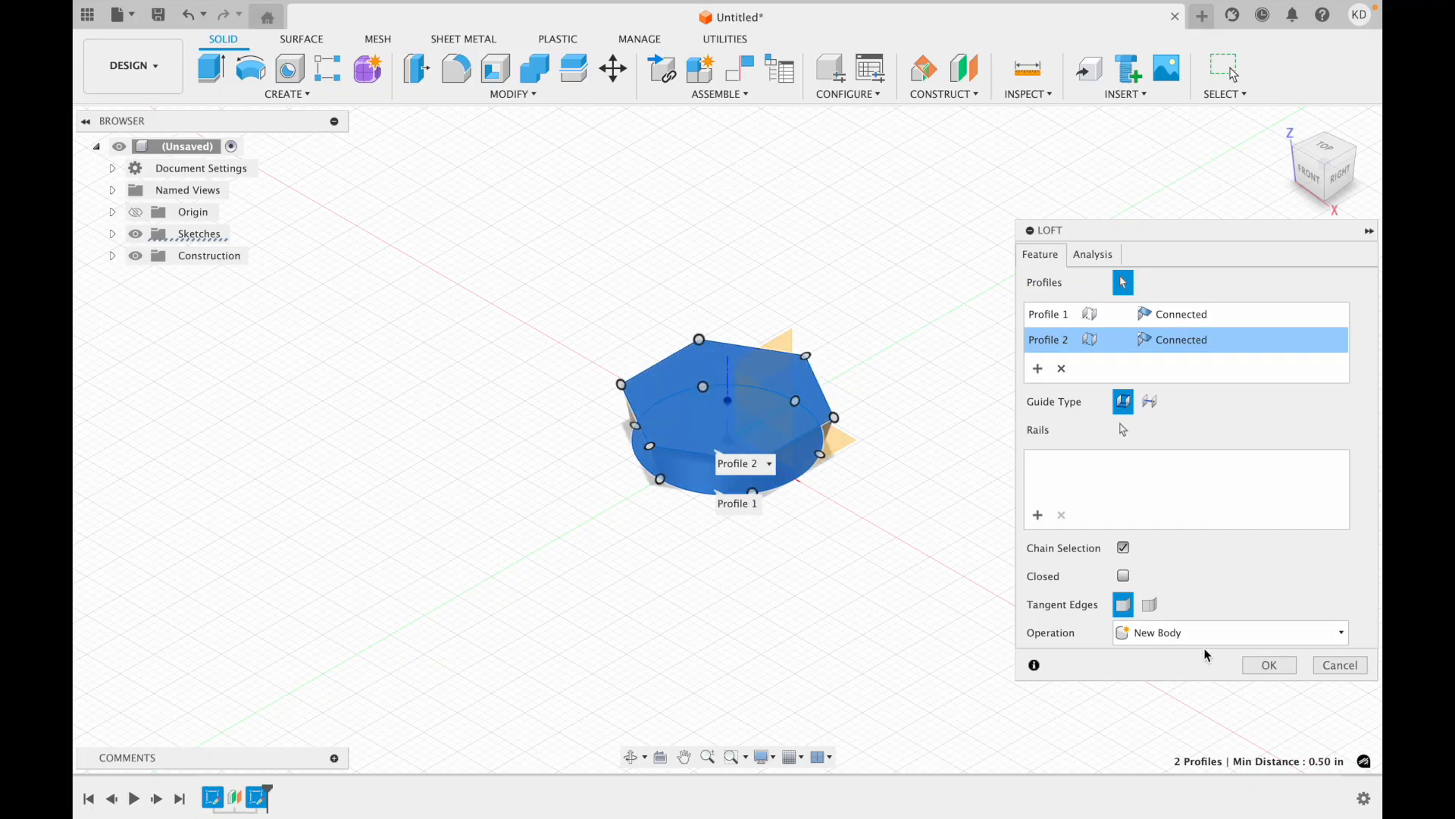
left_click(1199, 315)
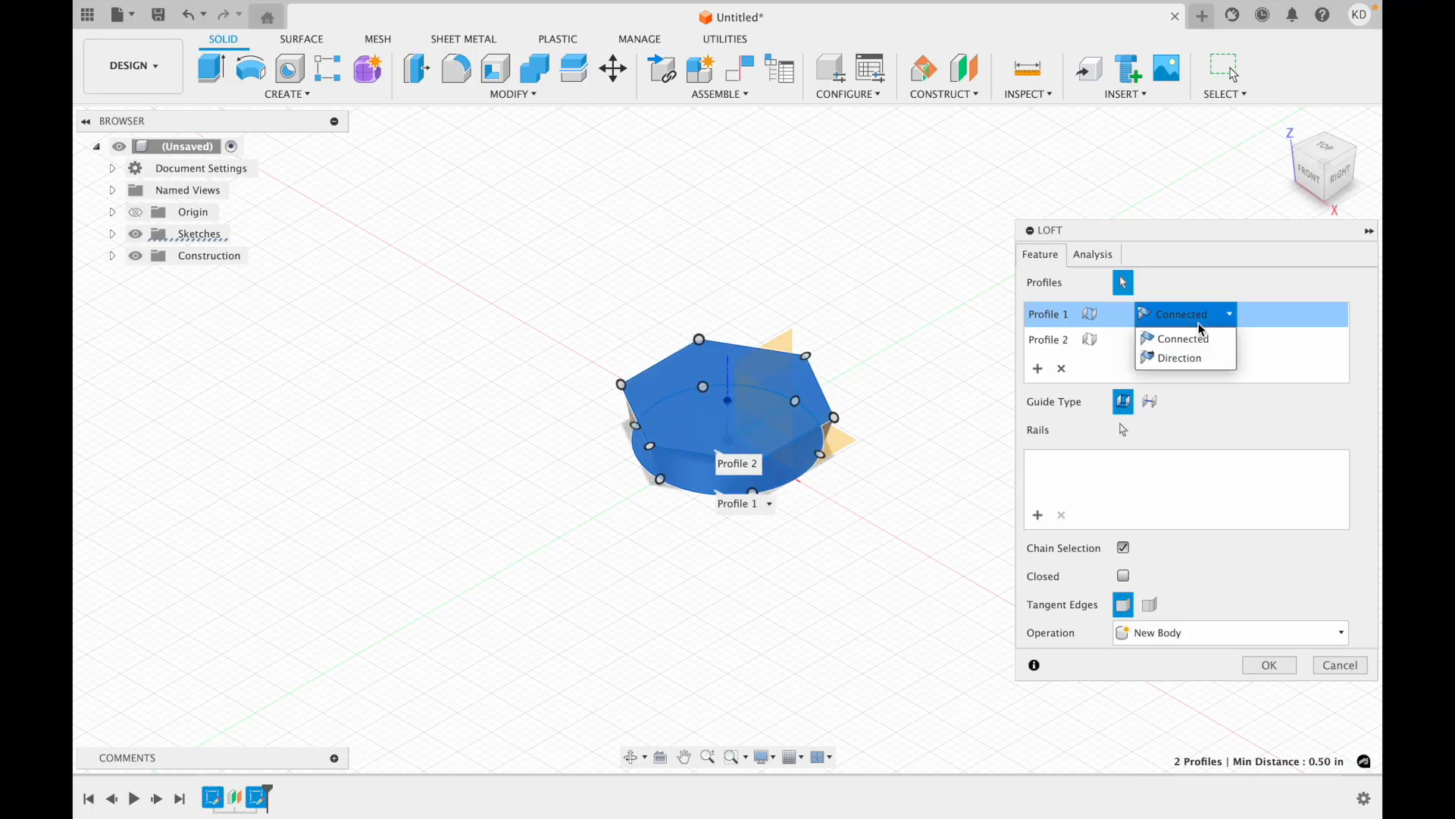
left_click(1184, 339)
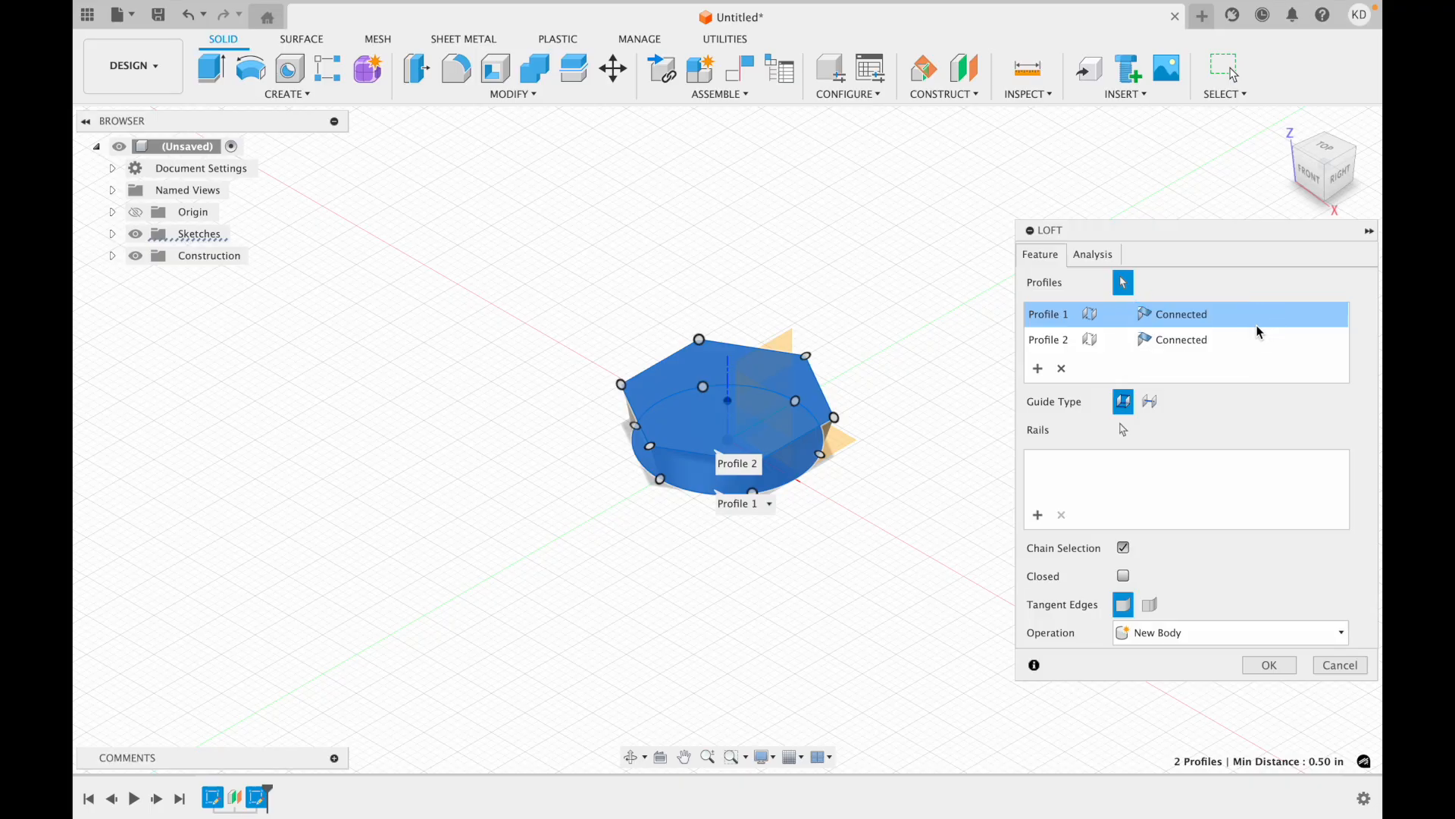
left_click(1190, 341)
left_click(1301, 351)
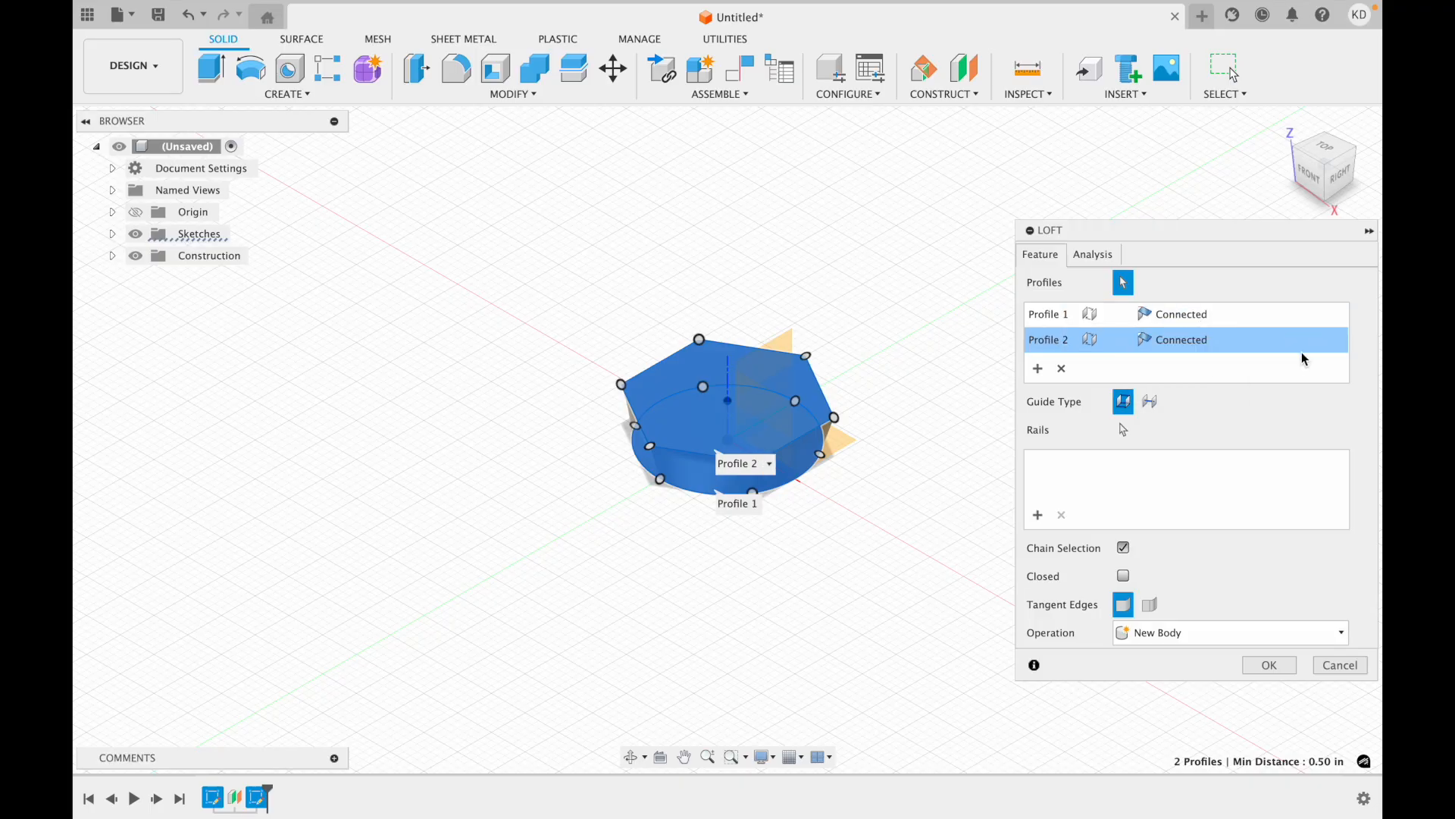
left_click(1155, 404)
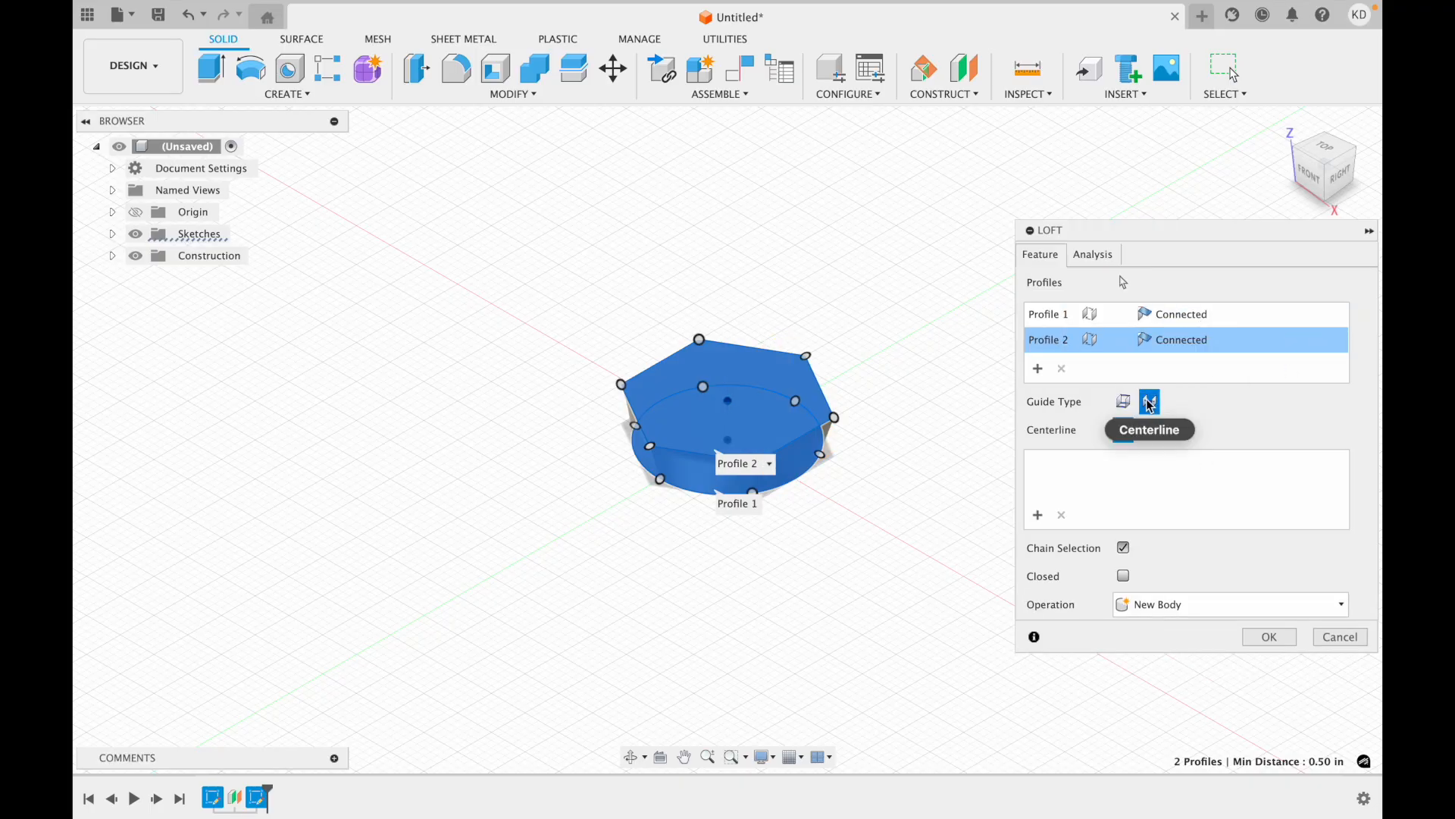
left_click(1123, 401)
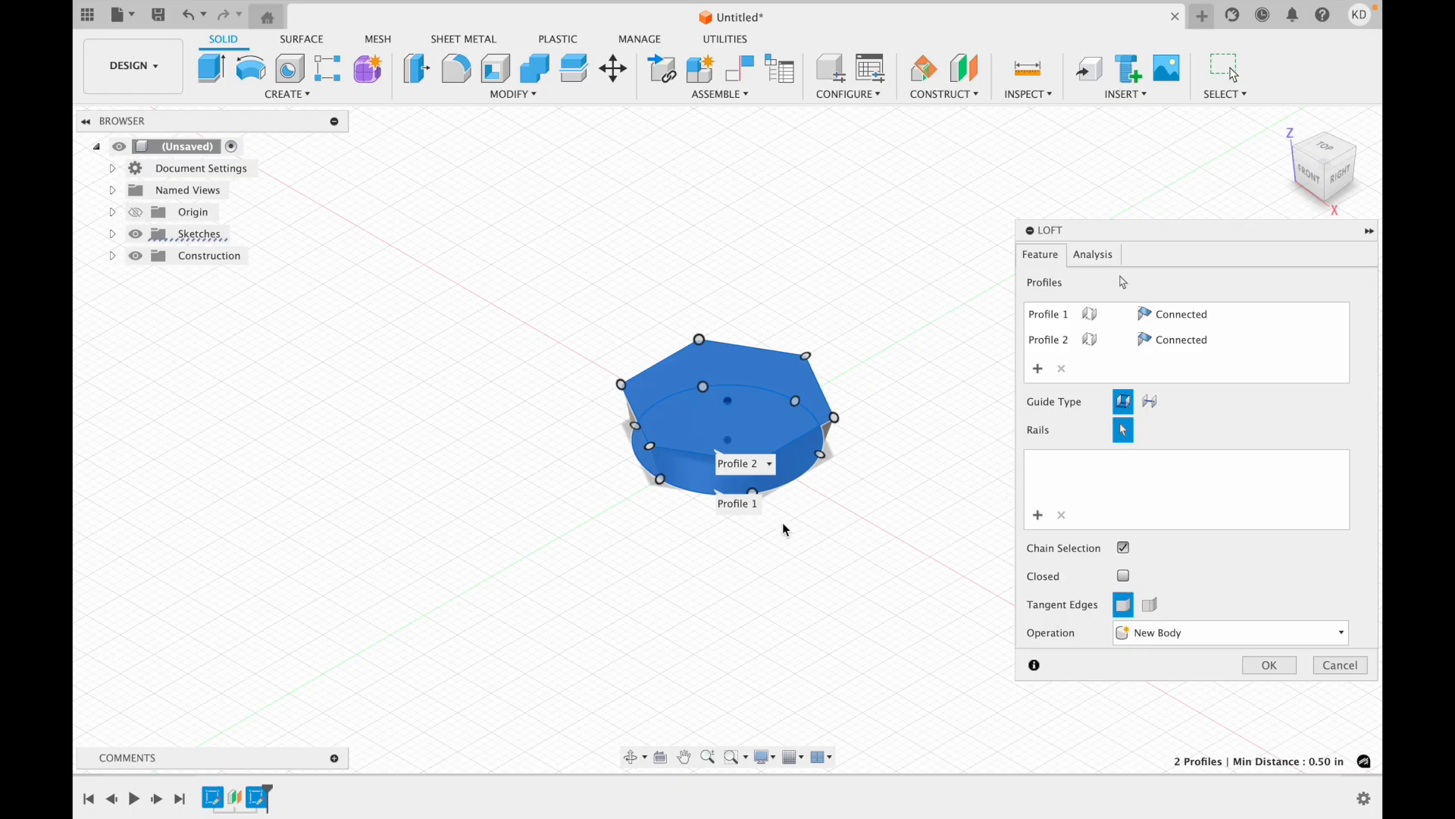
left_click(1267, 667)
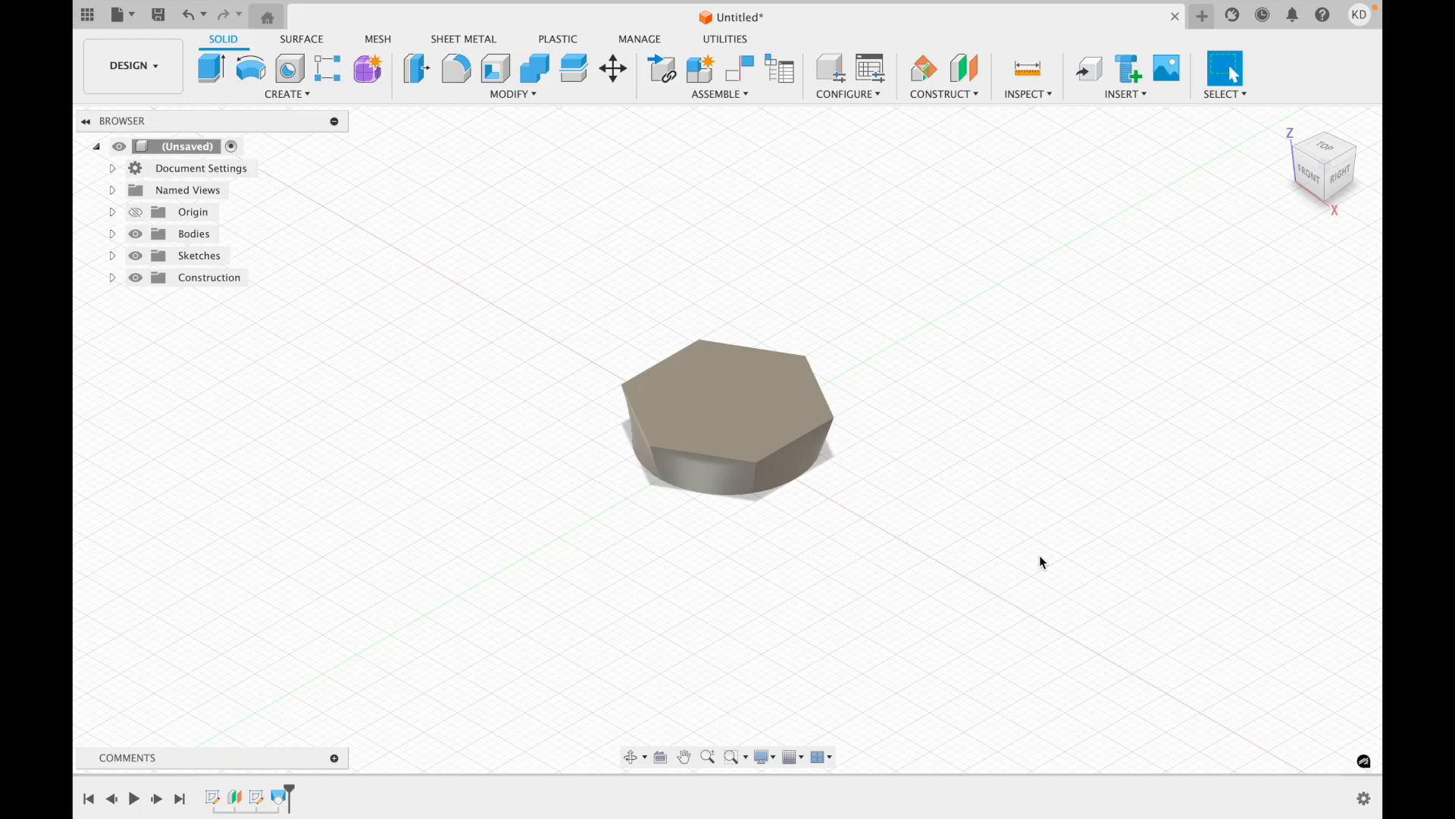
key("ctrl+z")
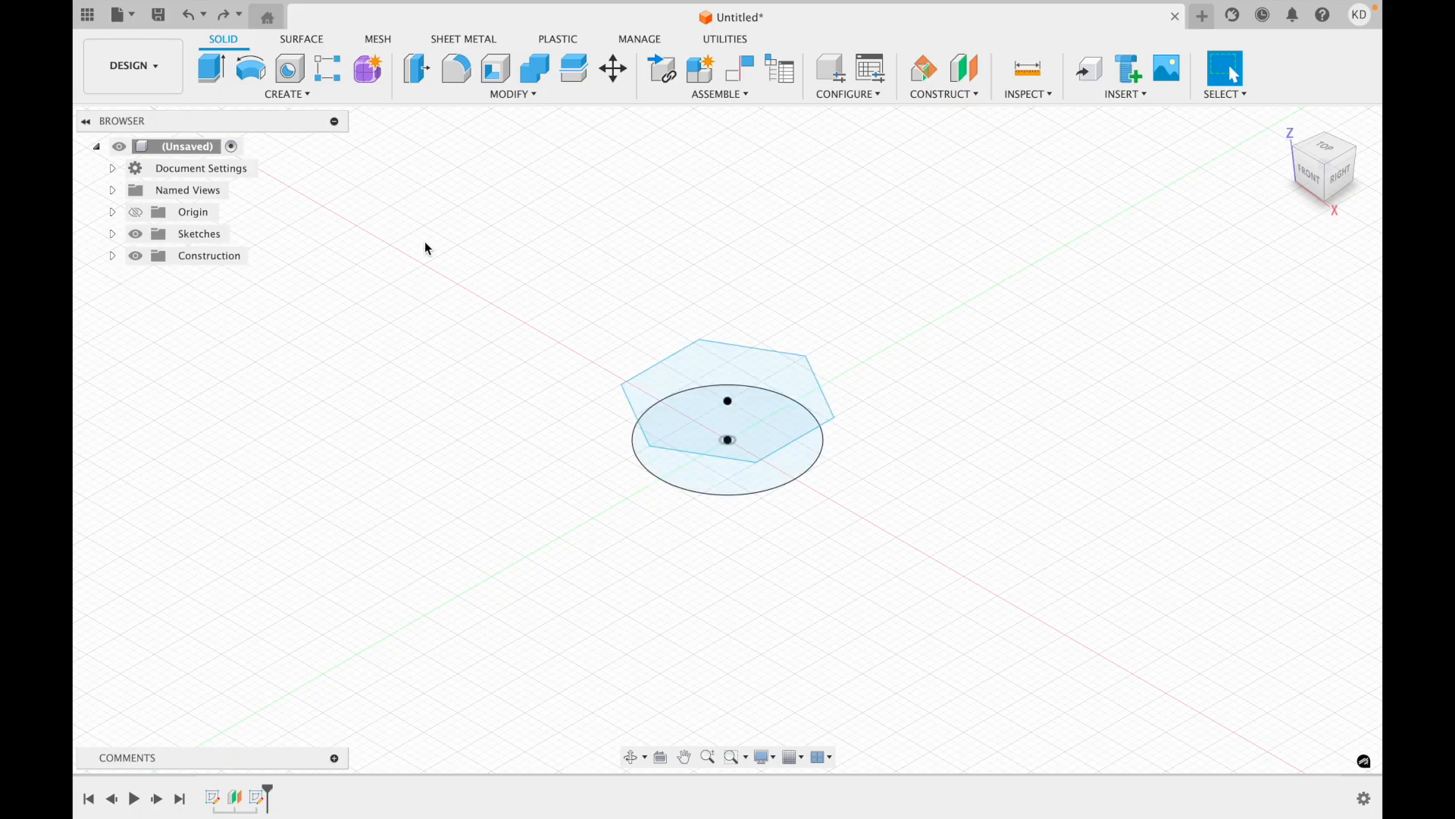
- Loft the 2 in base circle to the hexagon above it as a new body with the rails guide type
left_click(289, 98)
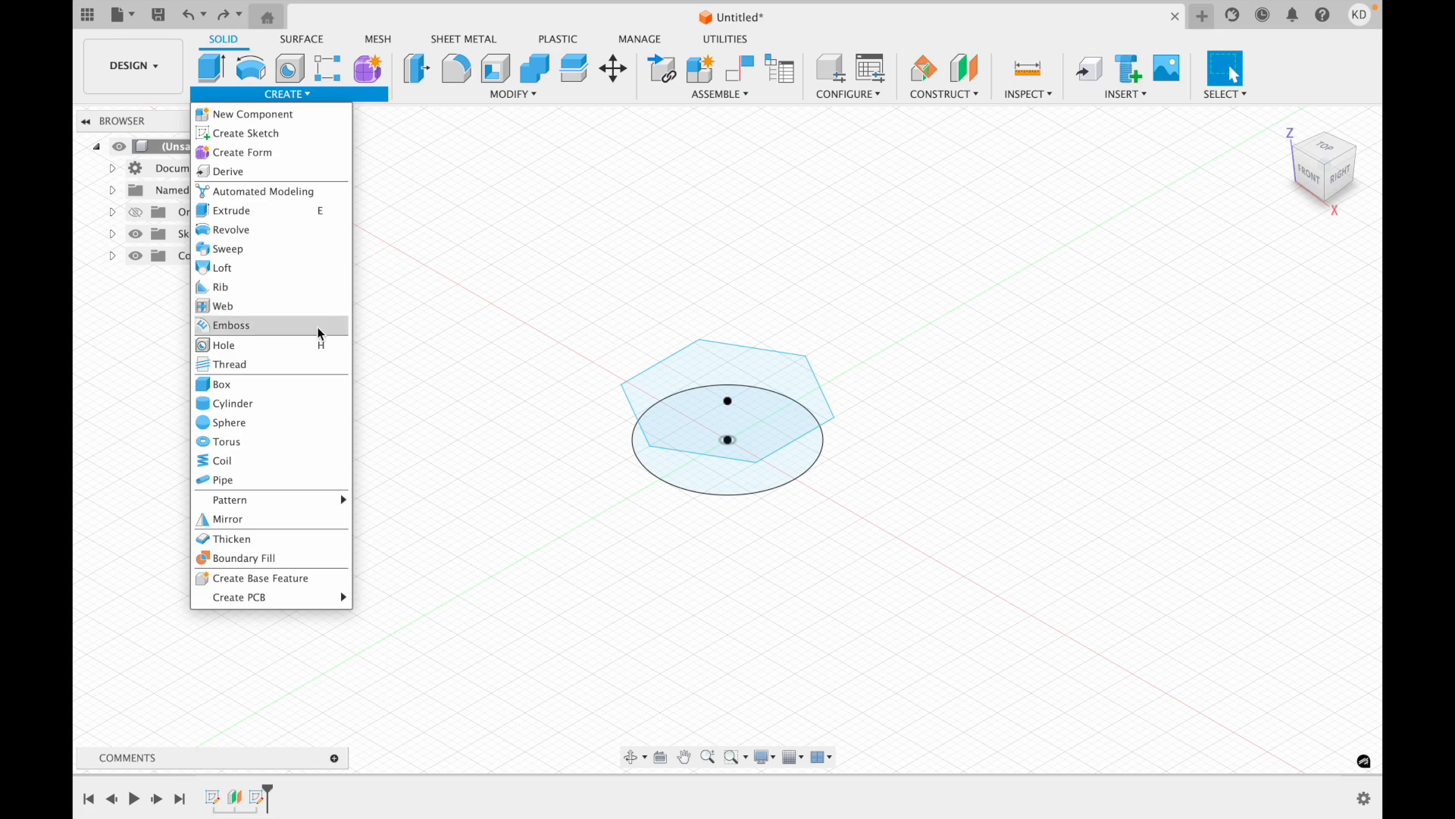
left_click(285, 270)
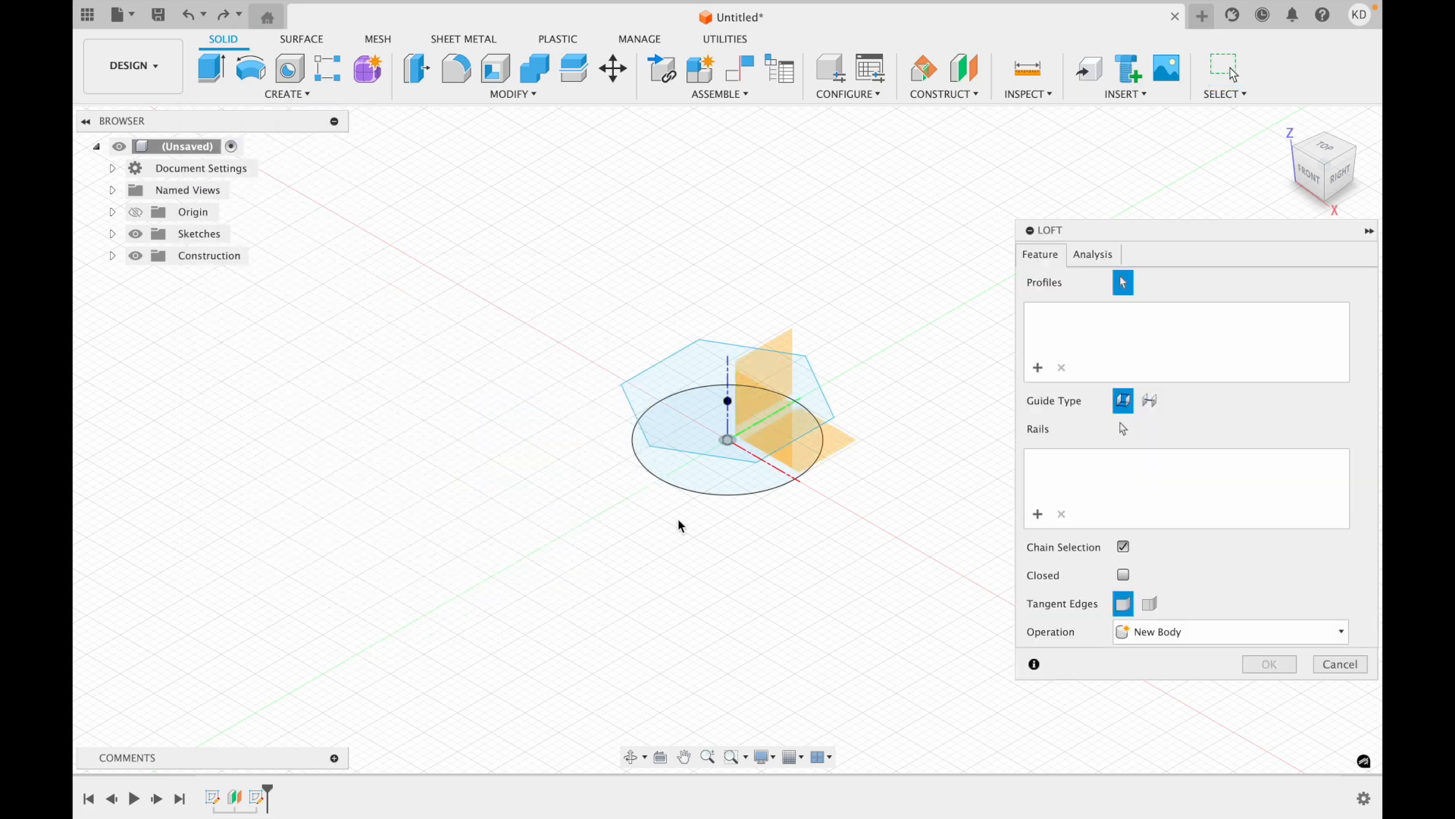
left_click(697, 474)
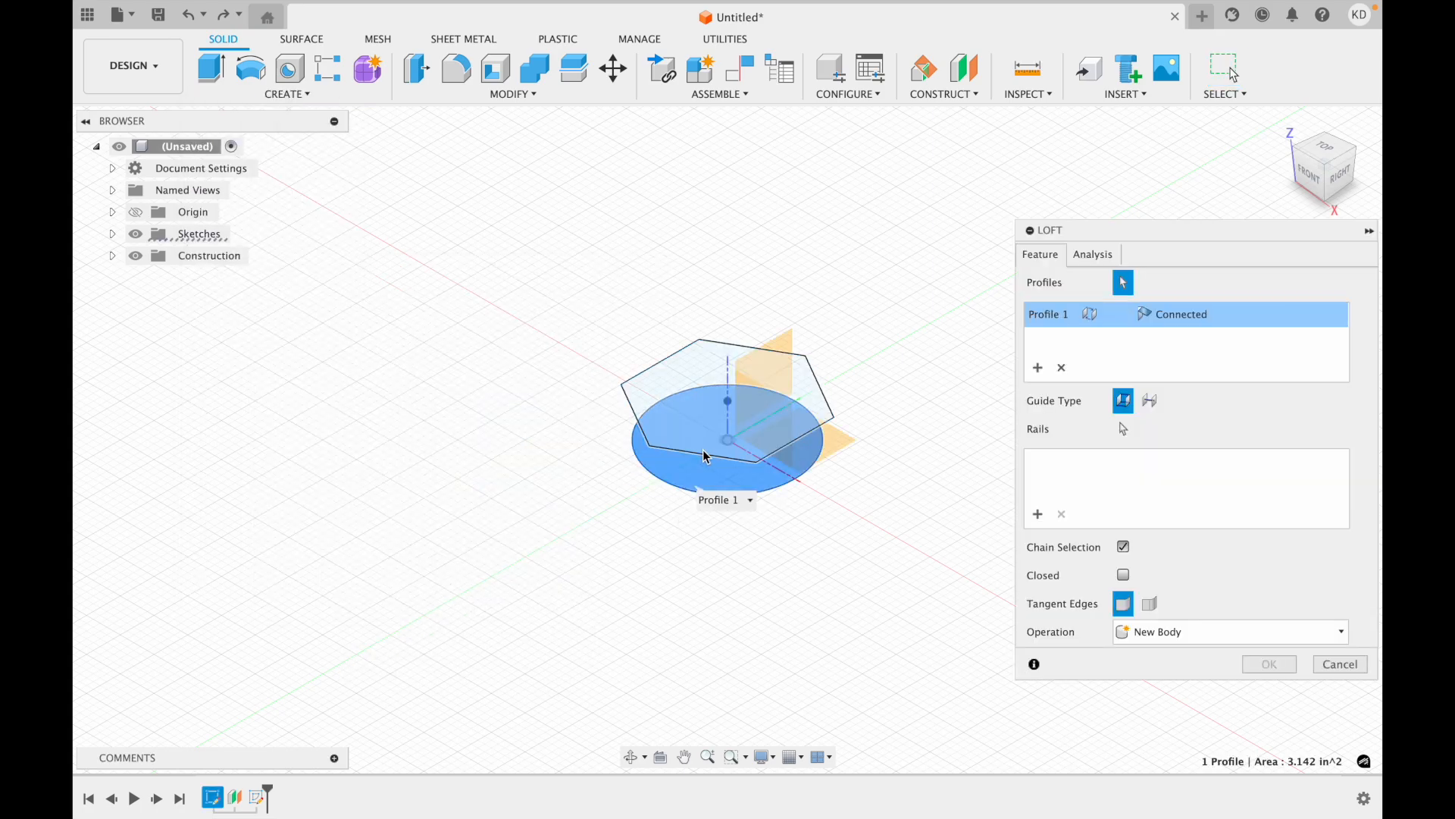
left_click(704, 453)
left_click(1280, 665)
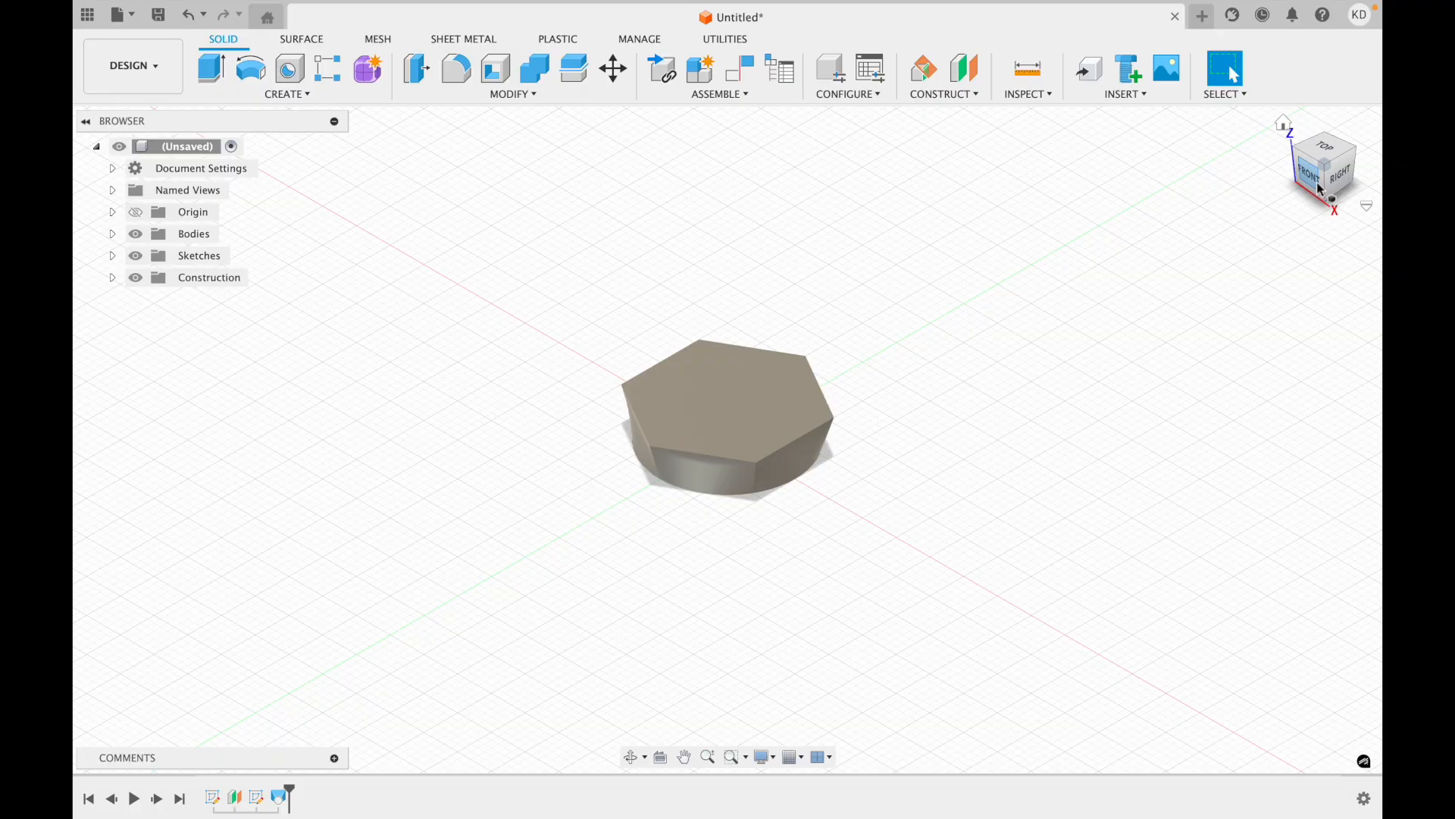
- Start a new sketch on the horizontal XY plane, with empty space along the negative X axis in view
left_click_drag(1328, 163, 1352, 157)
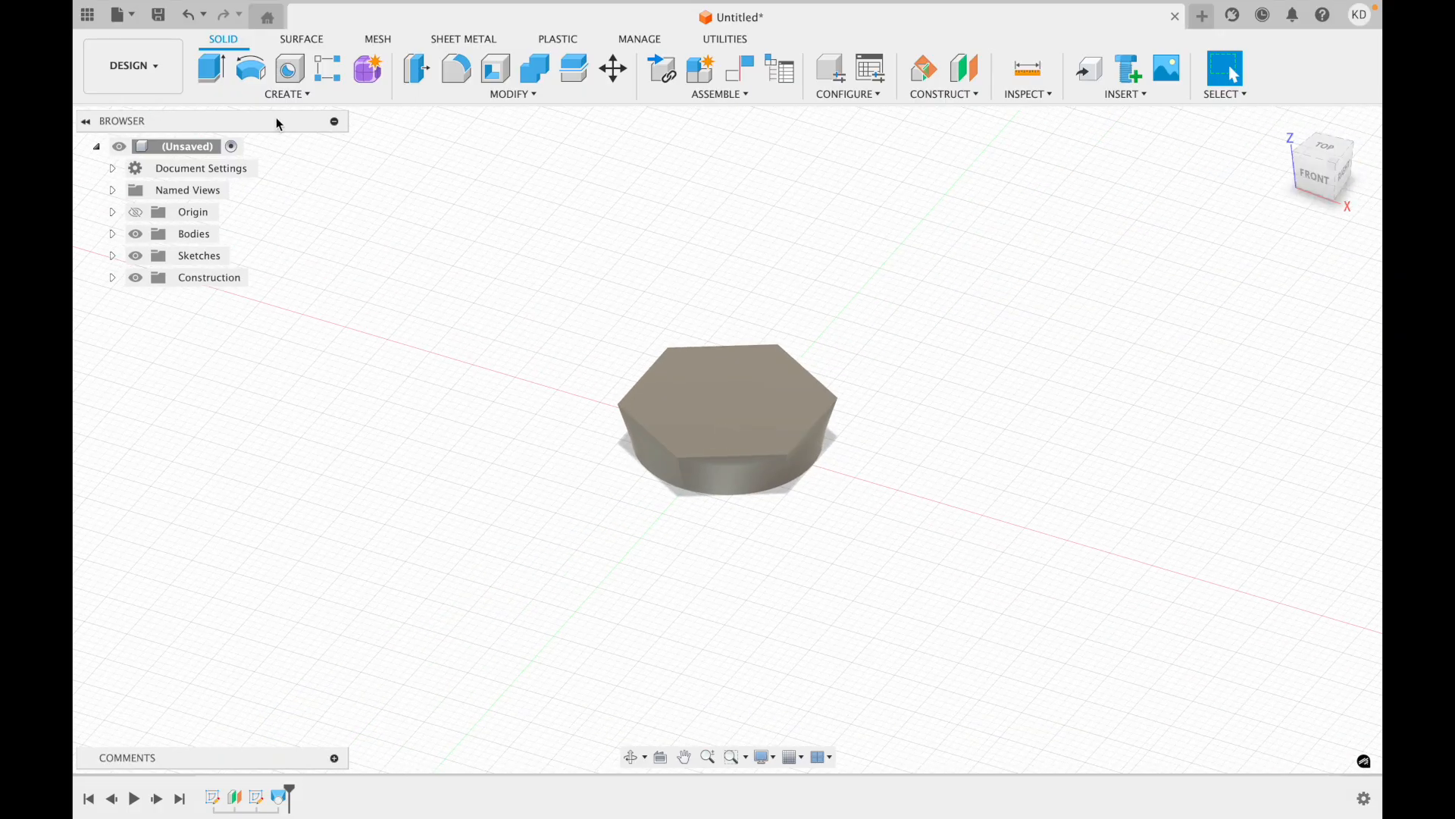
left_click(278, 97)
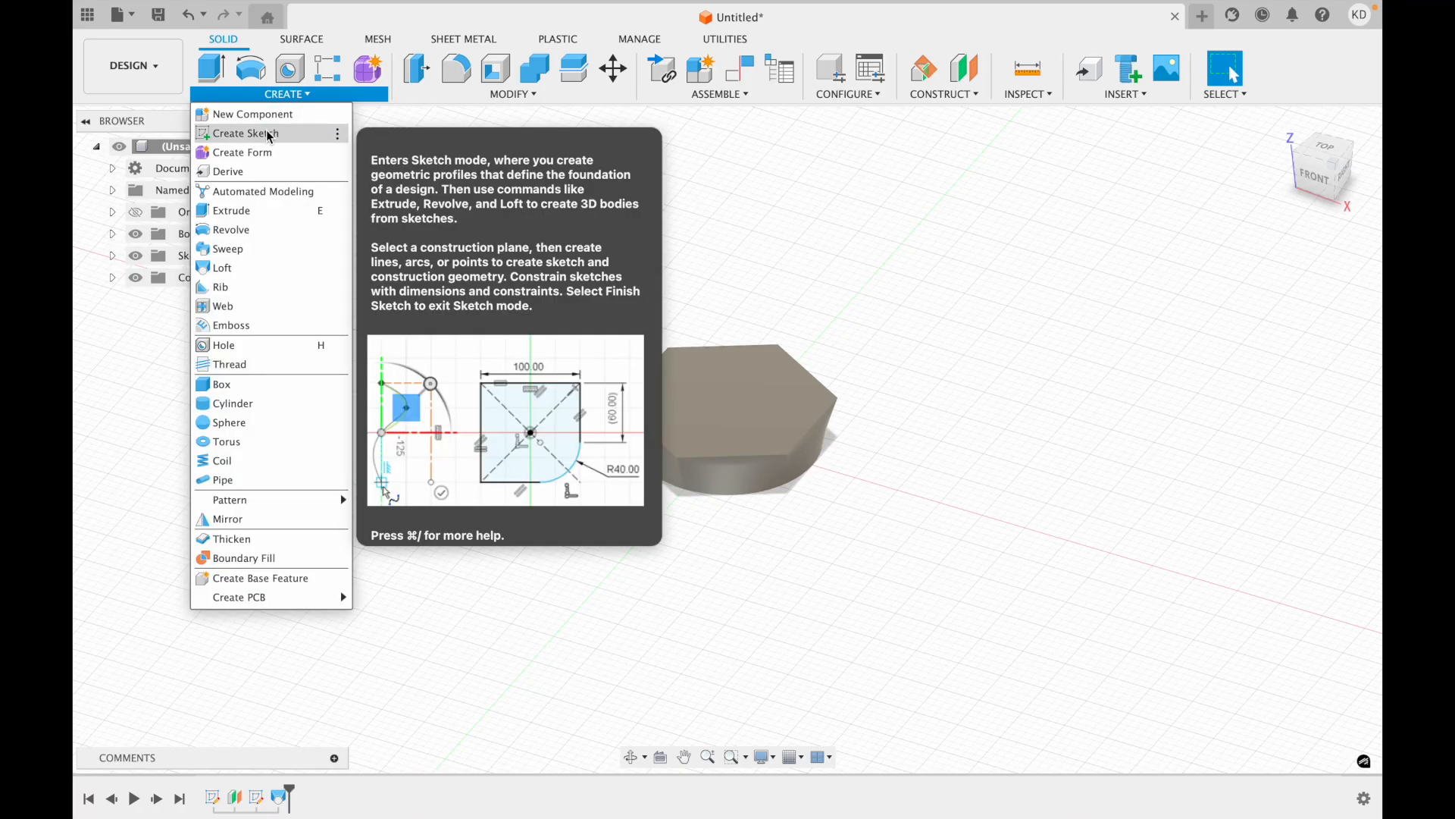
left_click(274, 132)
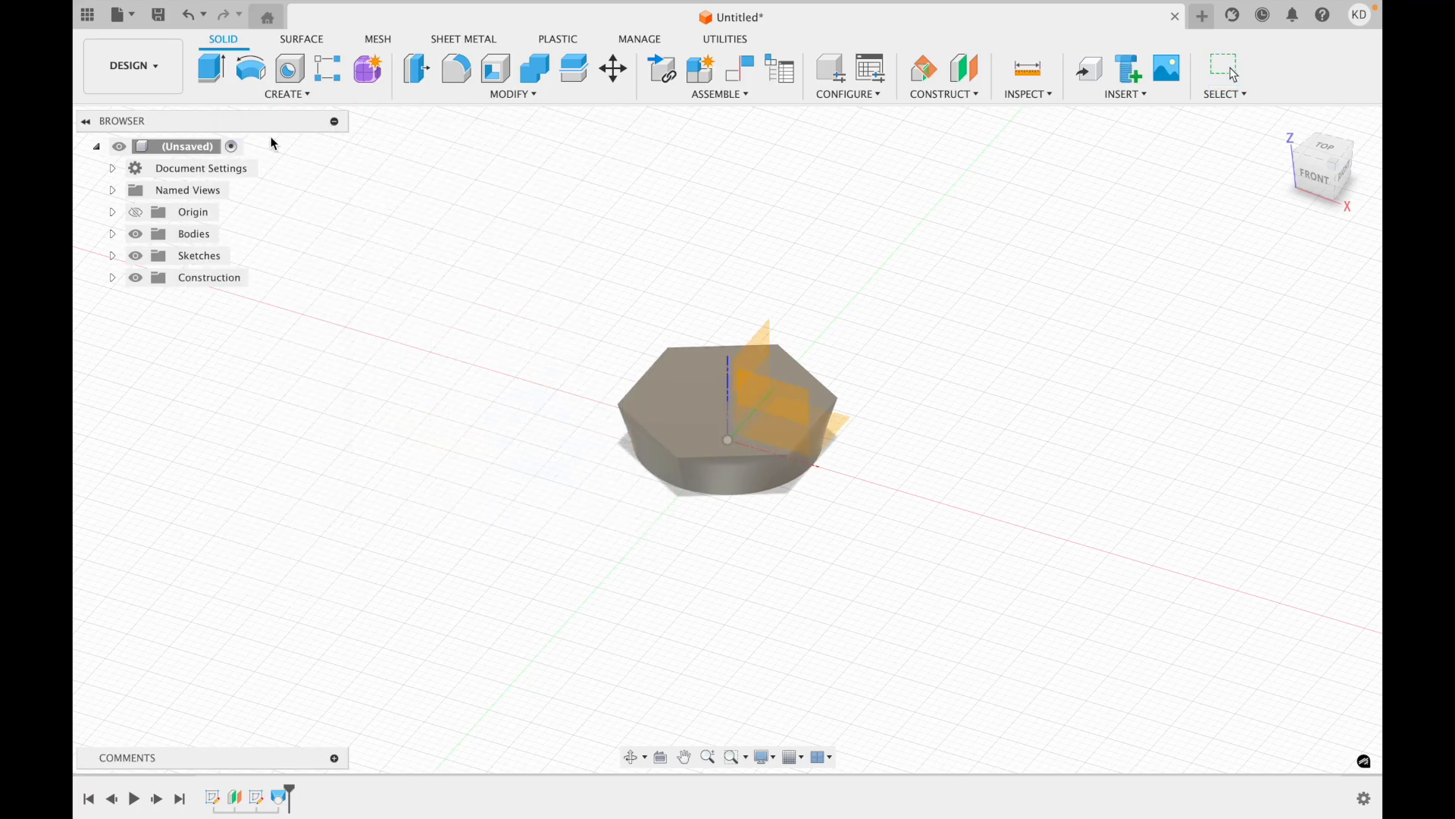
left_click(825, 441)
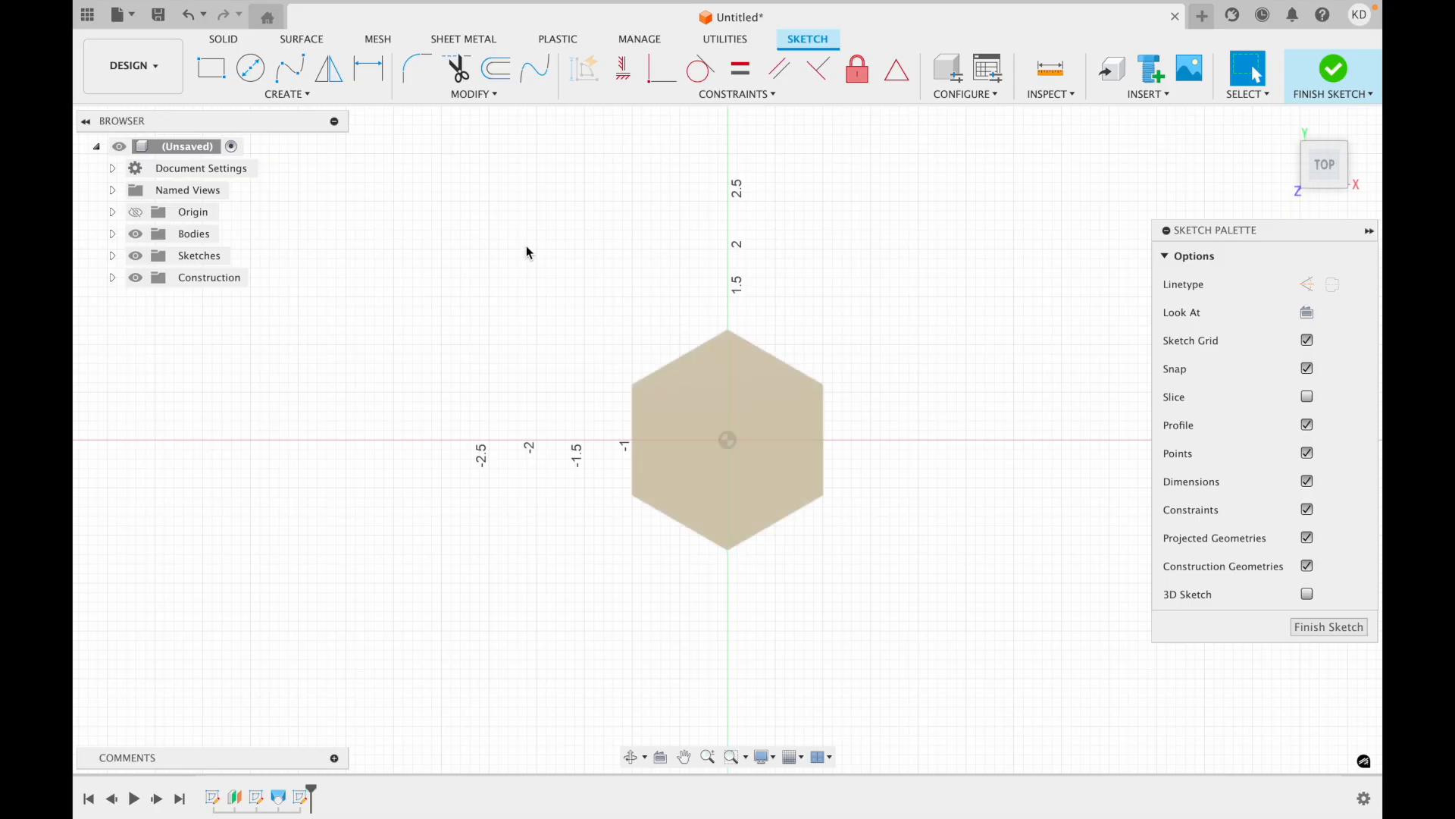
left_click(685, 756)
mouse_move(422, 435)
left_mouse_down()
mouse_move(715, 402)
mouse_move(848, 416)
left_mouse_up()
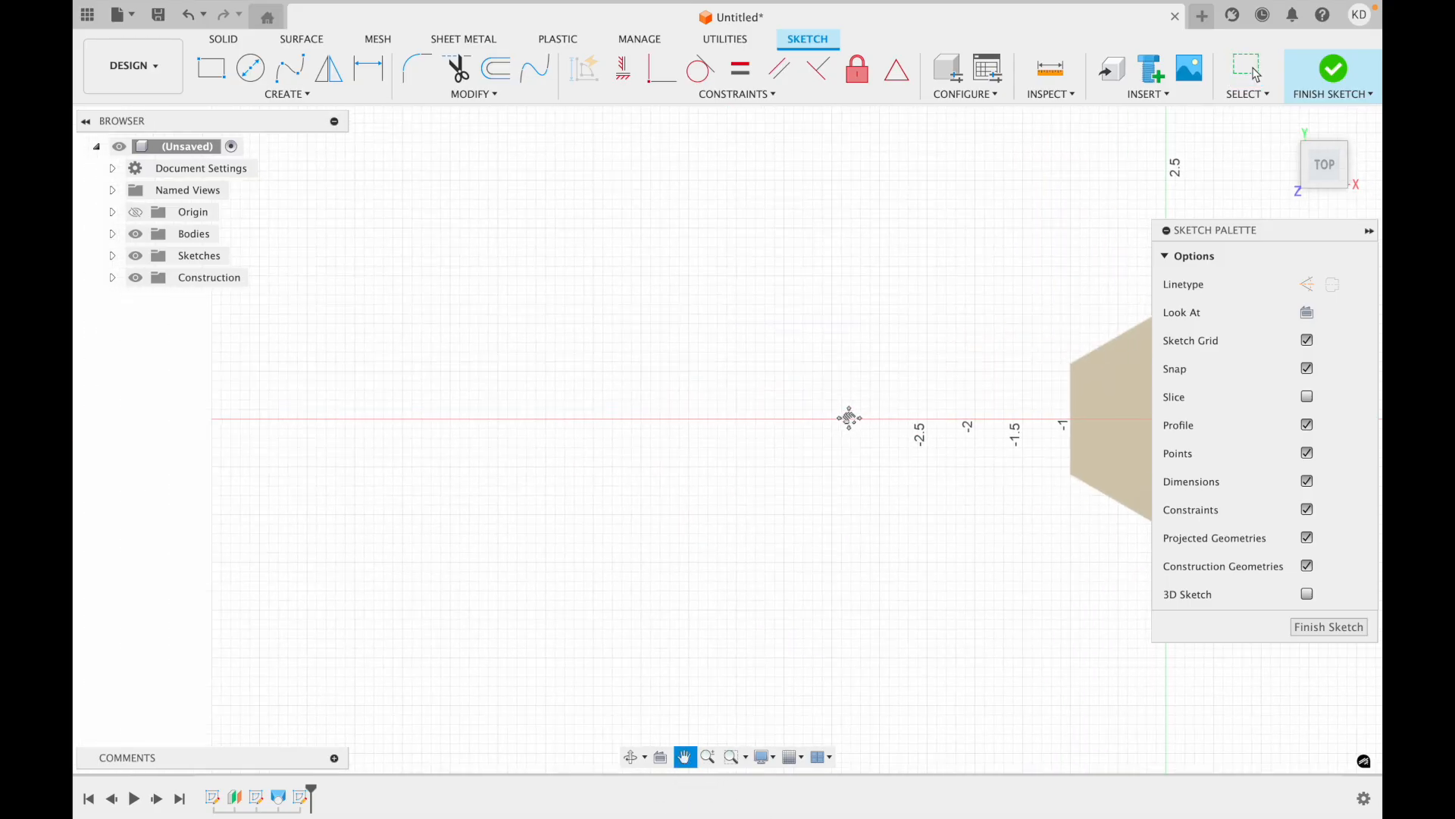
key("Escape")
left_click_drag(544, 415, 622, 429)
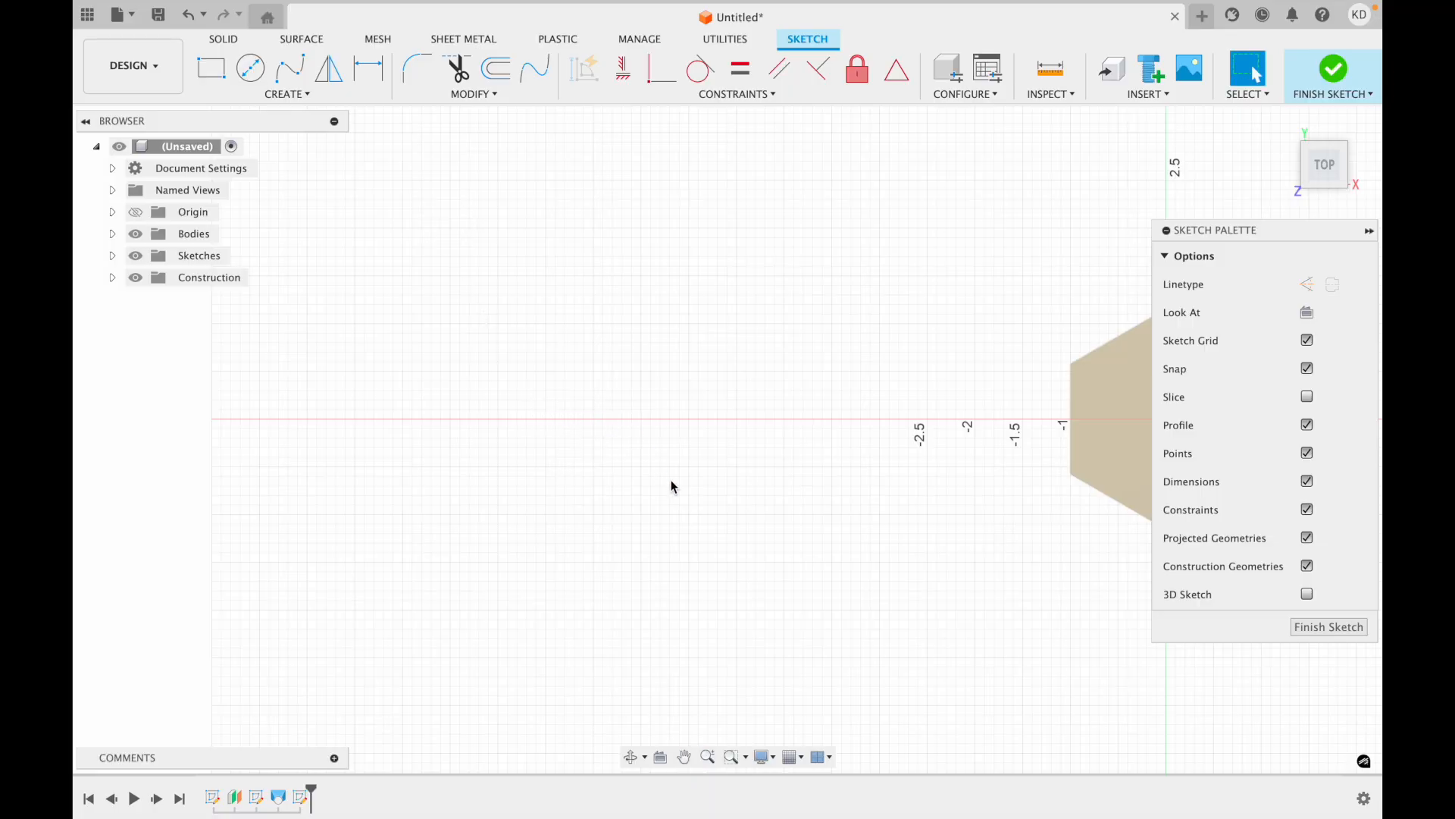
left_click(684, 757)
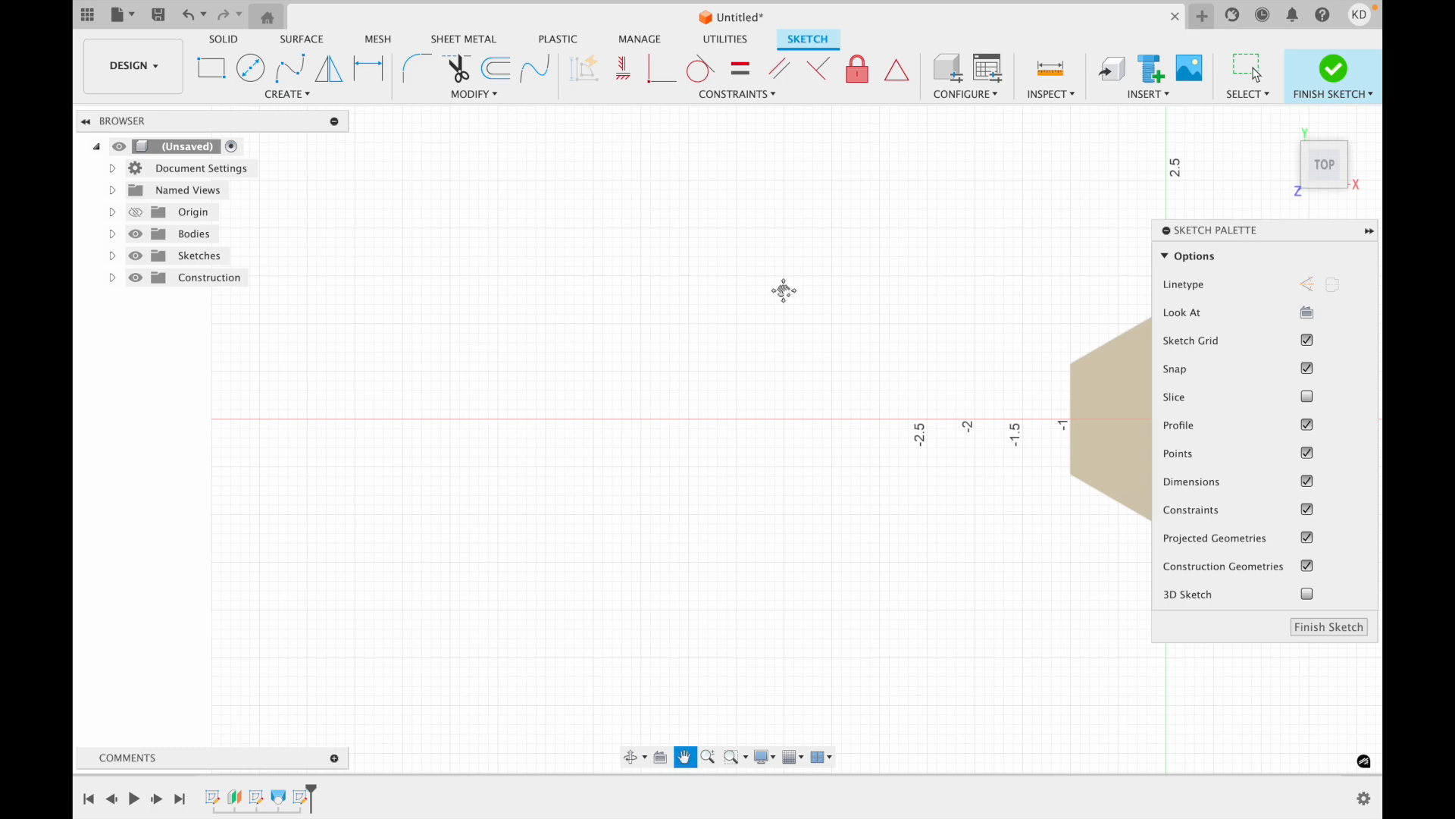
left_click_drag(716, 423, 822, 442)
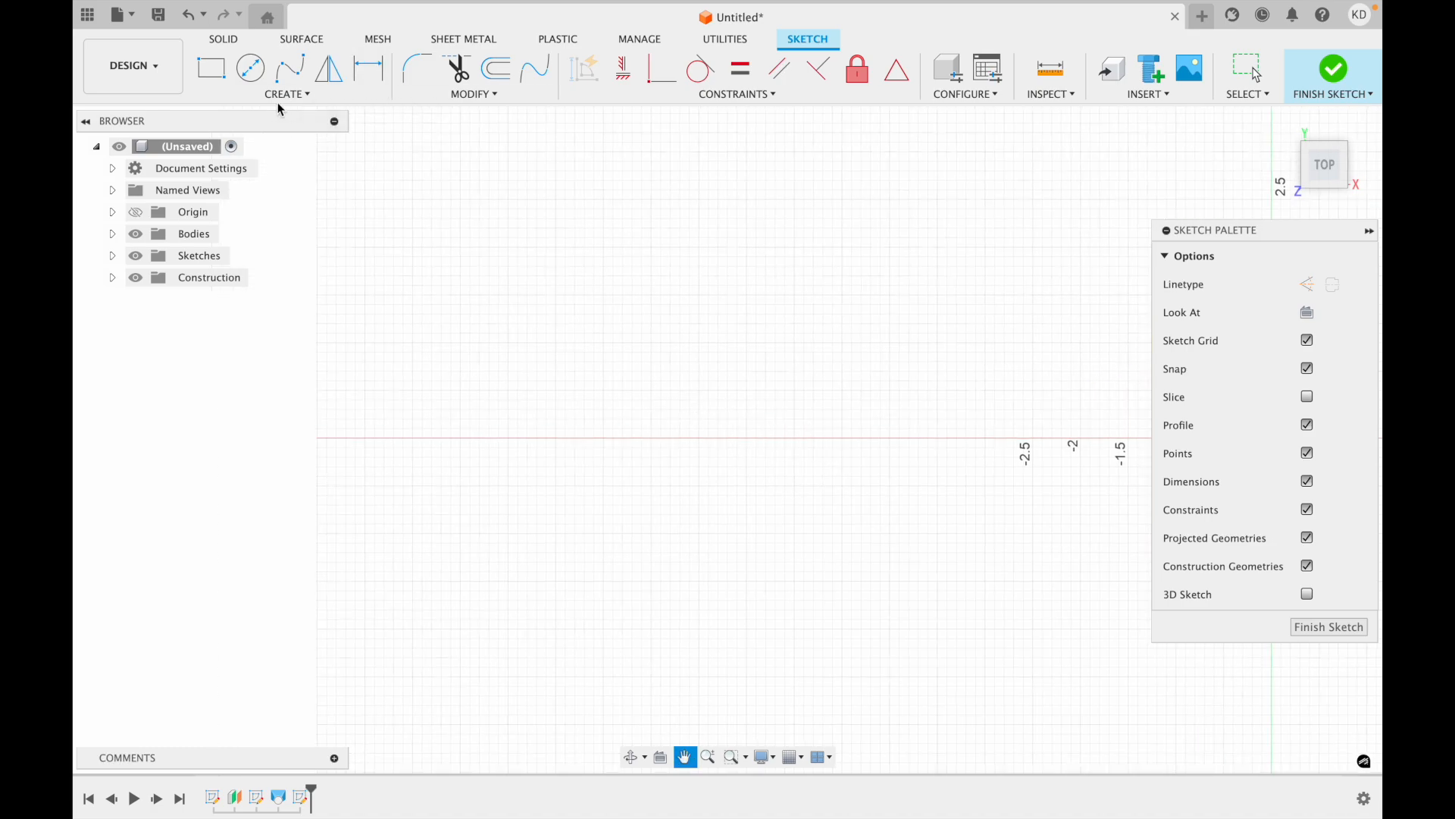
key("Escape")
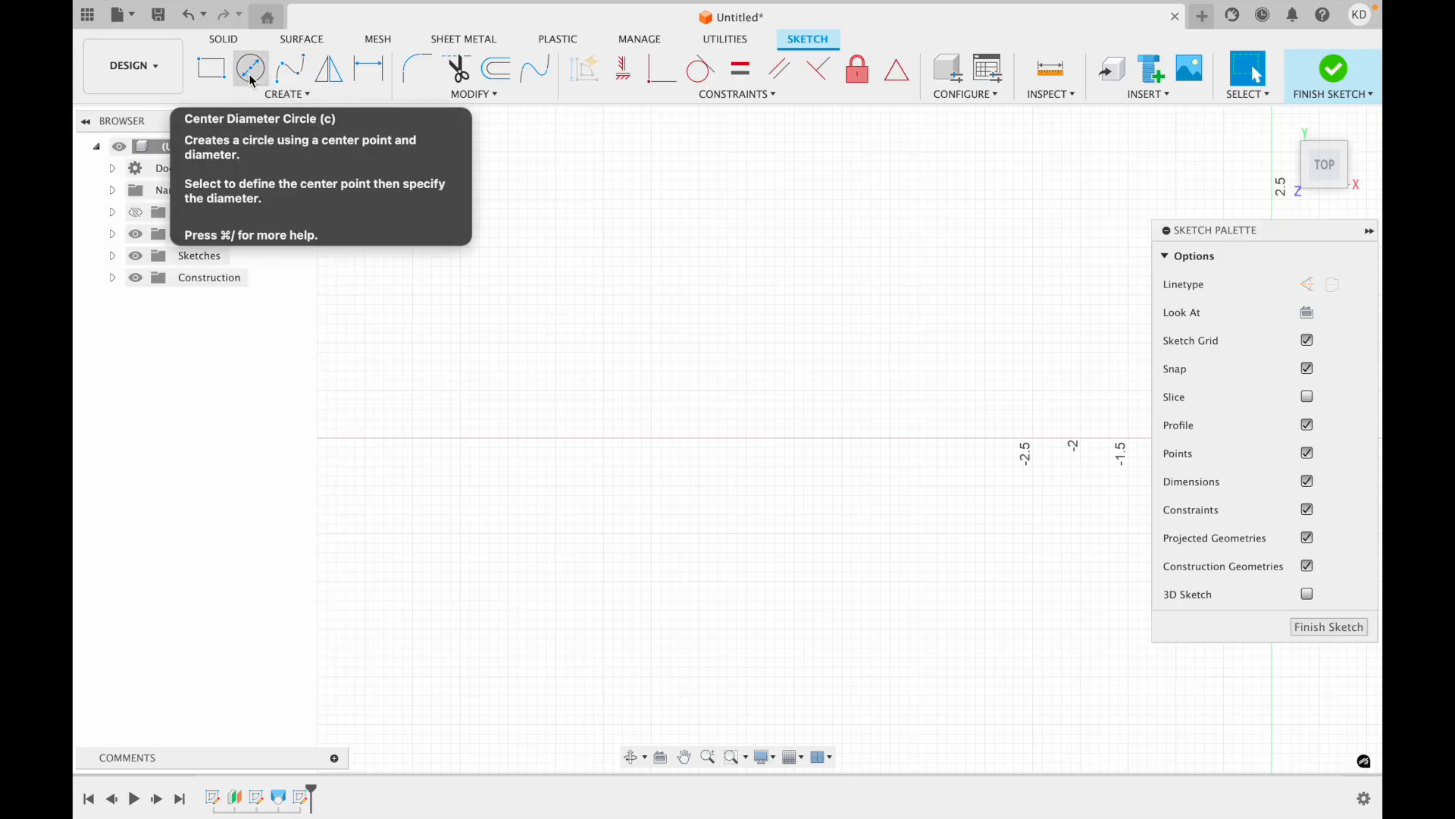
- Sketch a circle of 0.2 in diameter centred on the X axis about 6.5 in from the origin on the negative side, and finish the sketch
left_click(250, 77)
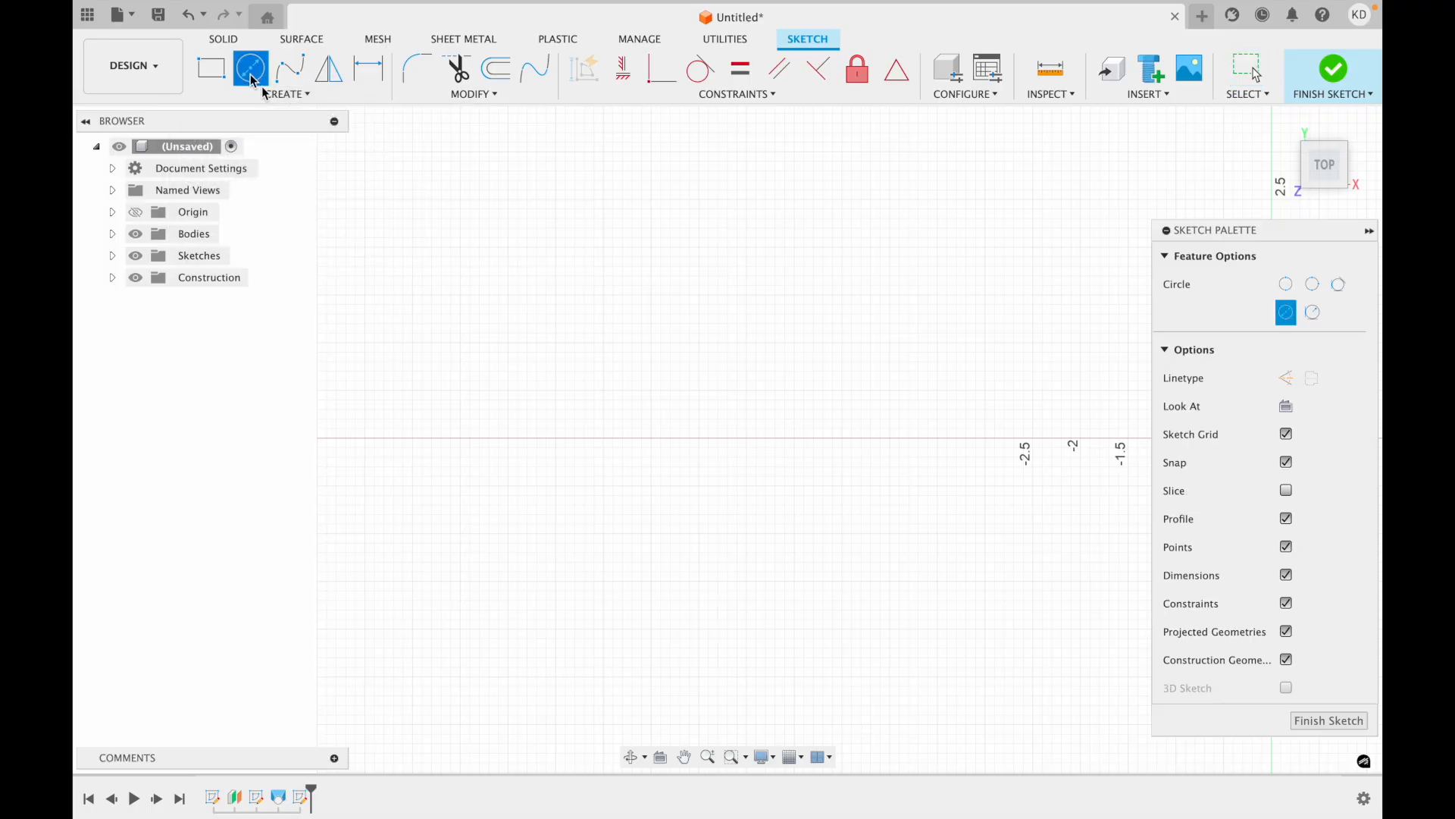
left_click(651, 439)
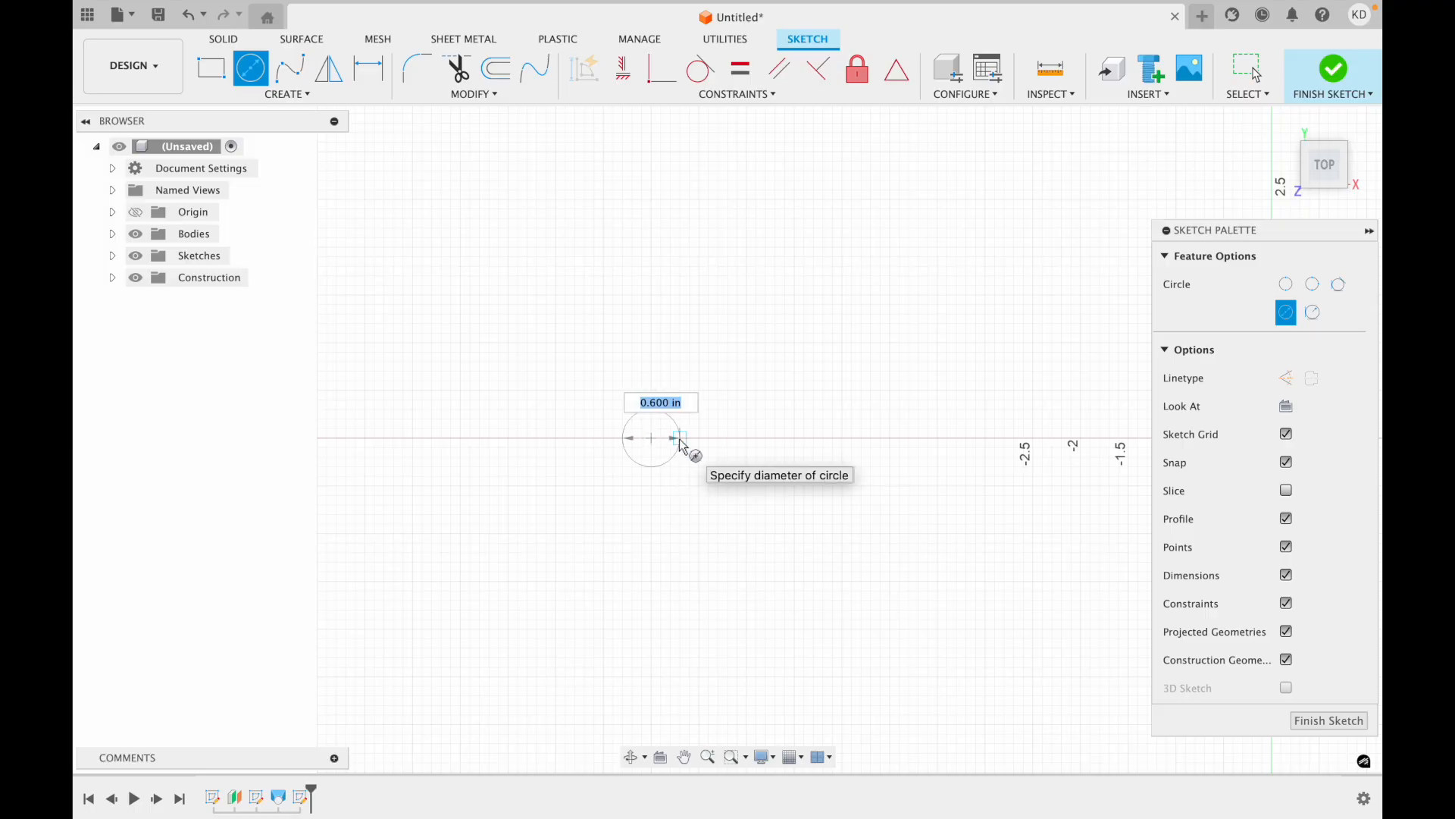
type("0.2")
key("Return")
key("Escape")
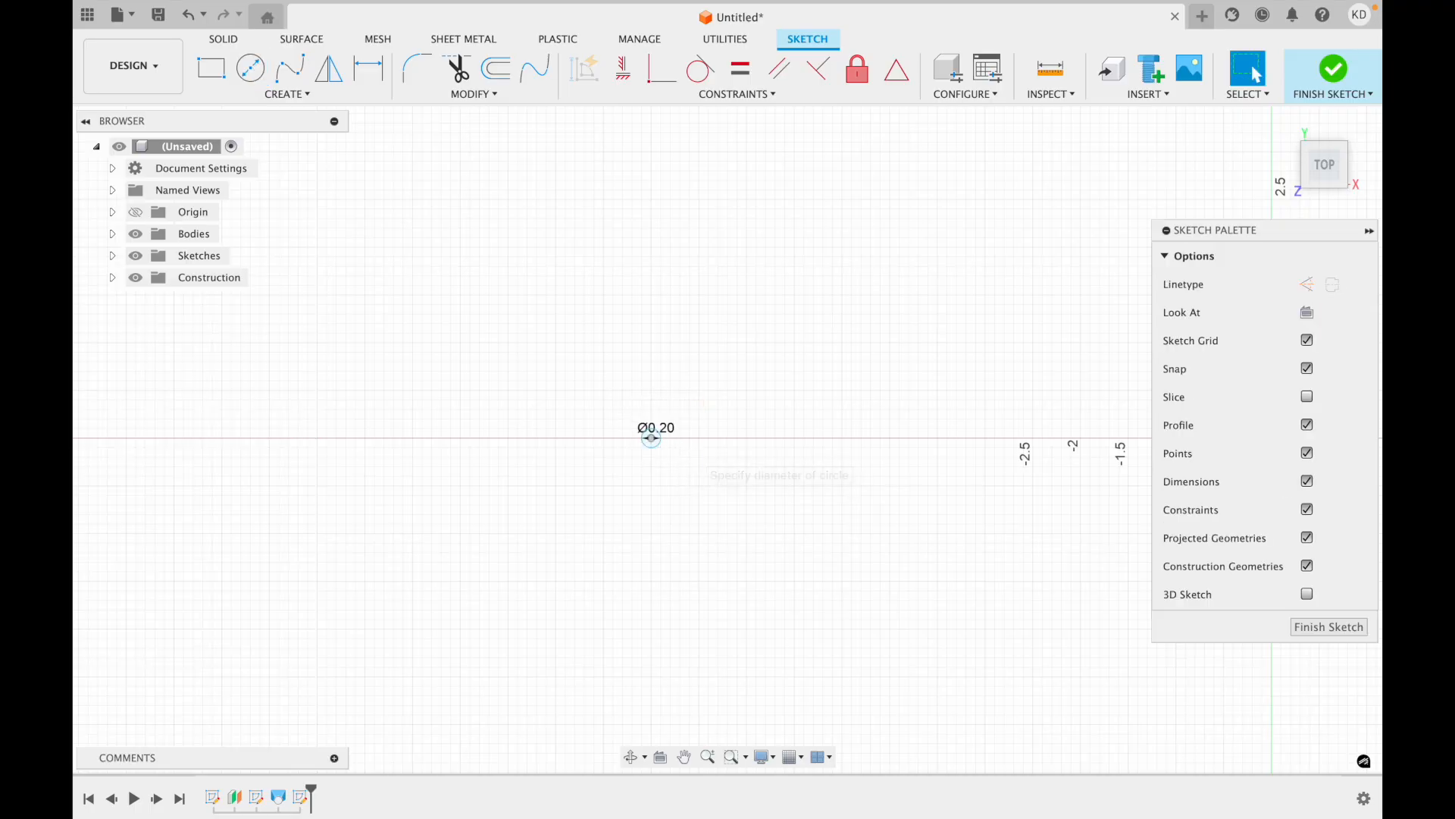
left_click(1332, 89)
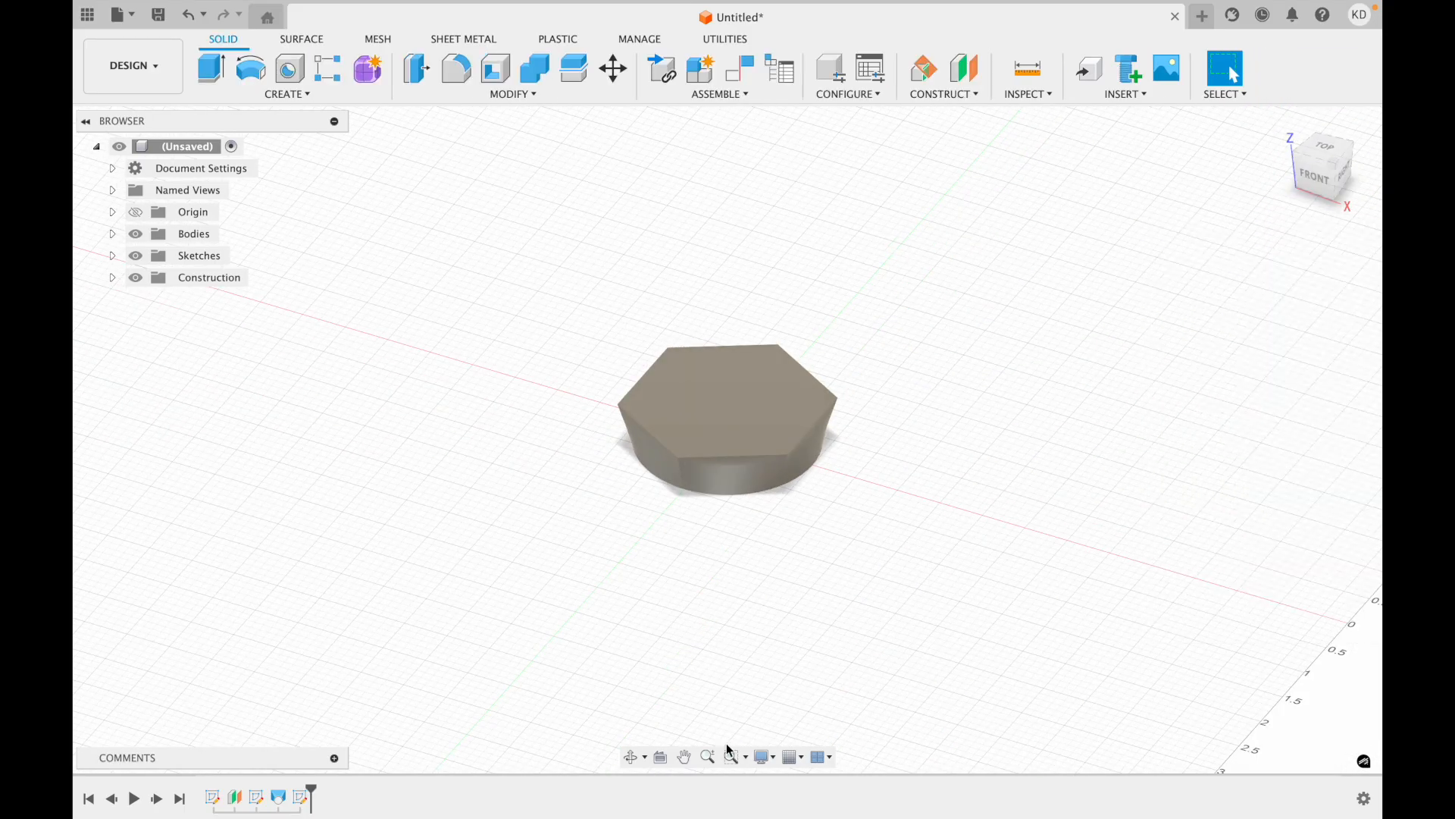
- Create a construction plane offset 1 in above the 0.2 in circle profile
left_click(692, 763)
left_click_drag(526, 614, 907, 741)
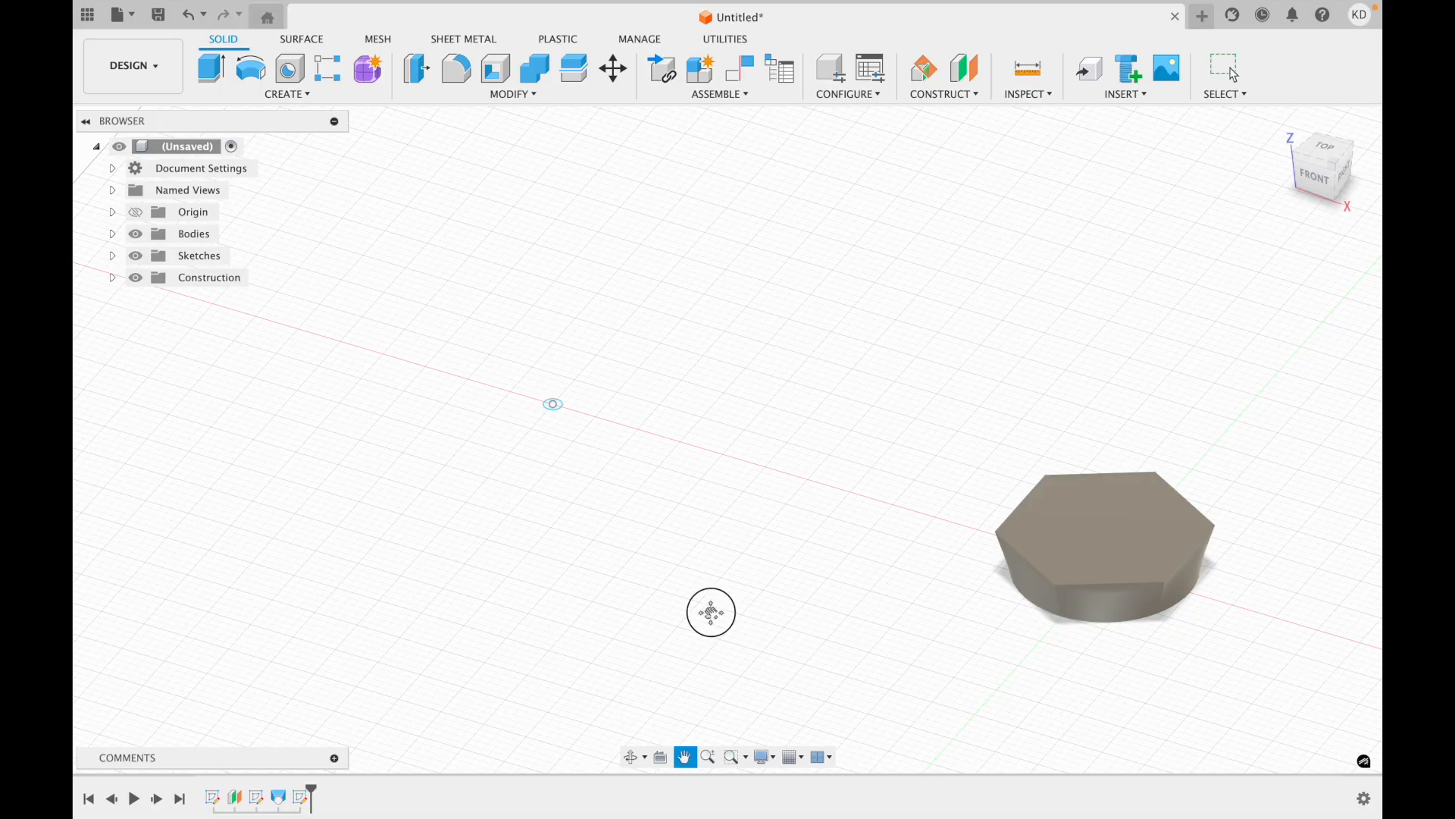
left_click_drag(715, 611, 810, 681)
key("Escape")
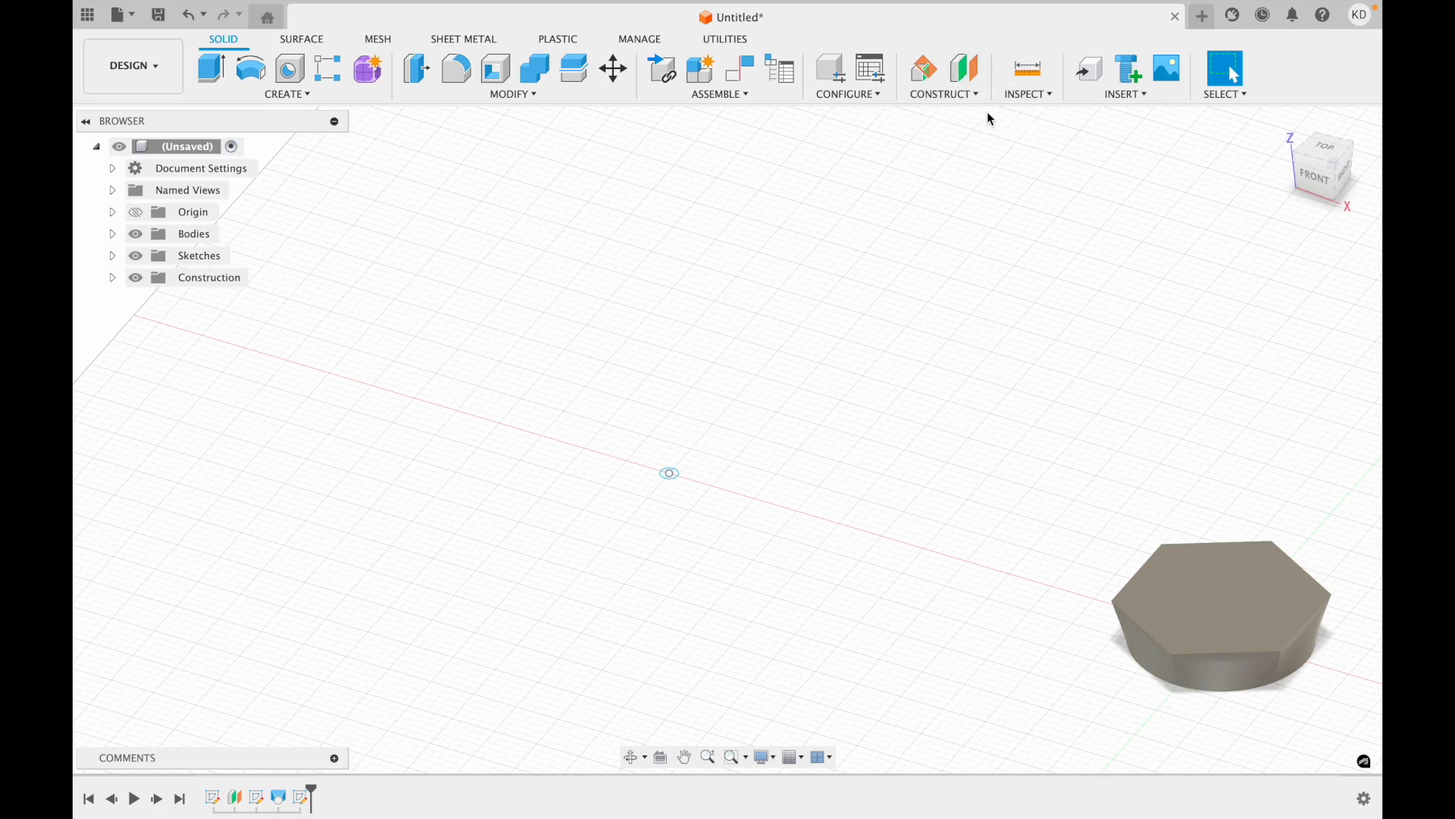
left_click(944, 94)
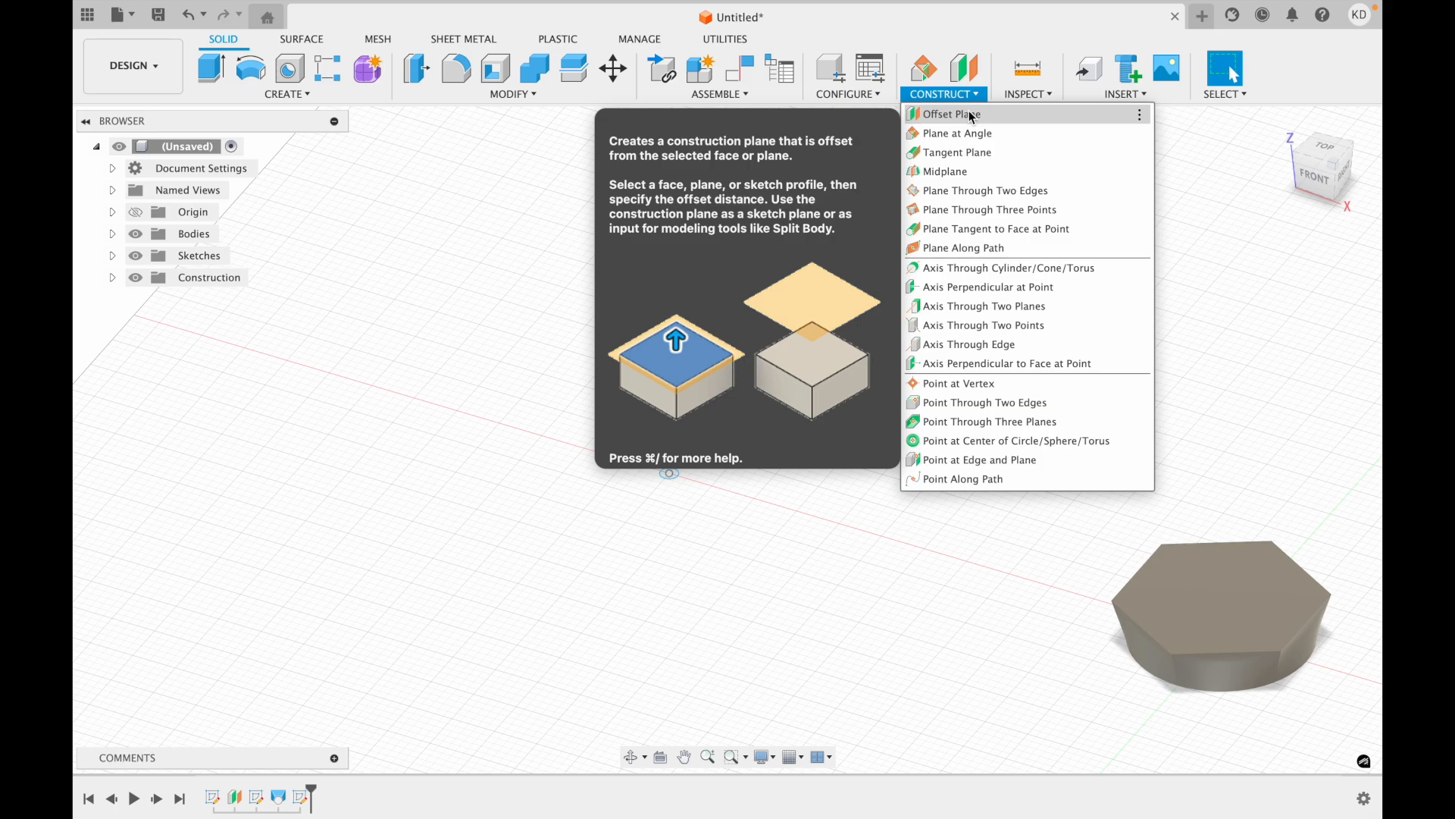
left_click(968, 114)
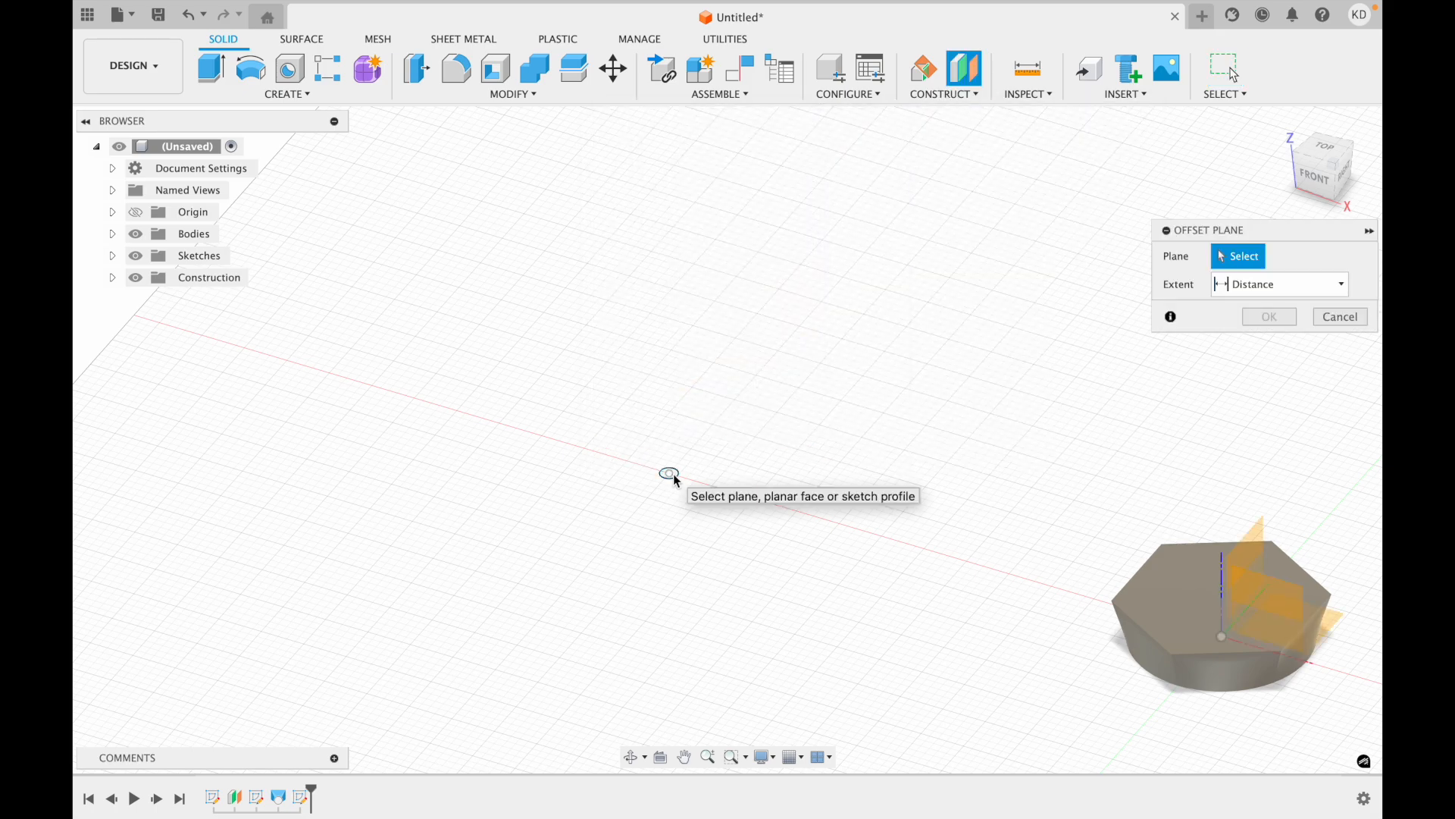
left_click(675, 476)
left_click_drag(674, 460, 668, 383)
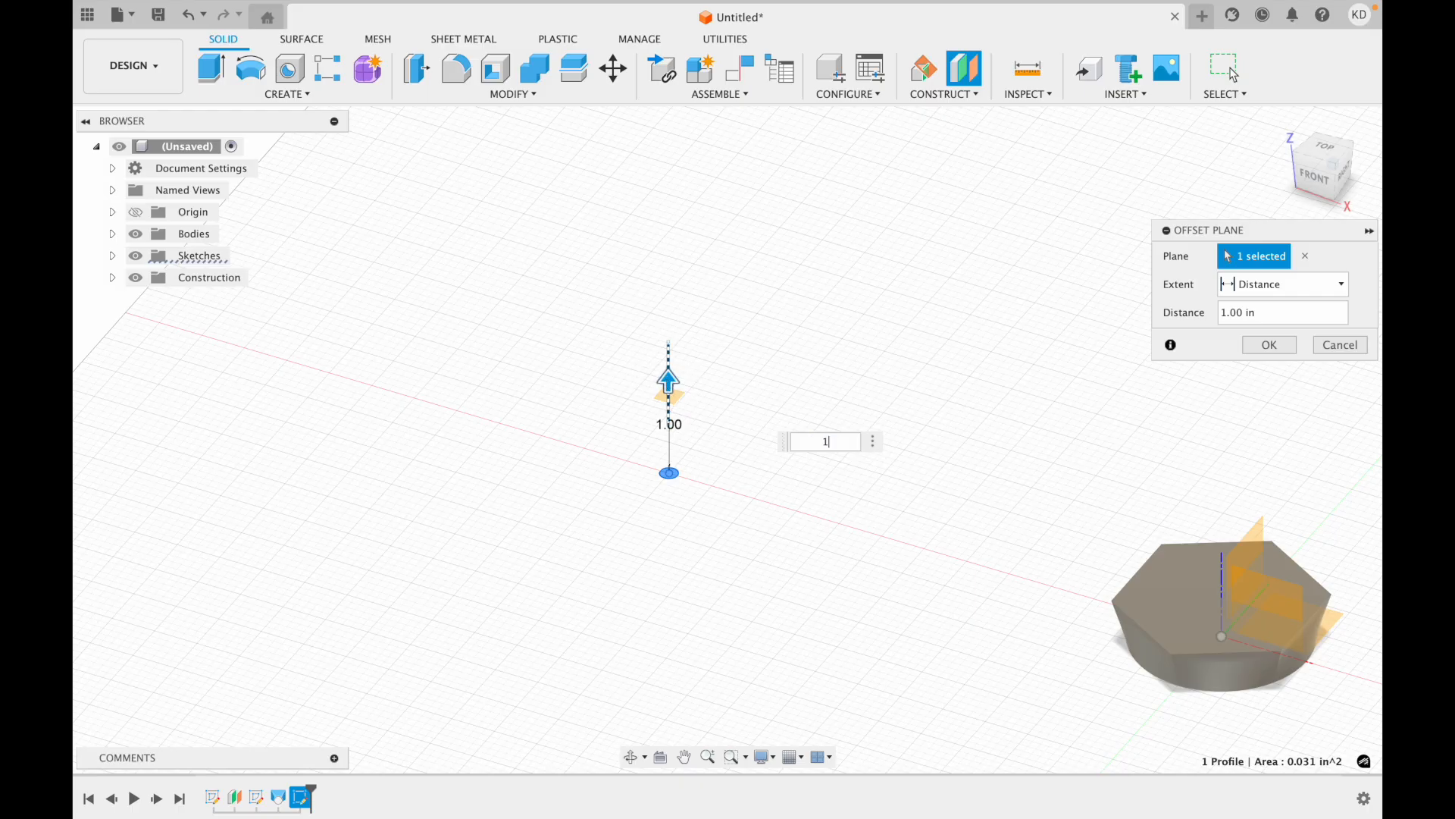
left_click(1233, 74)
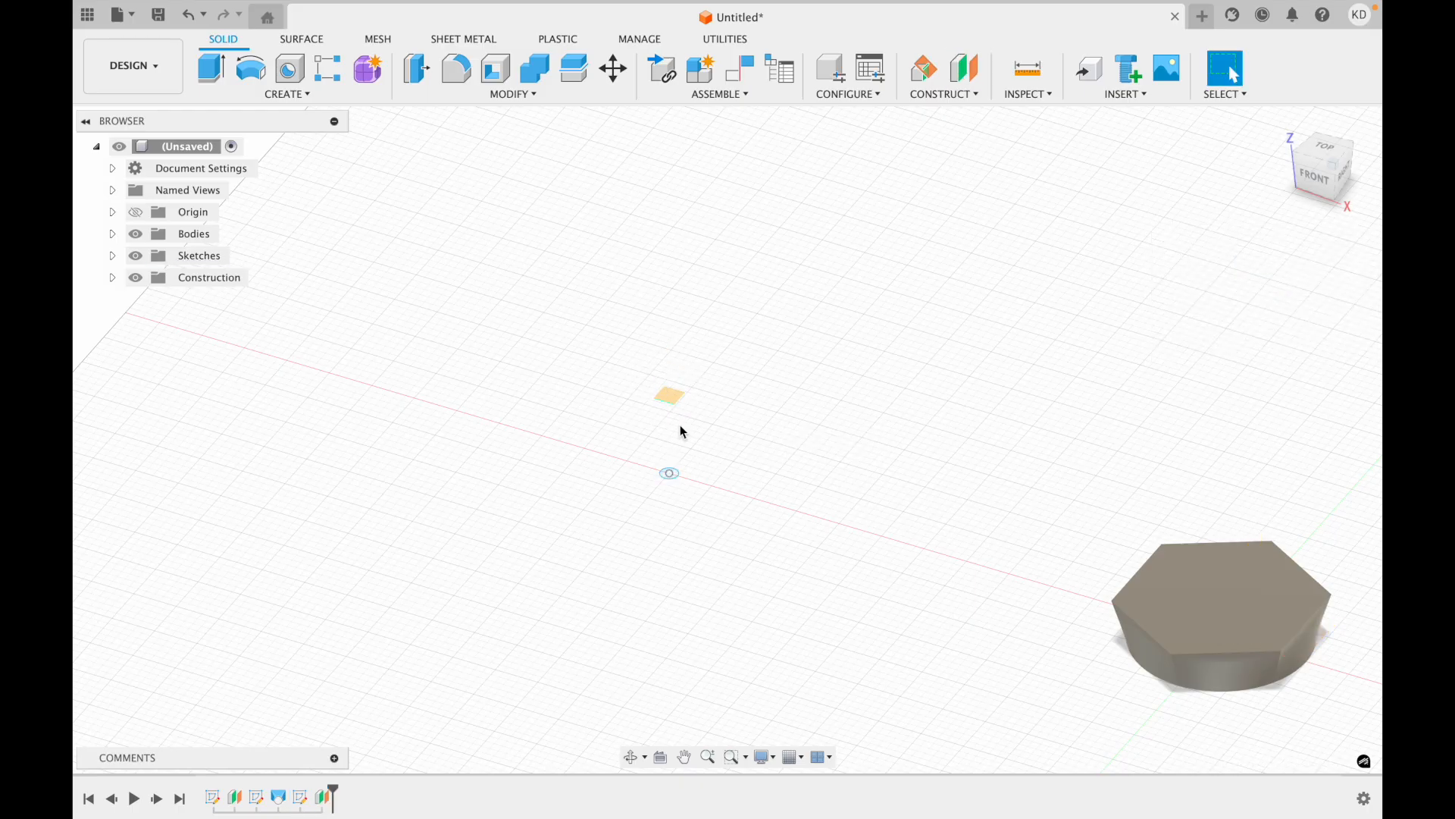
- On the new offset plane, sketch a 1 in by 1 in two-point rectangle centred around the small circle, and finish the sketch
left_click(668, 397)
right_click(670, 400)
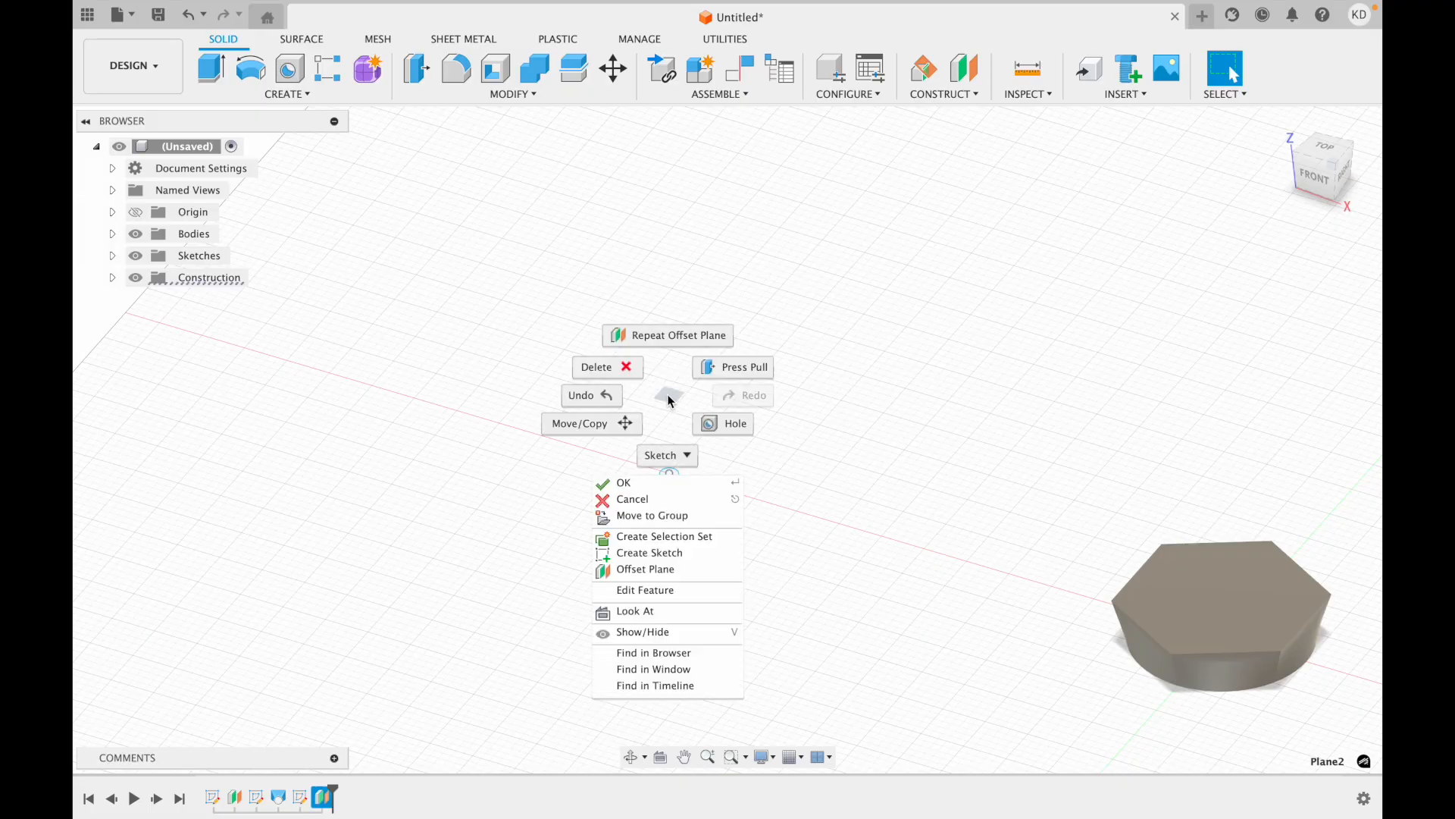
left_click(648, 553)
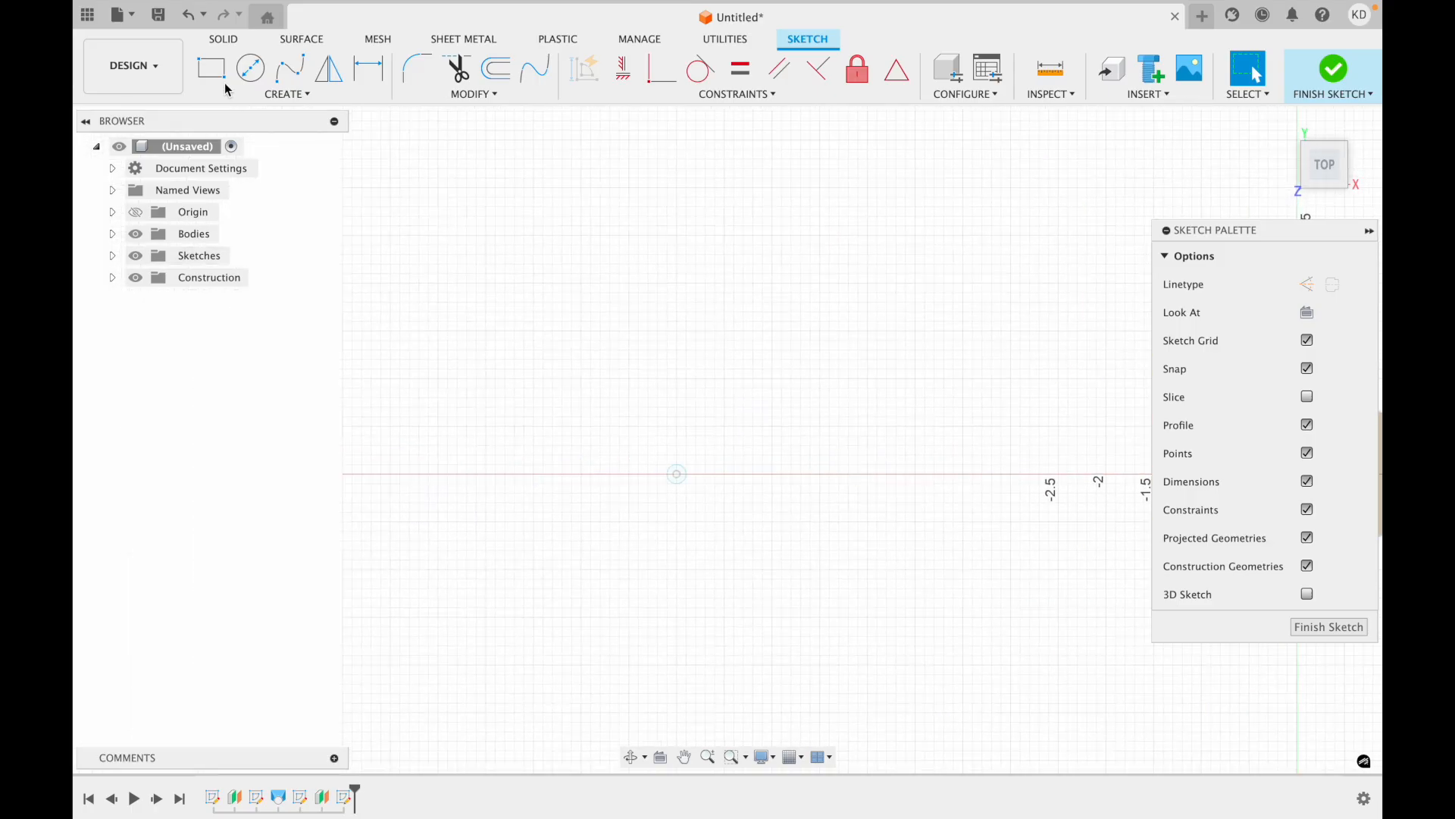
key("r")
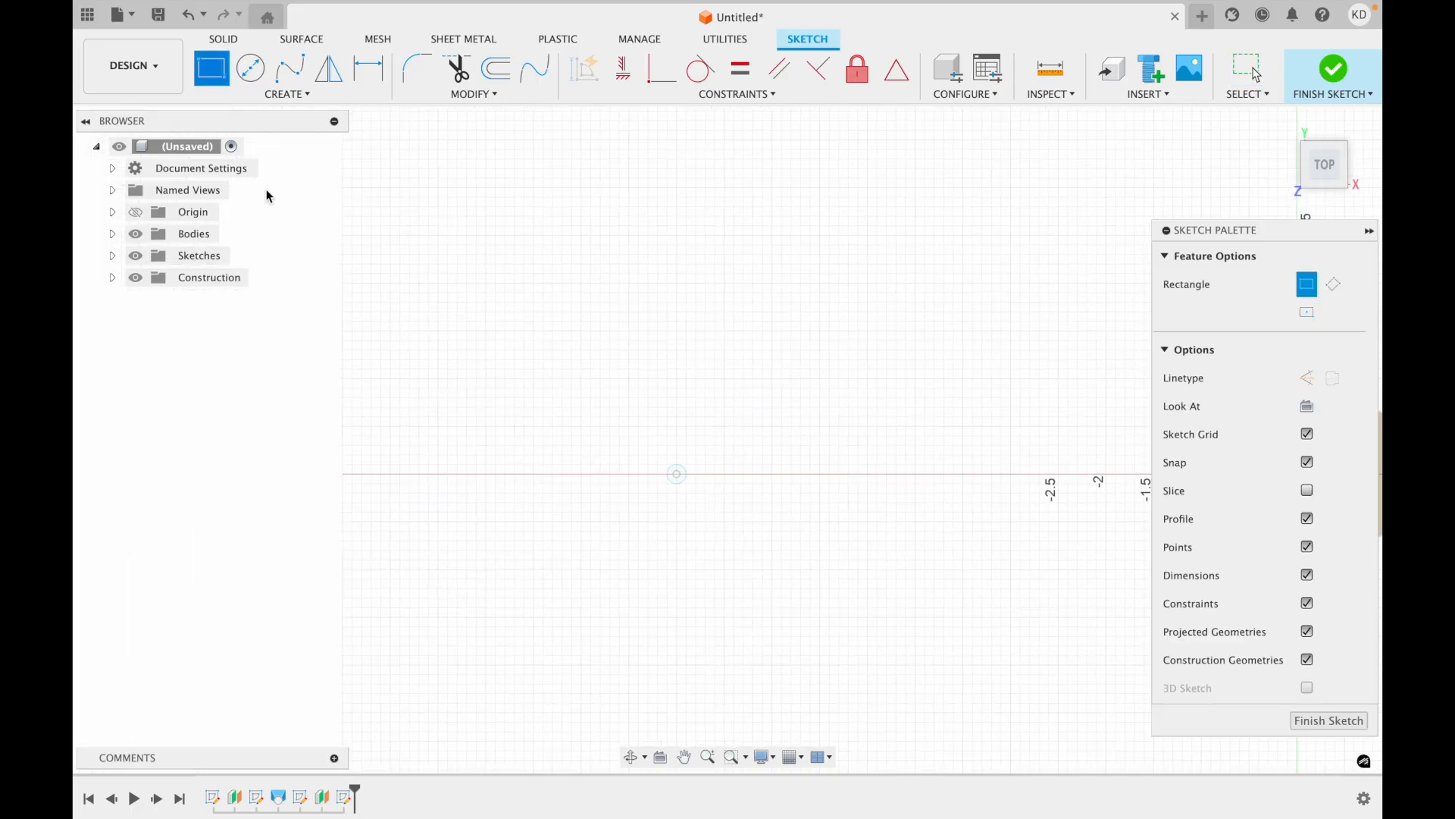
left_click(631, 427)
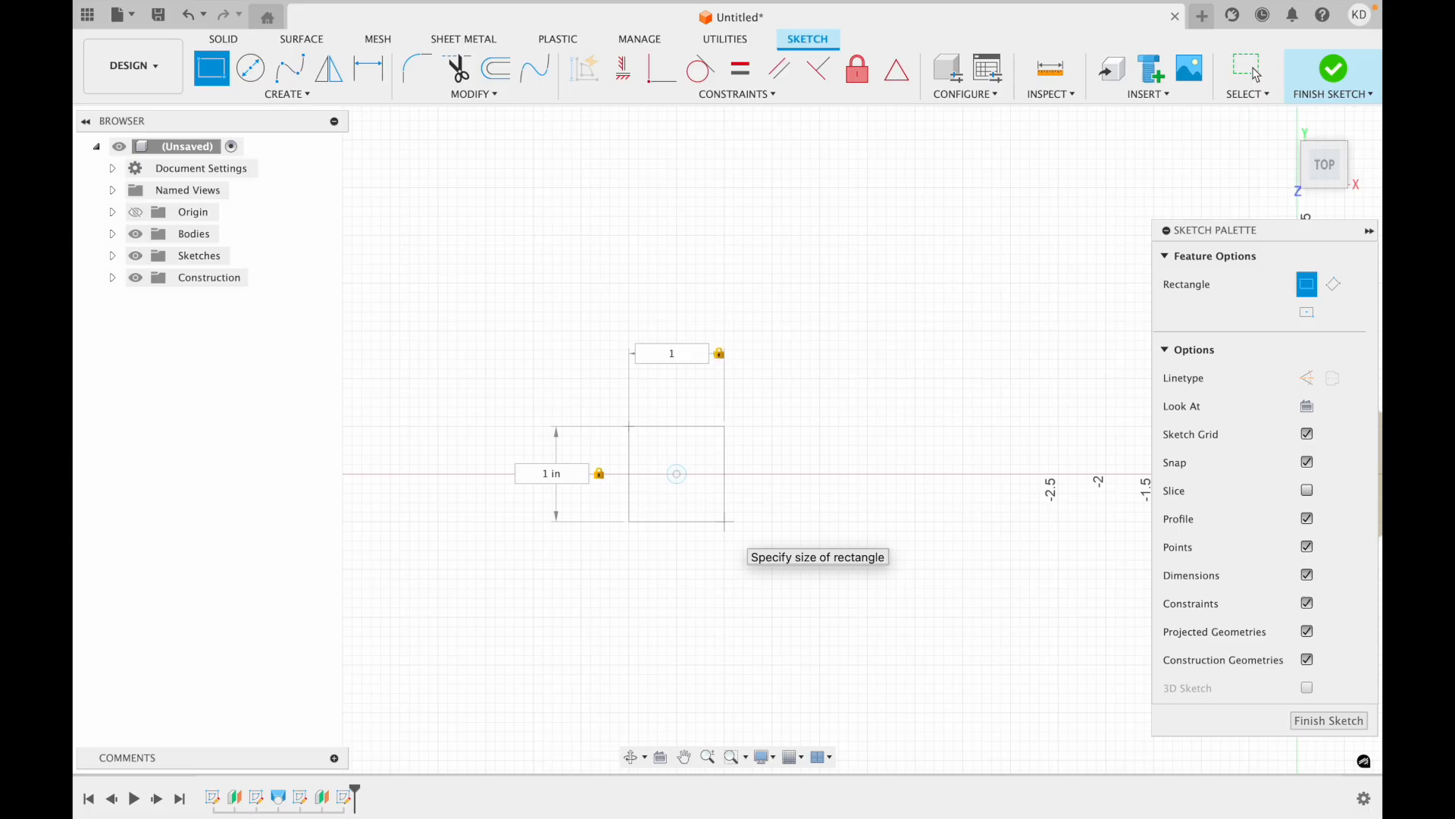
key("Return")
key("Escape")
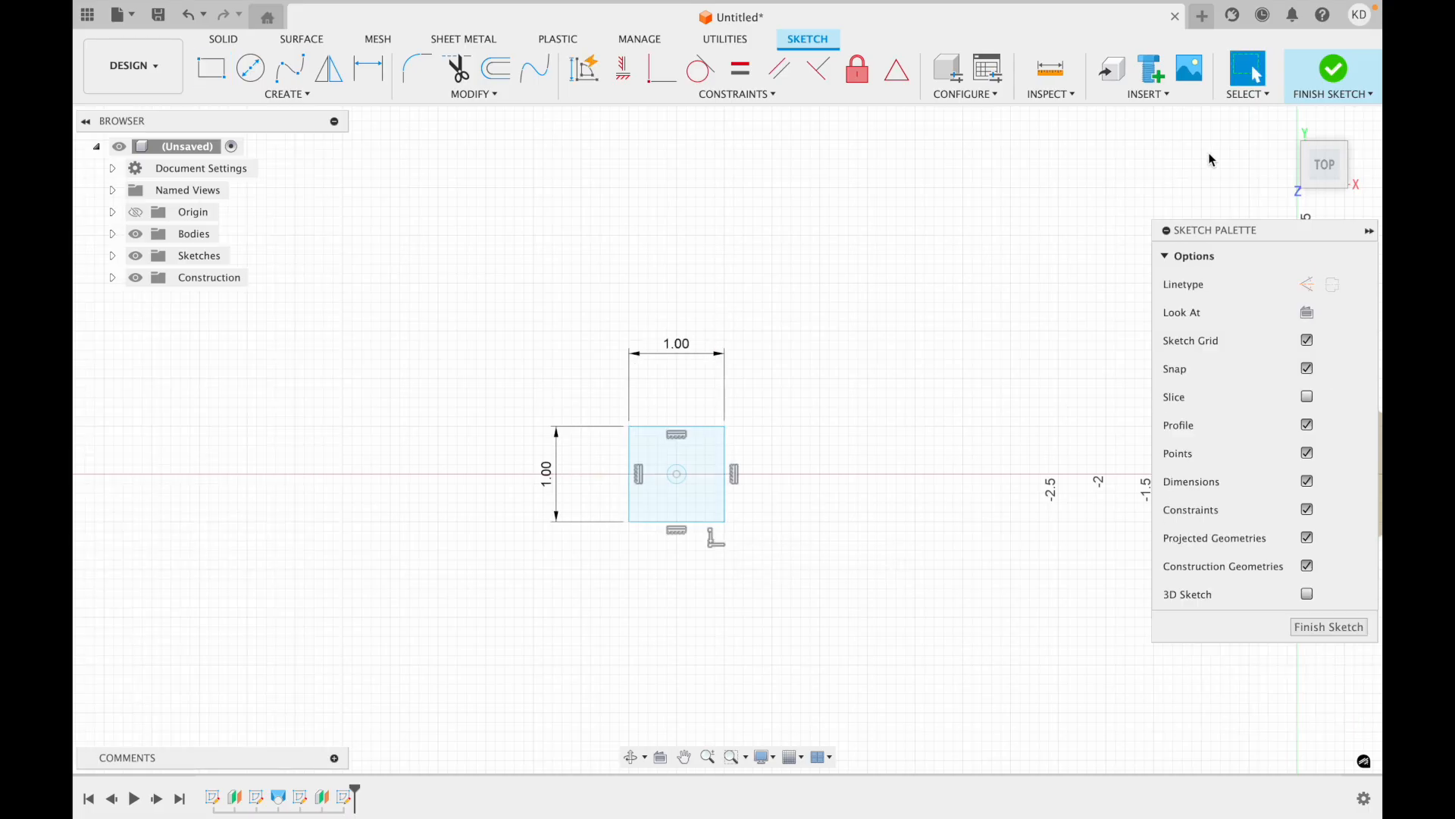
left_click(1333, 69)
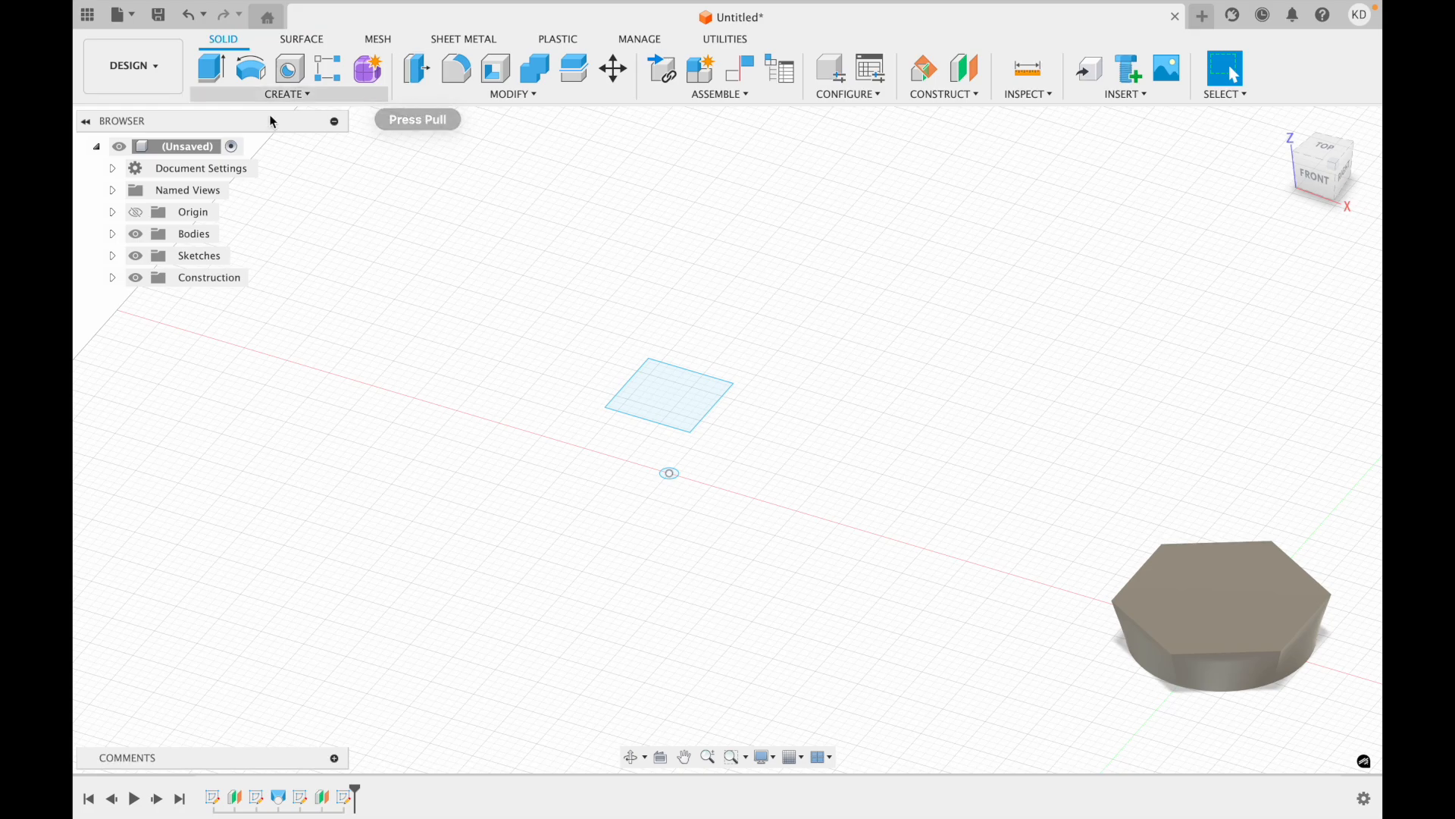
- Set up a Loft with the small circle's centre point as the first profile and a Sharp end condition
left_click(282, 94)
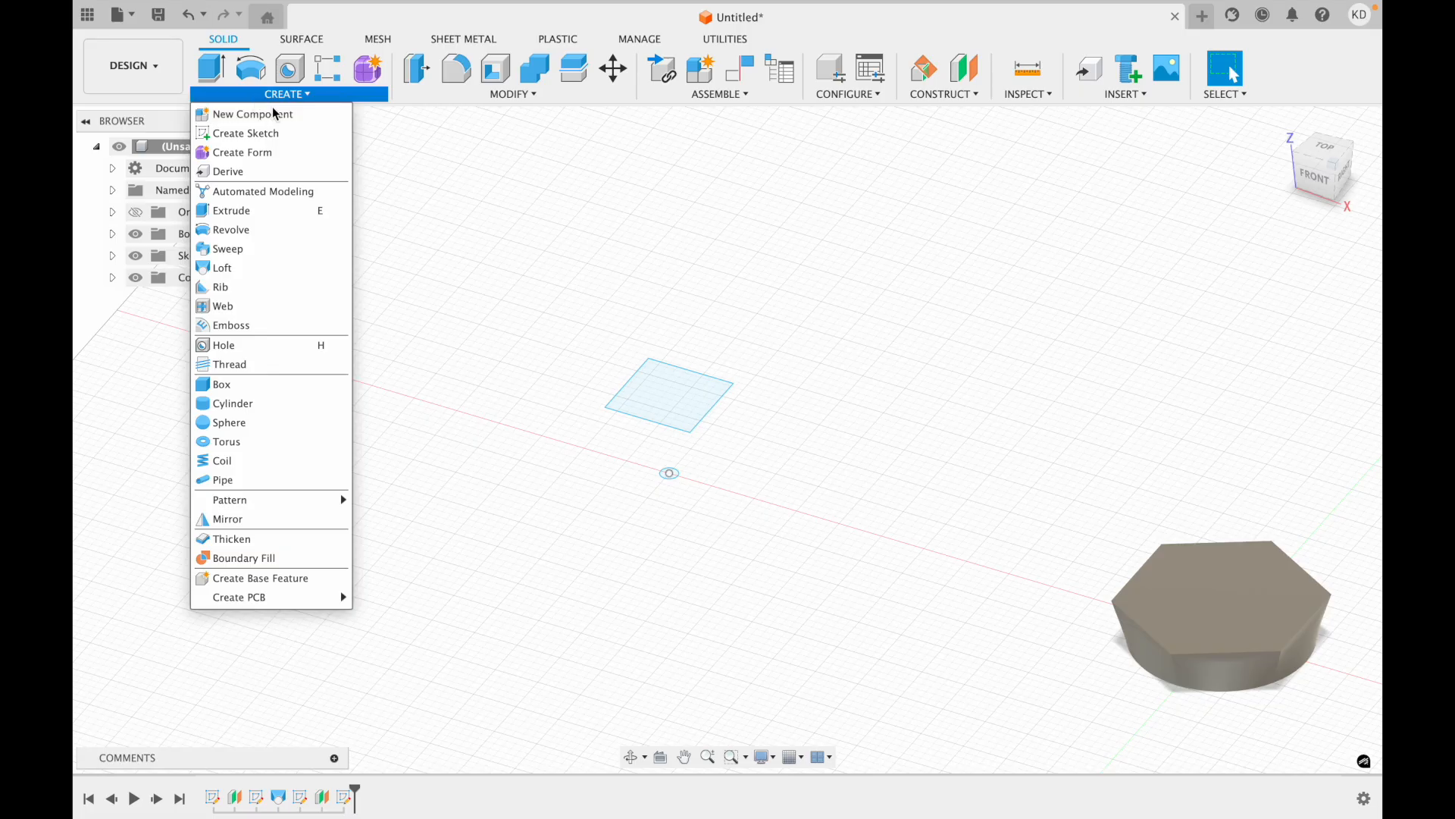
left_click(414, 312)
left_click(300, 96)
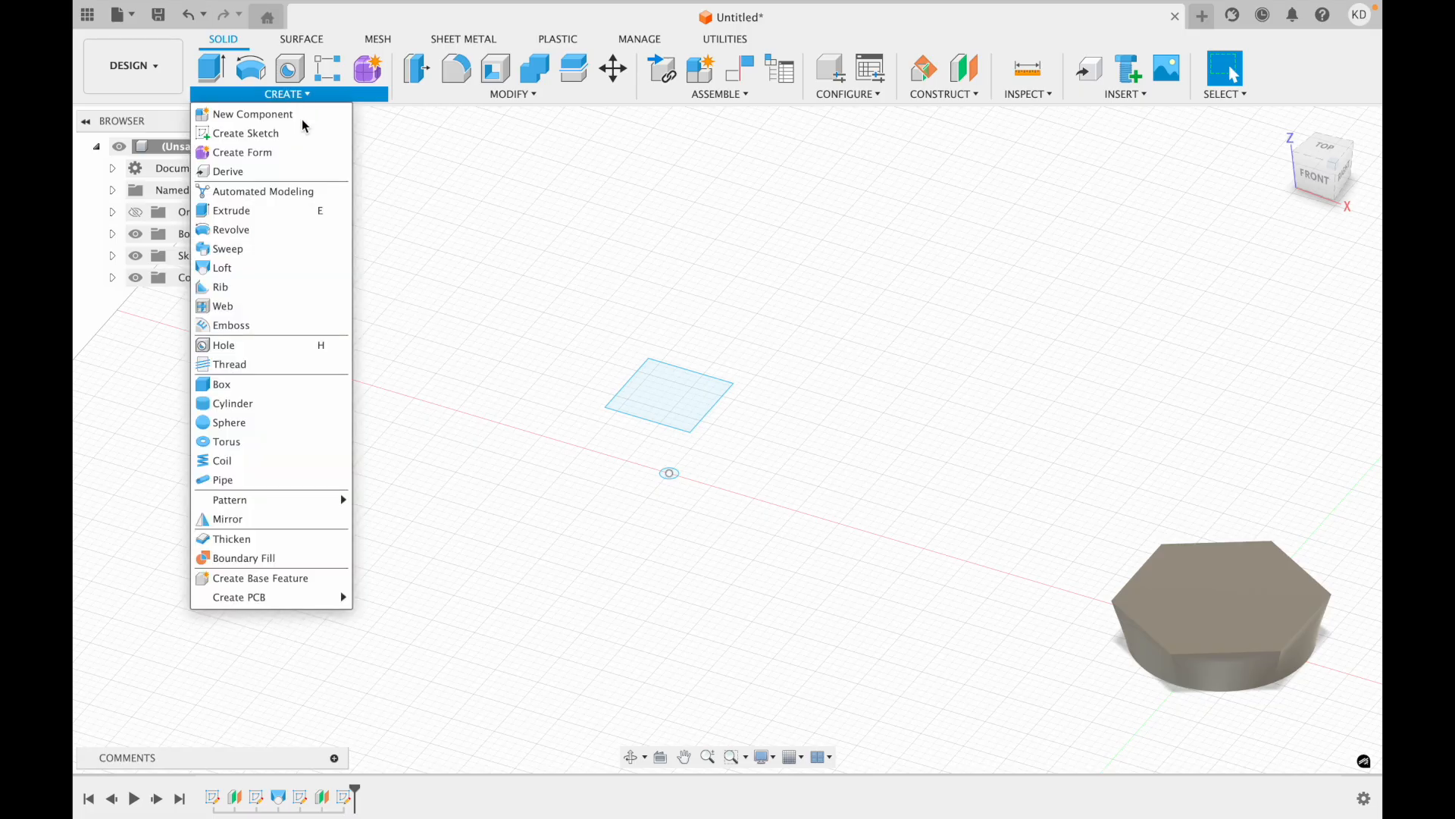
left_click(291, 270)
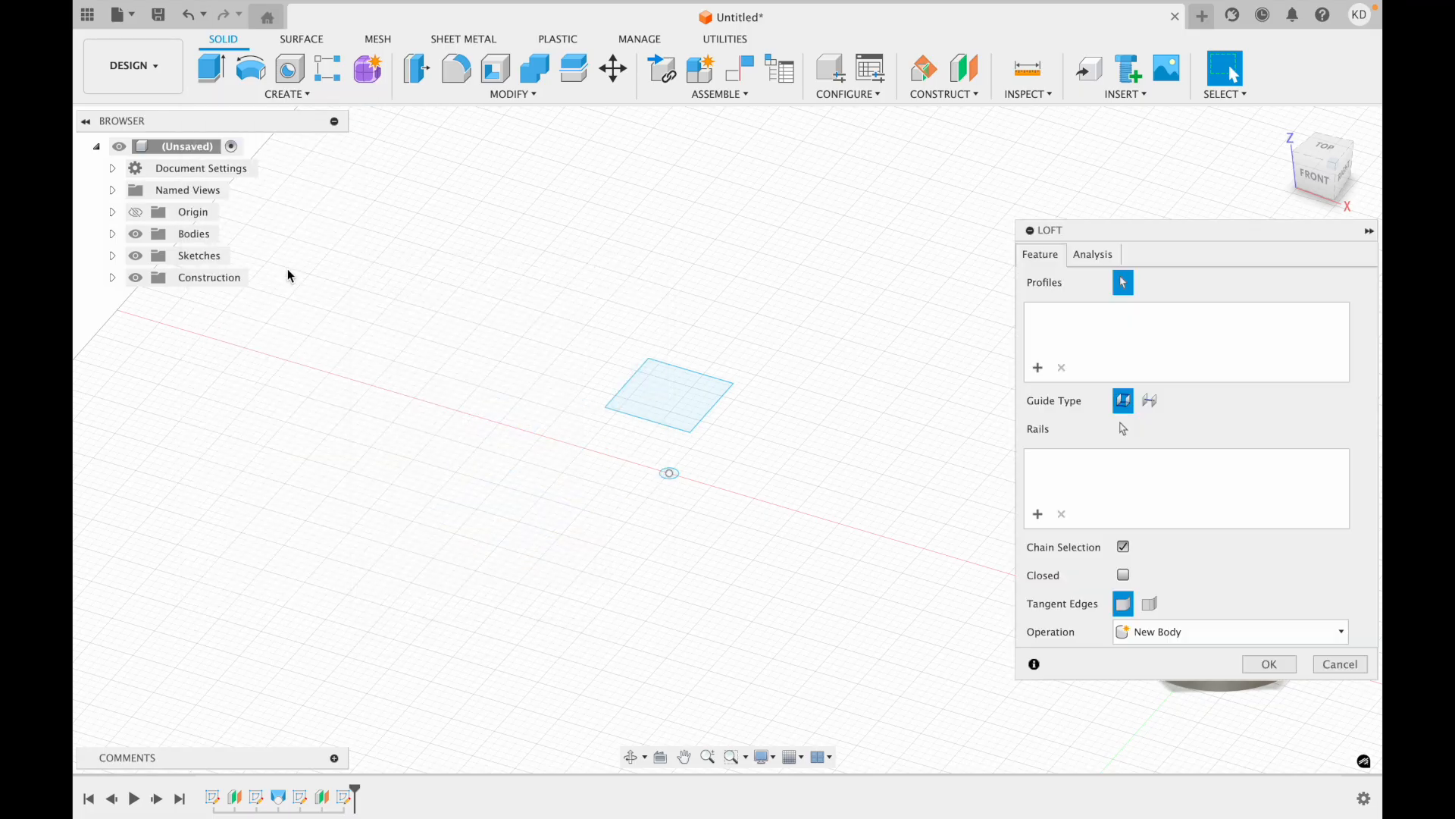
scroll(670, 470, "down", 1)
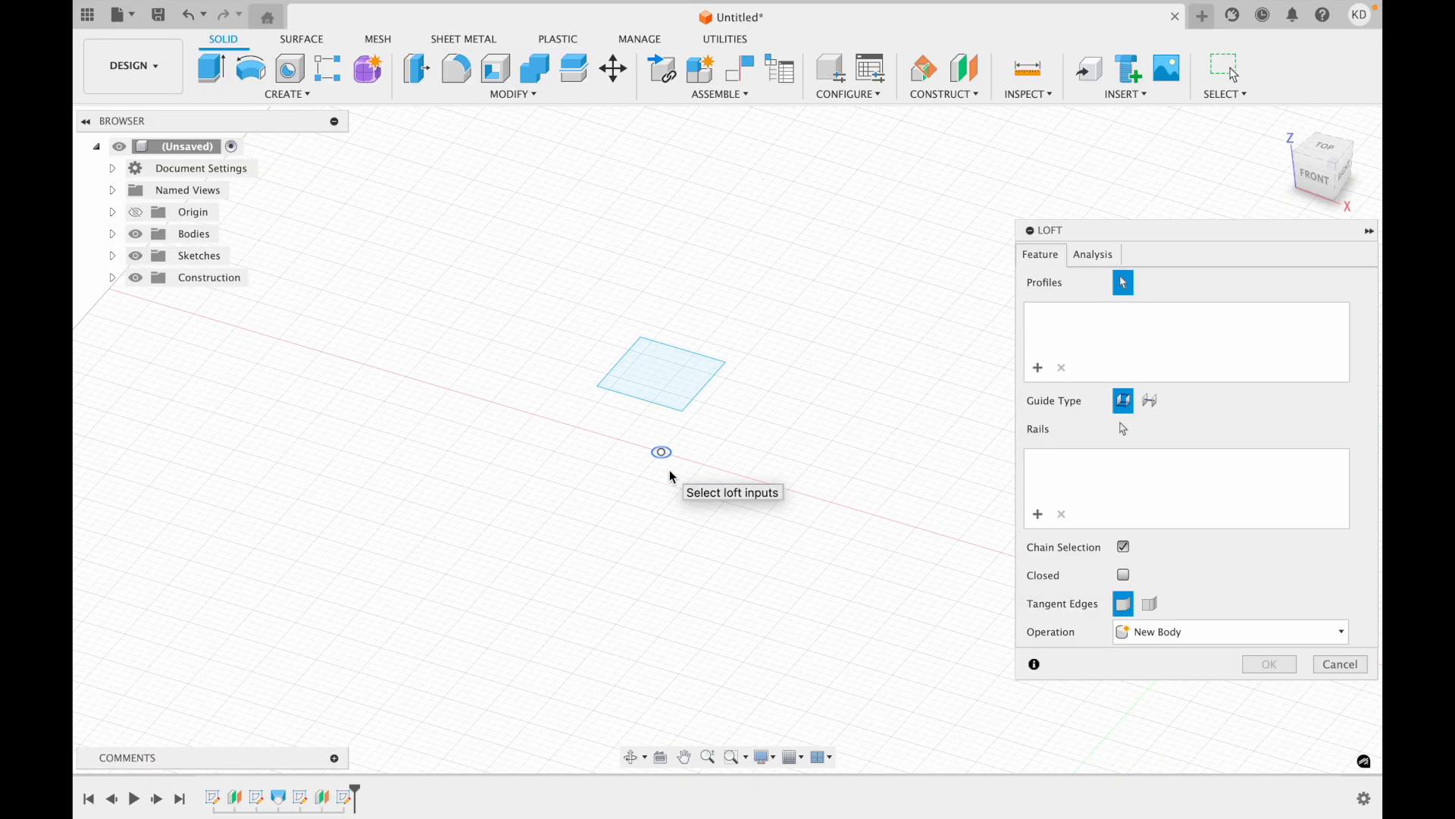
scroll(670, 470, "up", 3)
scroll(658, 576, "up", 1)
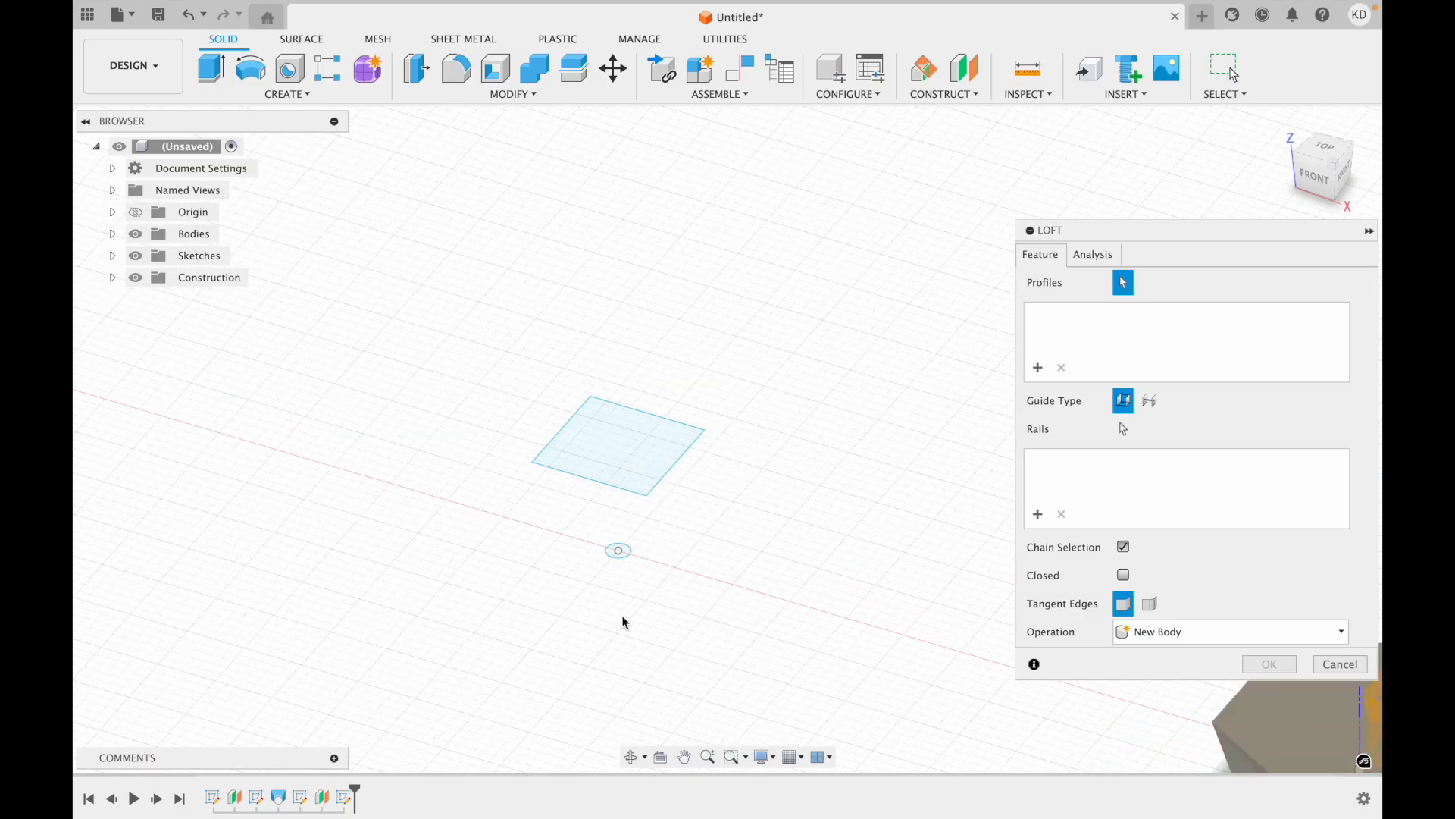
left_click(618, 552)
left_click(620, 548)
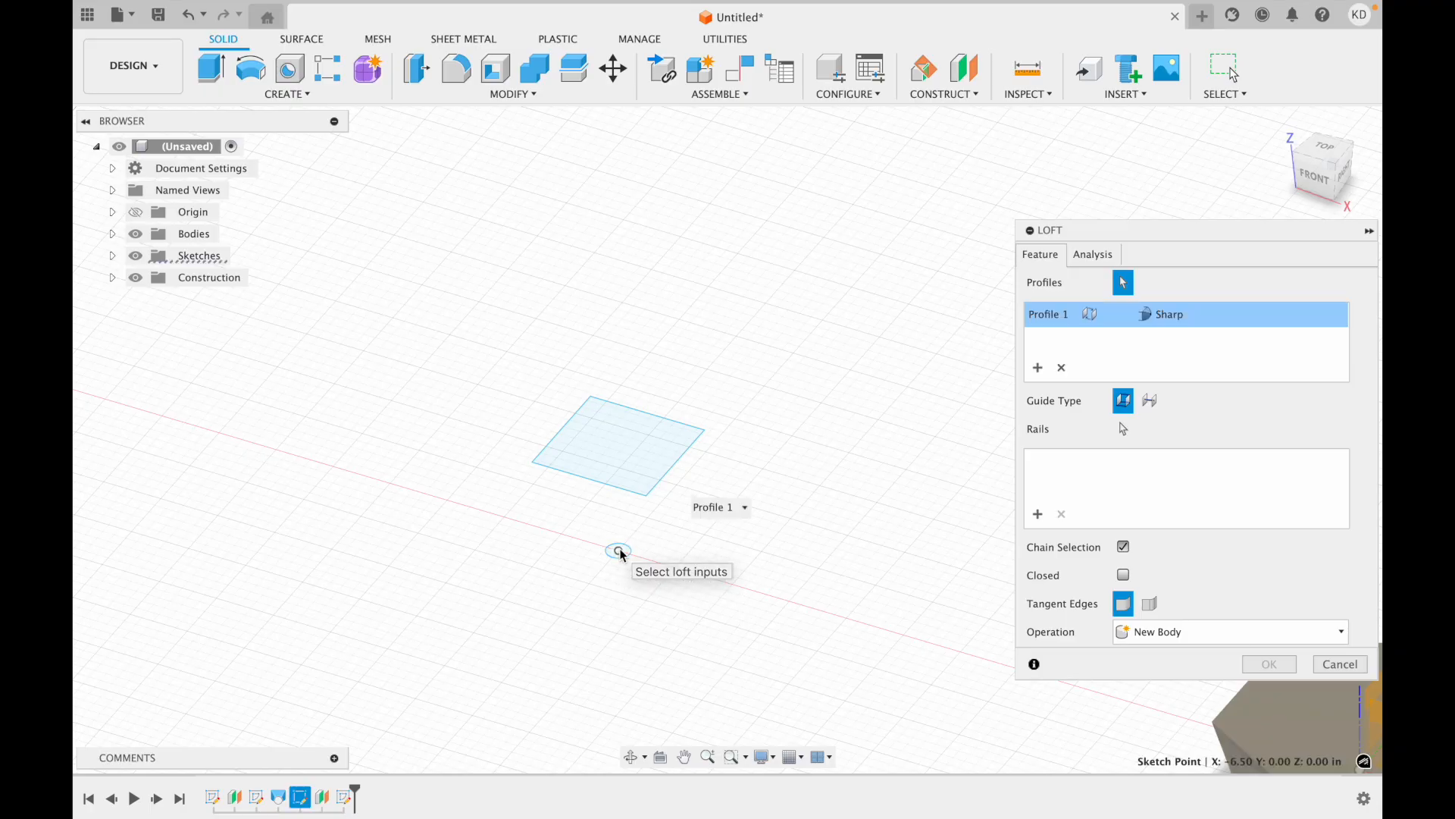
left_click(1181, 315)
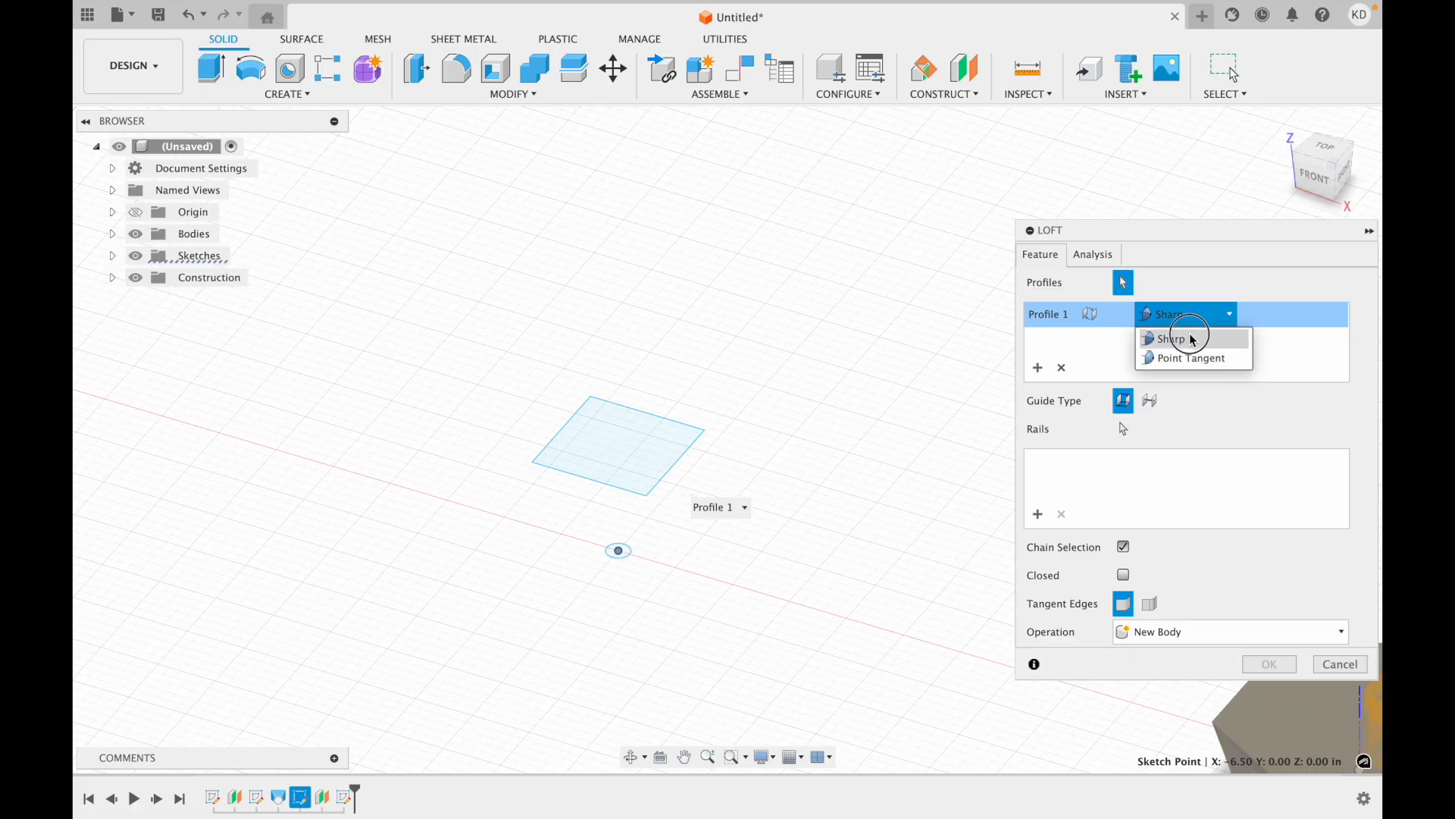
left_click(1182, 339)
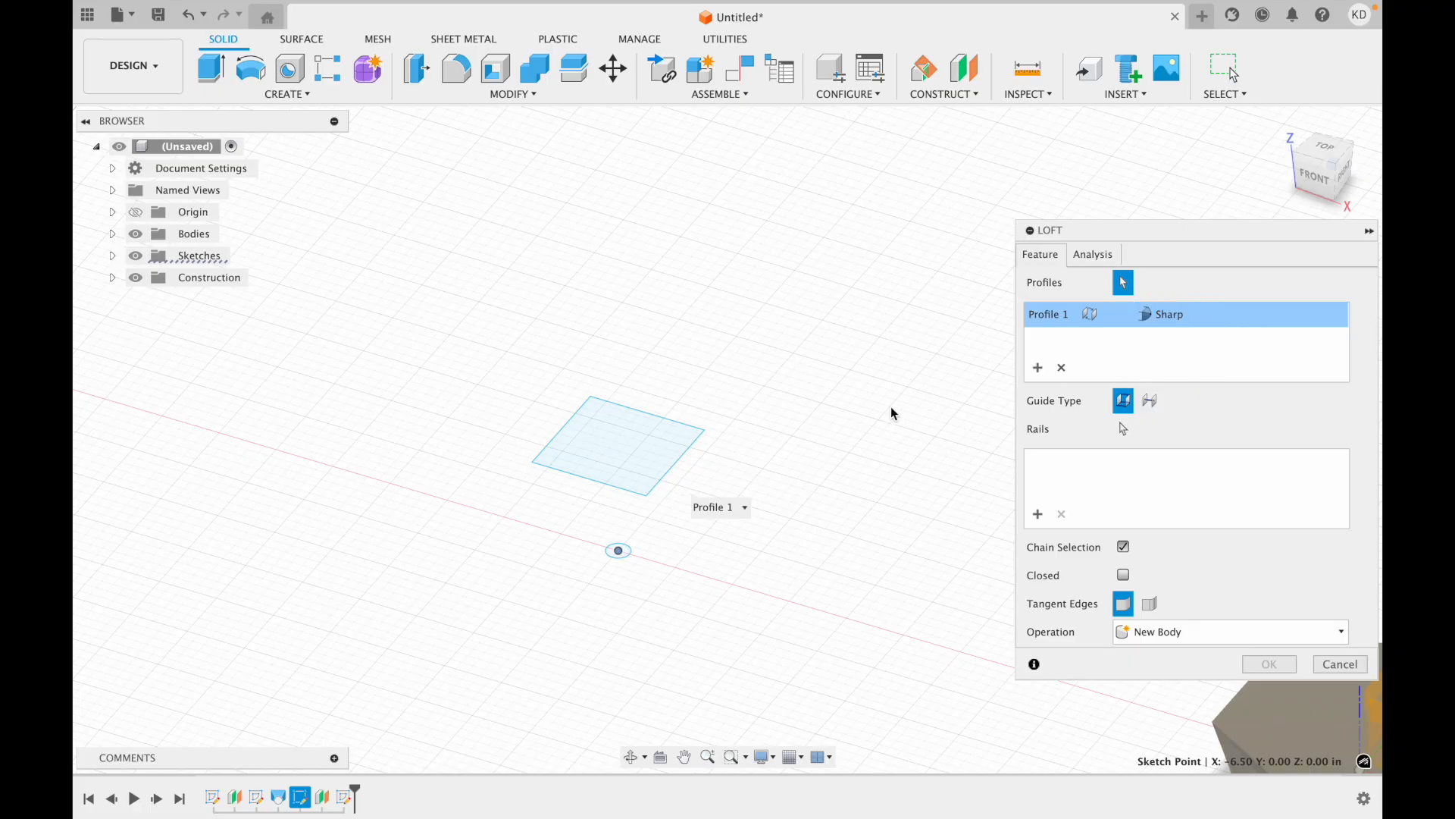
- Use the 1 in square as the second loft profile and create the inverted pyramid as a new body
left_click(584, 466)
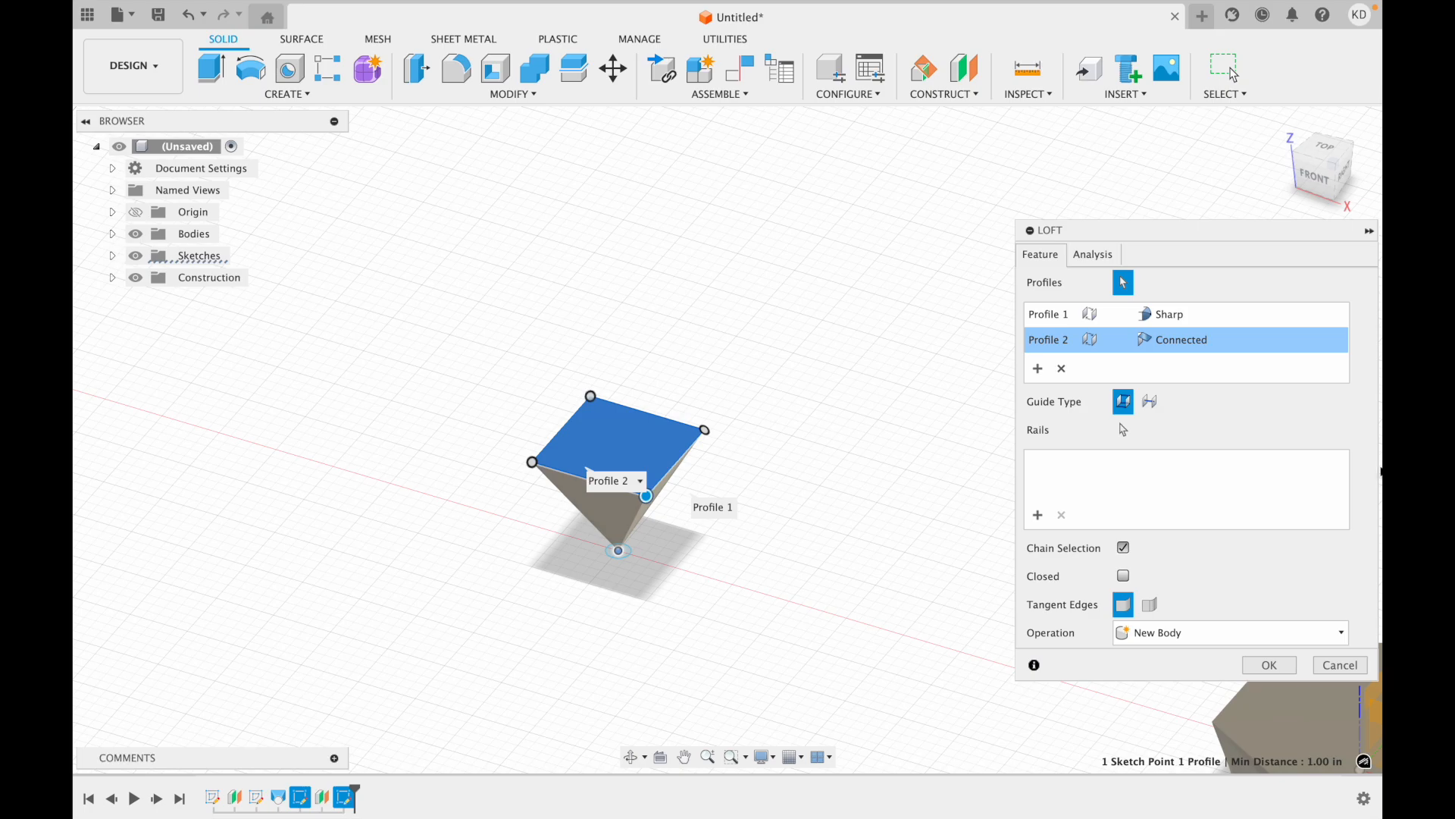
left_click(1261, 666)
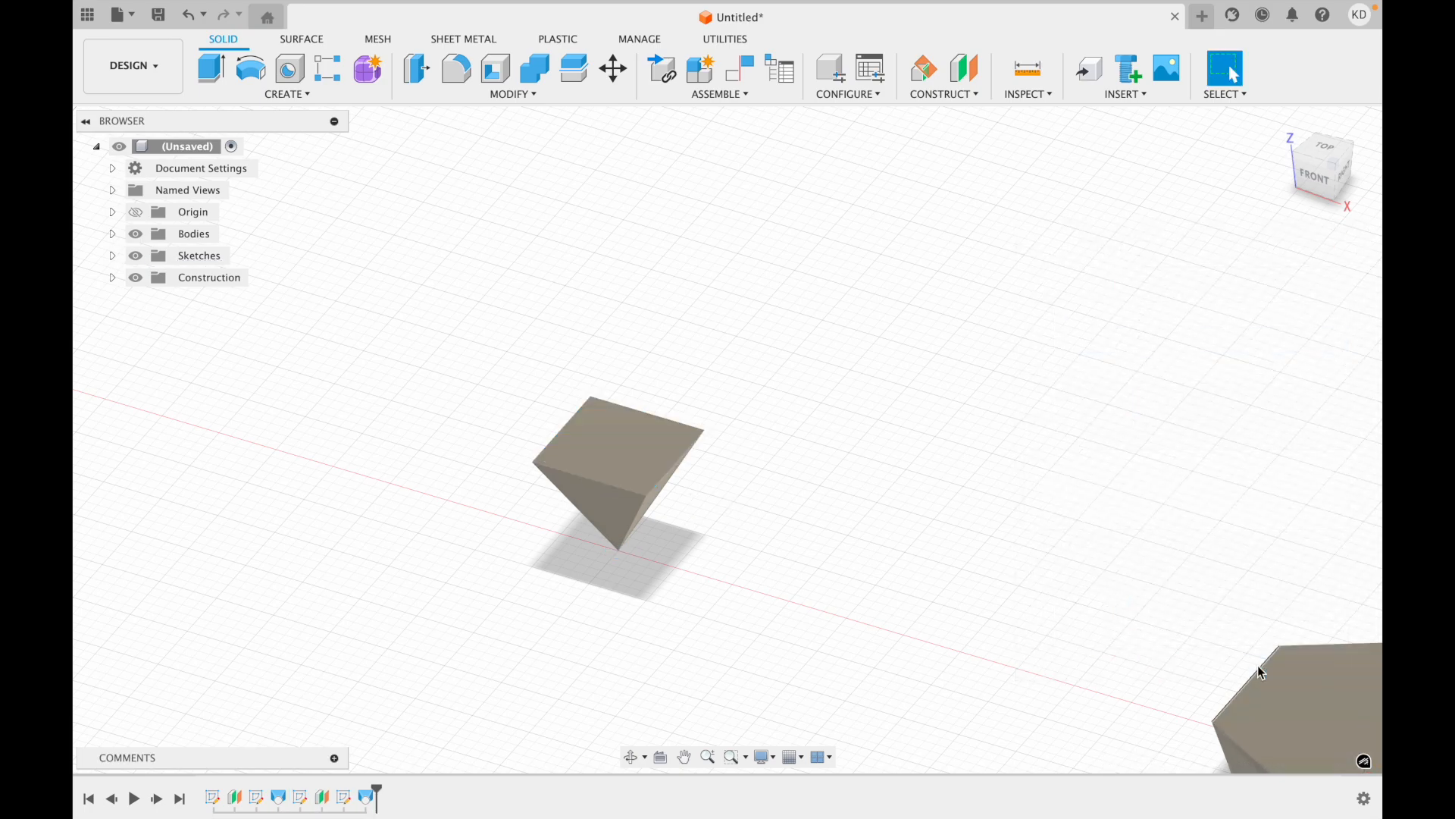
mouse_move(1320, 161)
left_mouse_down()
mouse_move(1319, 118)
mouse_move(1324, 137)
left_mouse_up()
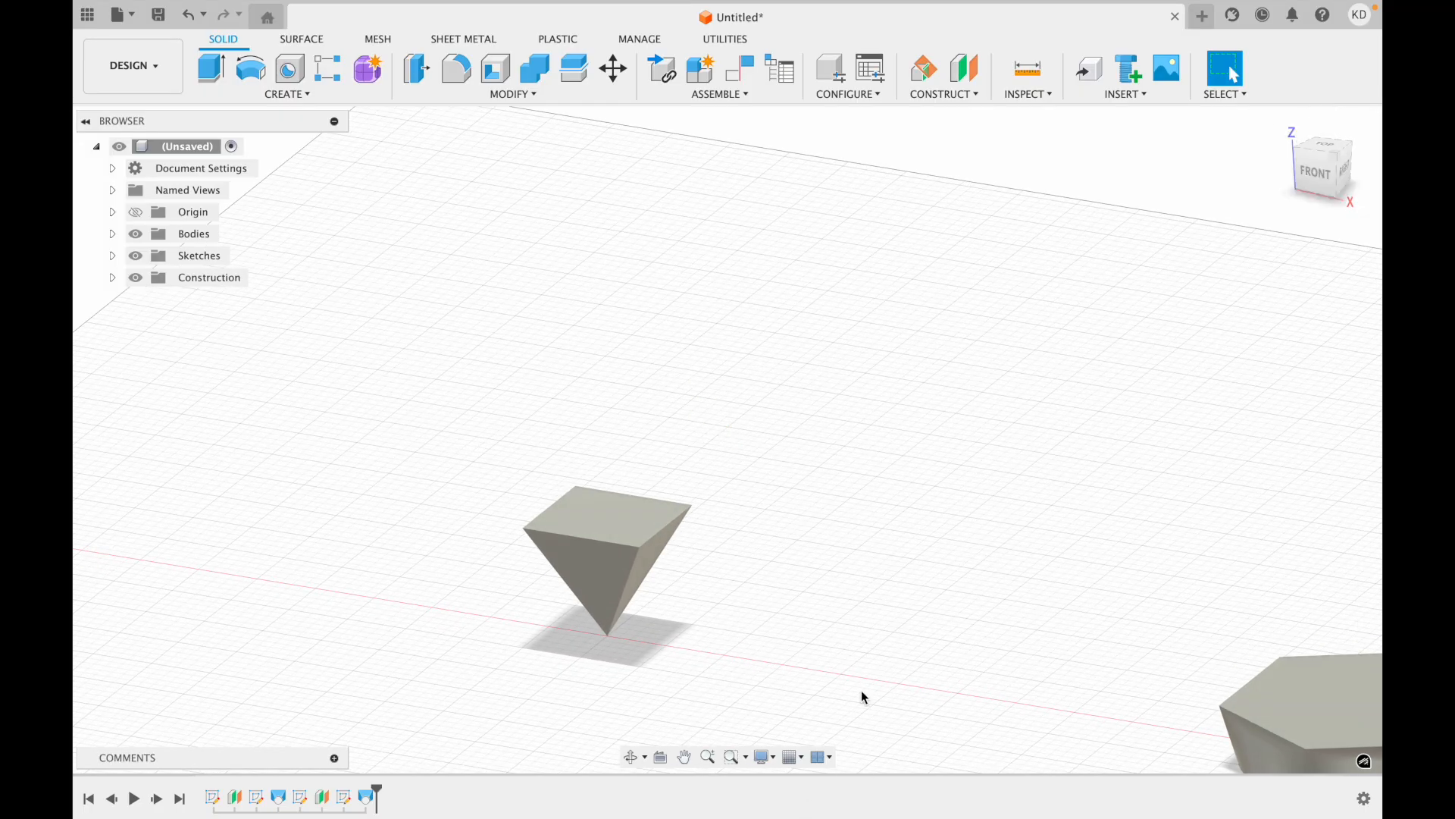
left_click(281, 94)
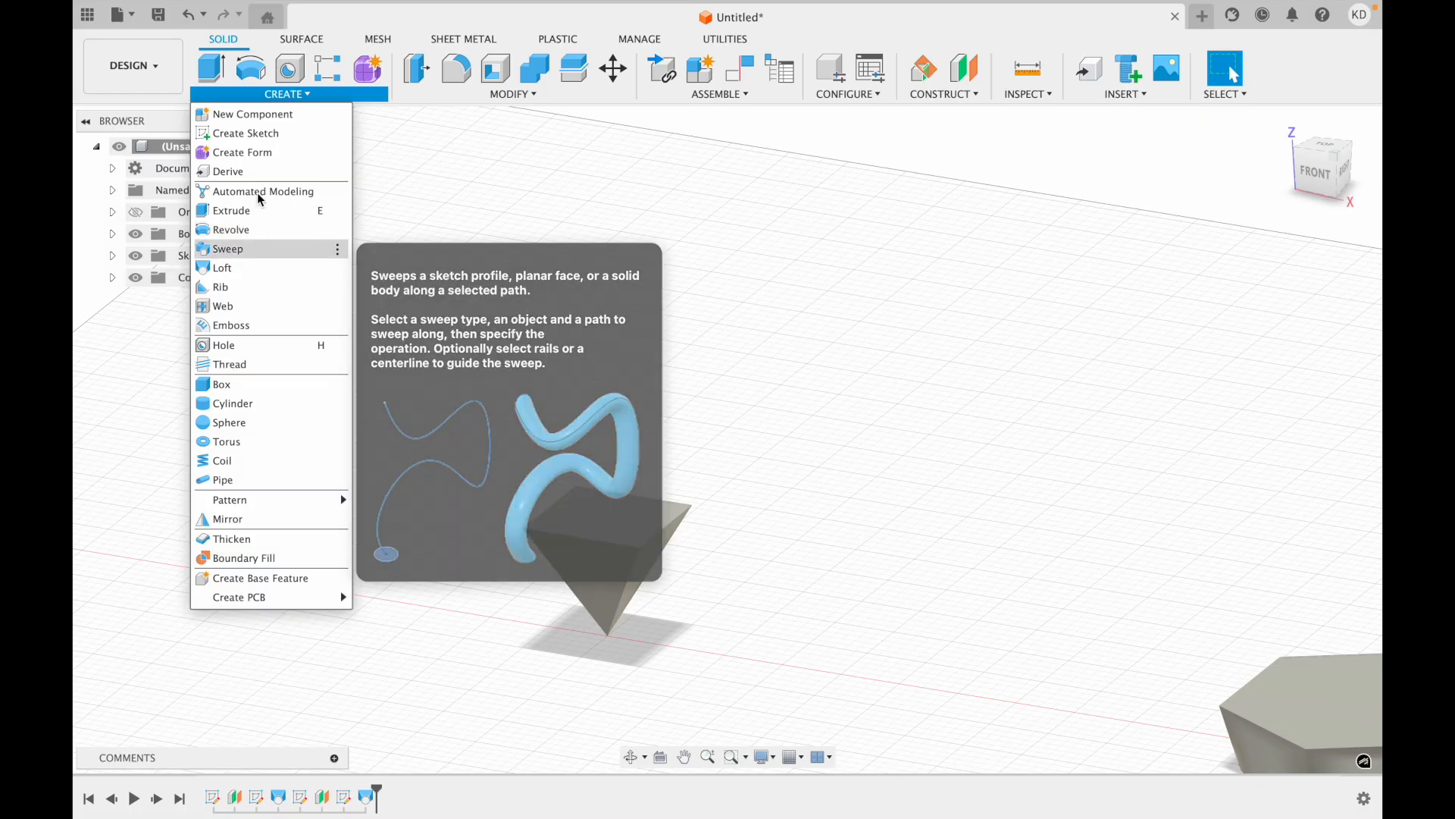
left_click(241, 133)
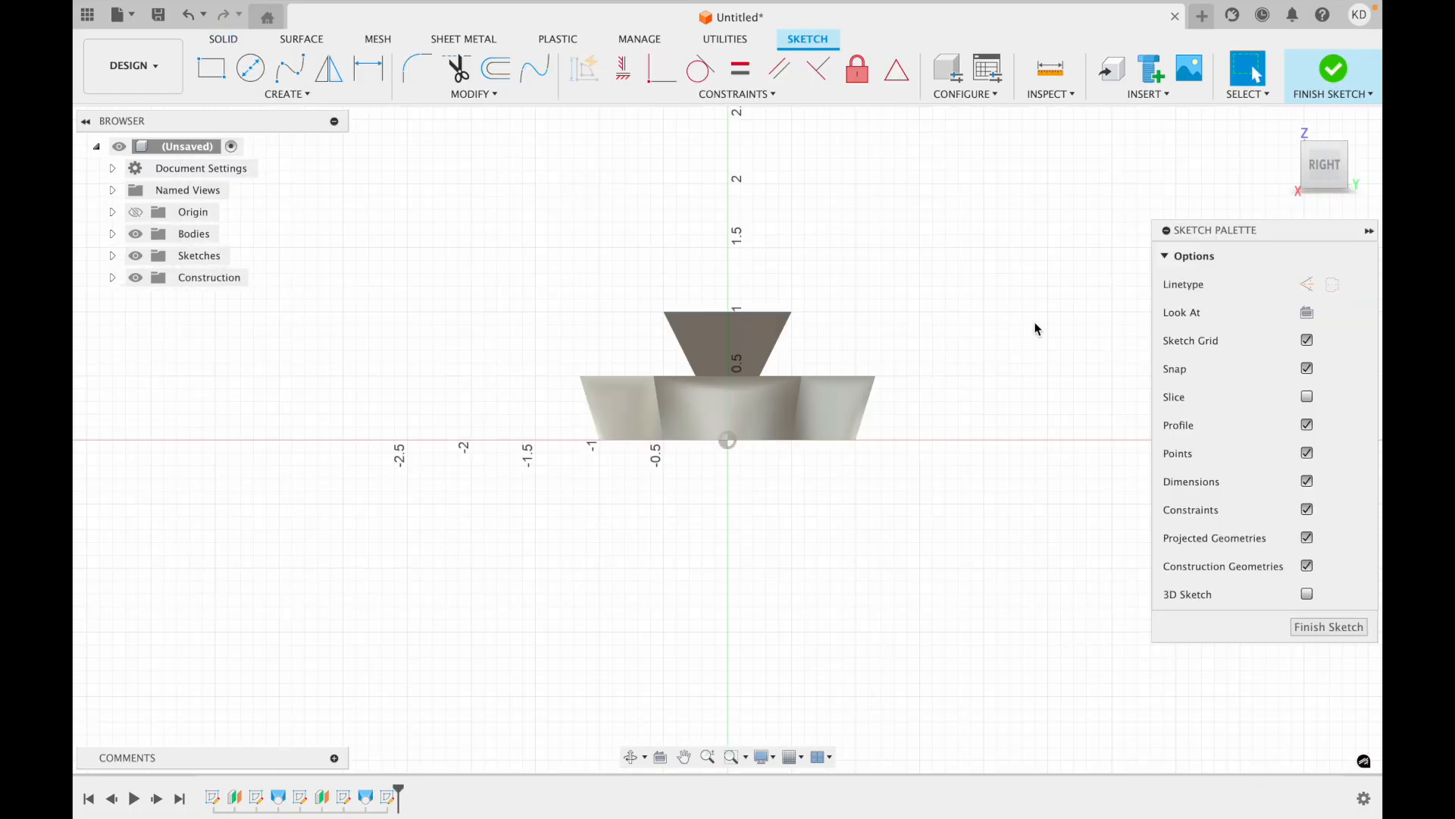
left_click(1333, 69)
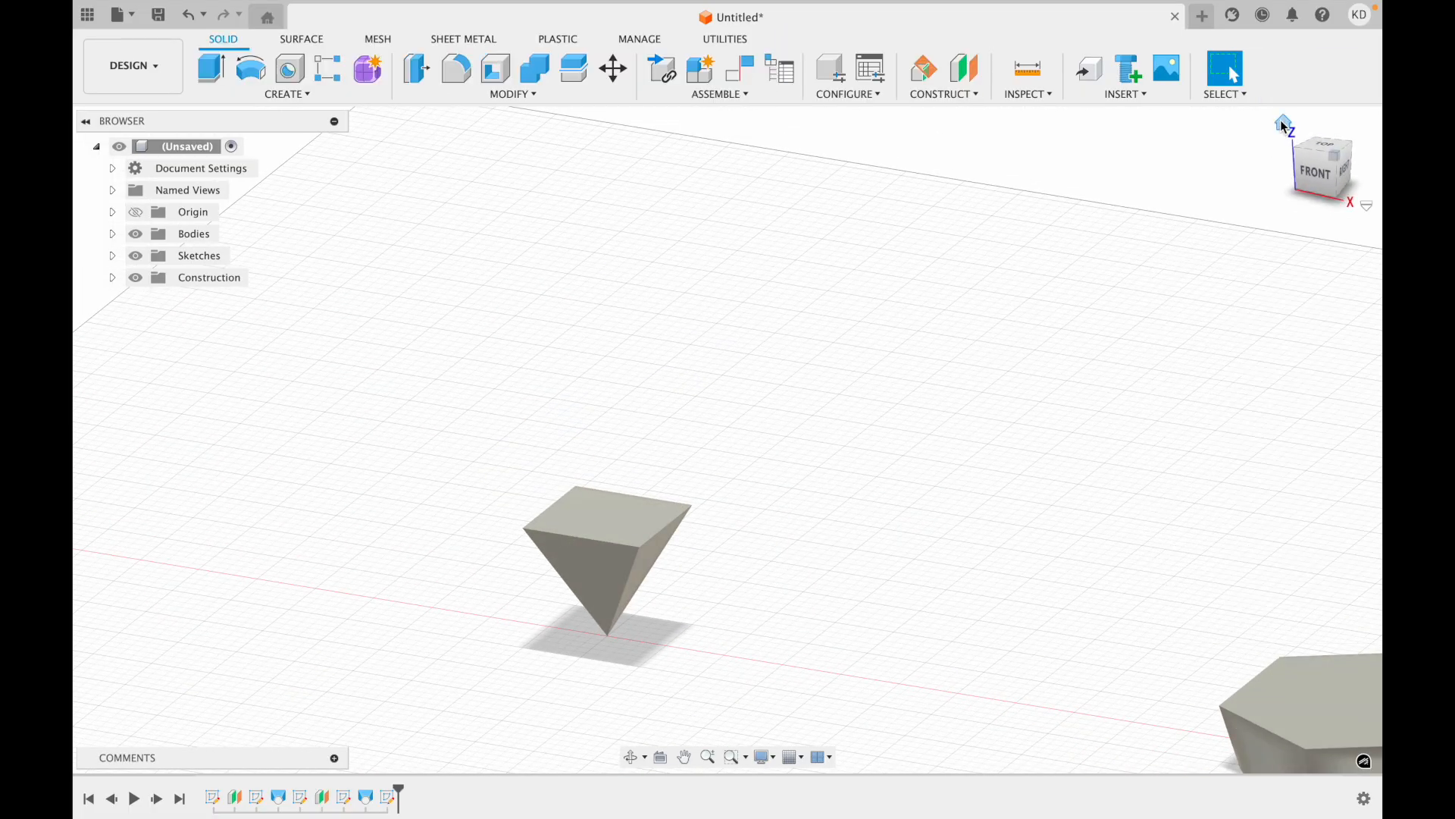
- Start a new sketch on the horizontal XY plane, with the empty area between the pyramid and the hexagonal body in view
left_click(1291, 127)
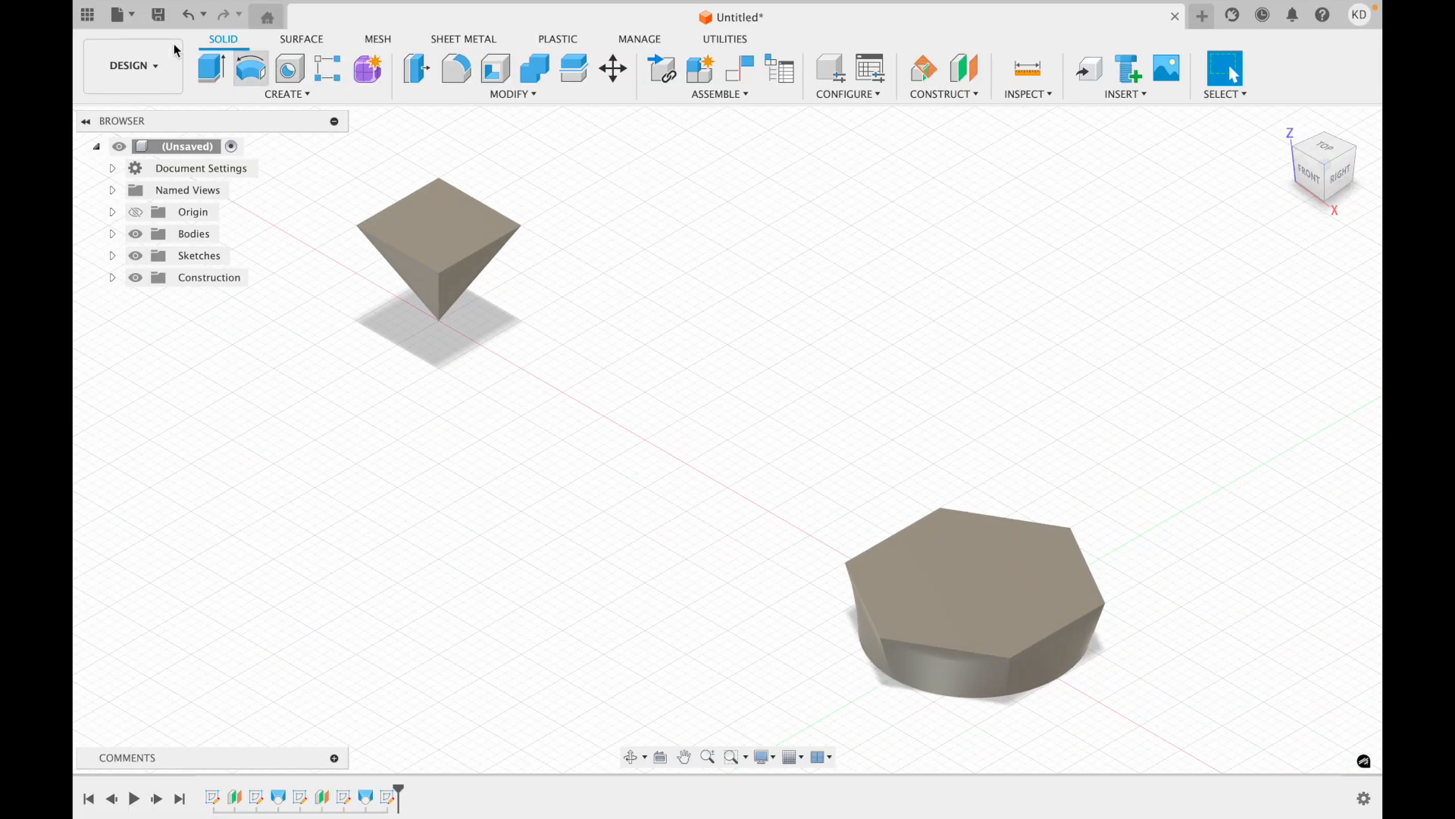
left_click(238, 92)
left_click(250, 134)
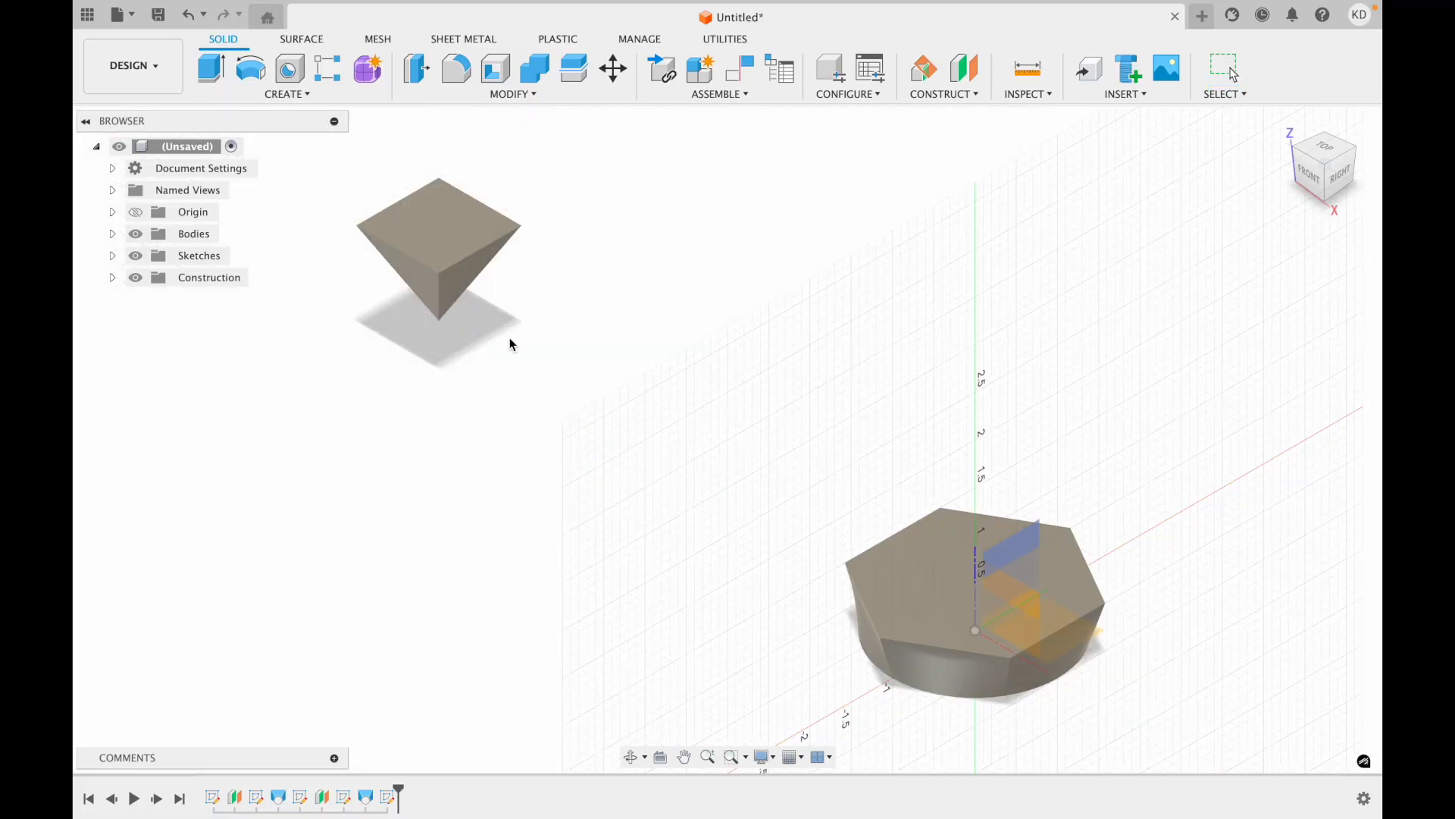
left_click(1074, 646)
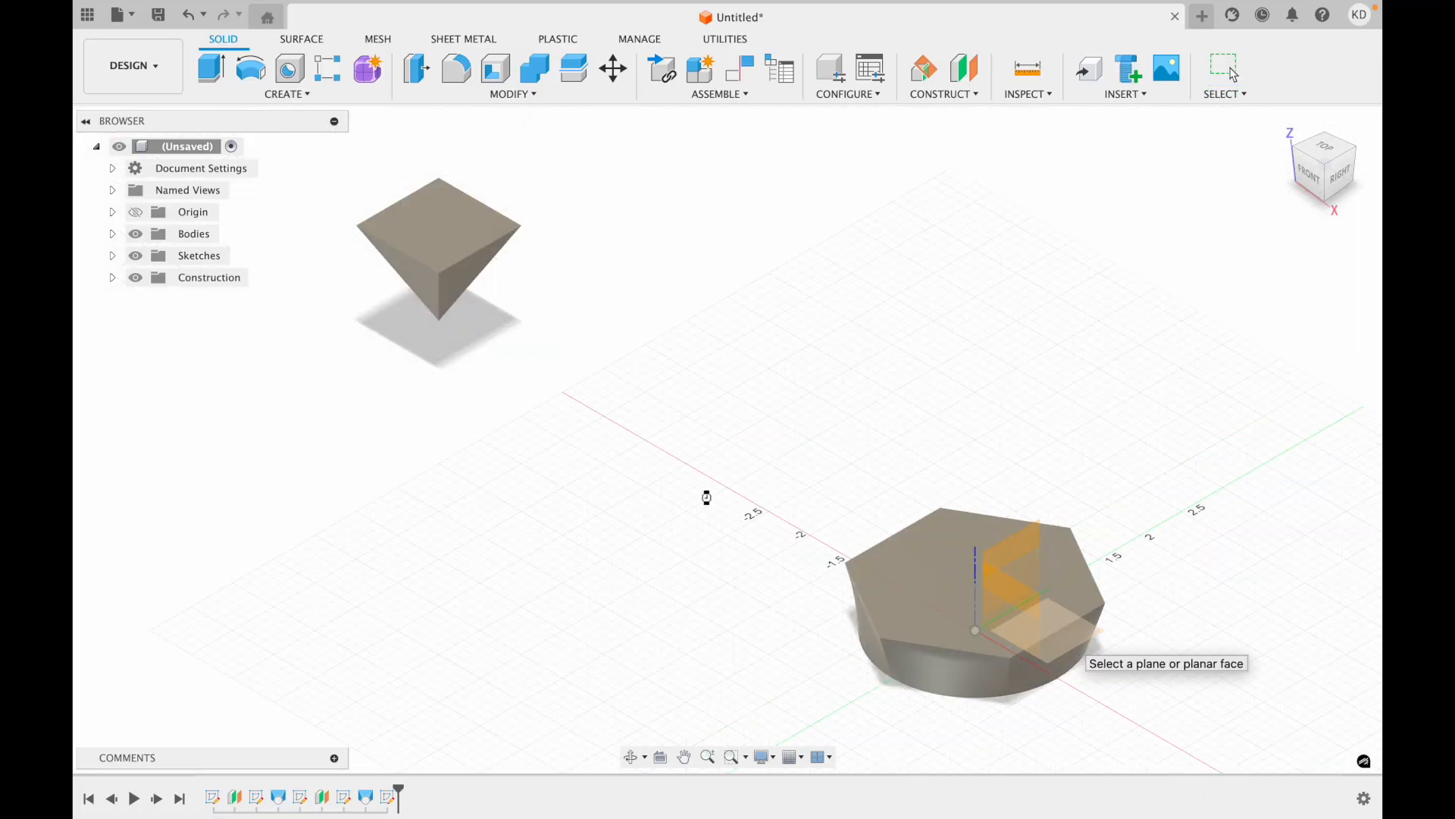
left_click(685, 757)
left_click_drag(573, 445, 749, 467)
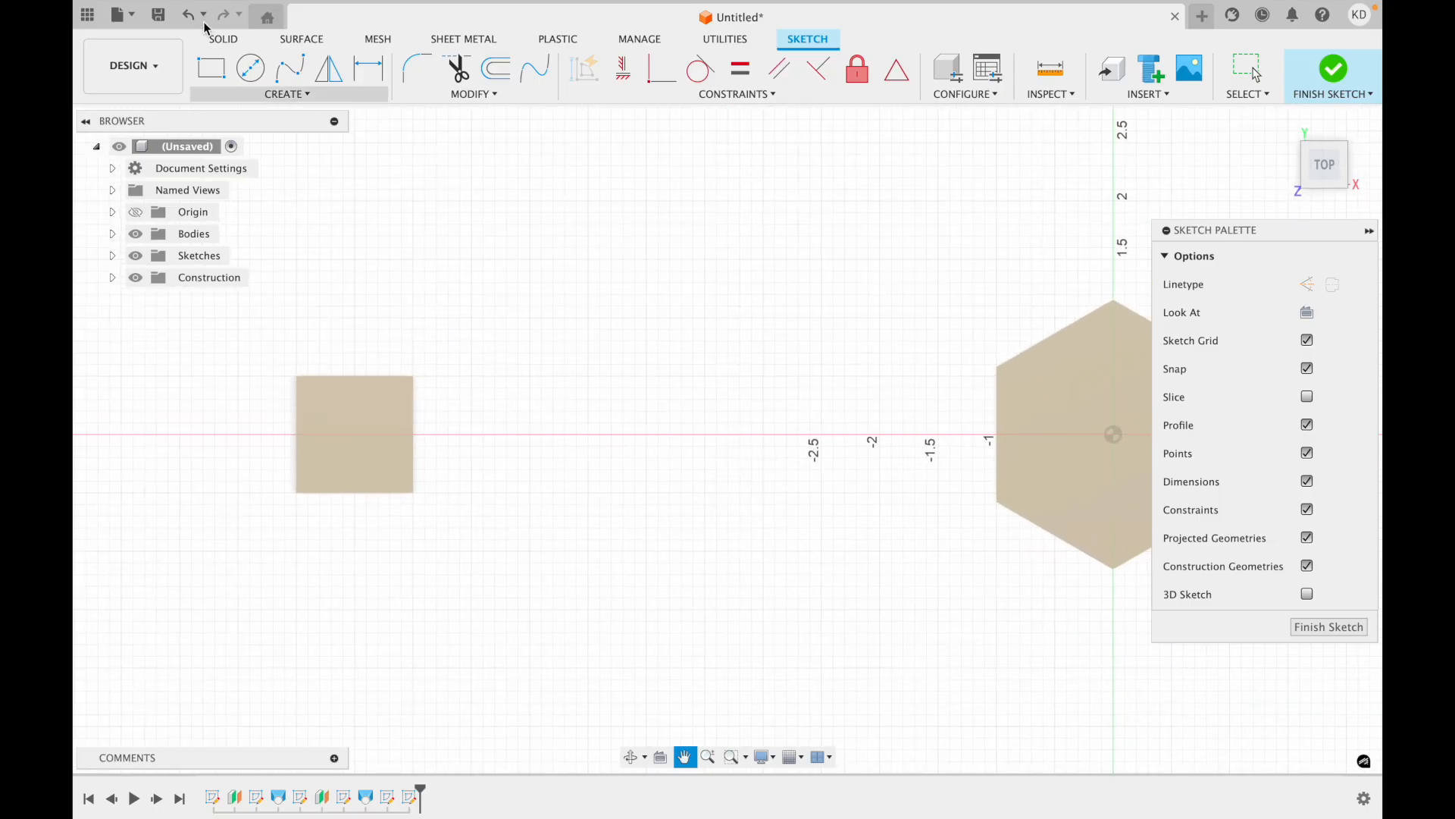
- Sketch a 1.5 in by 1.5 in two-point rectangle between the pyramid and the hexagonal body, and finish the sketch
left_click(211, 73)
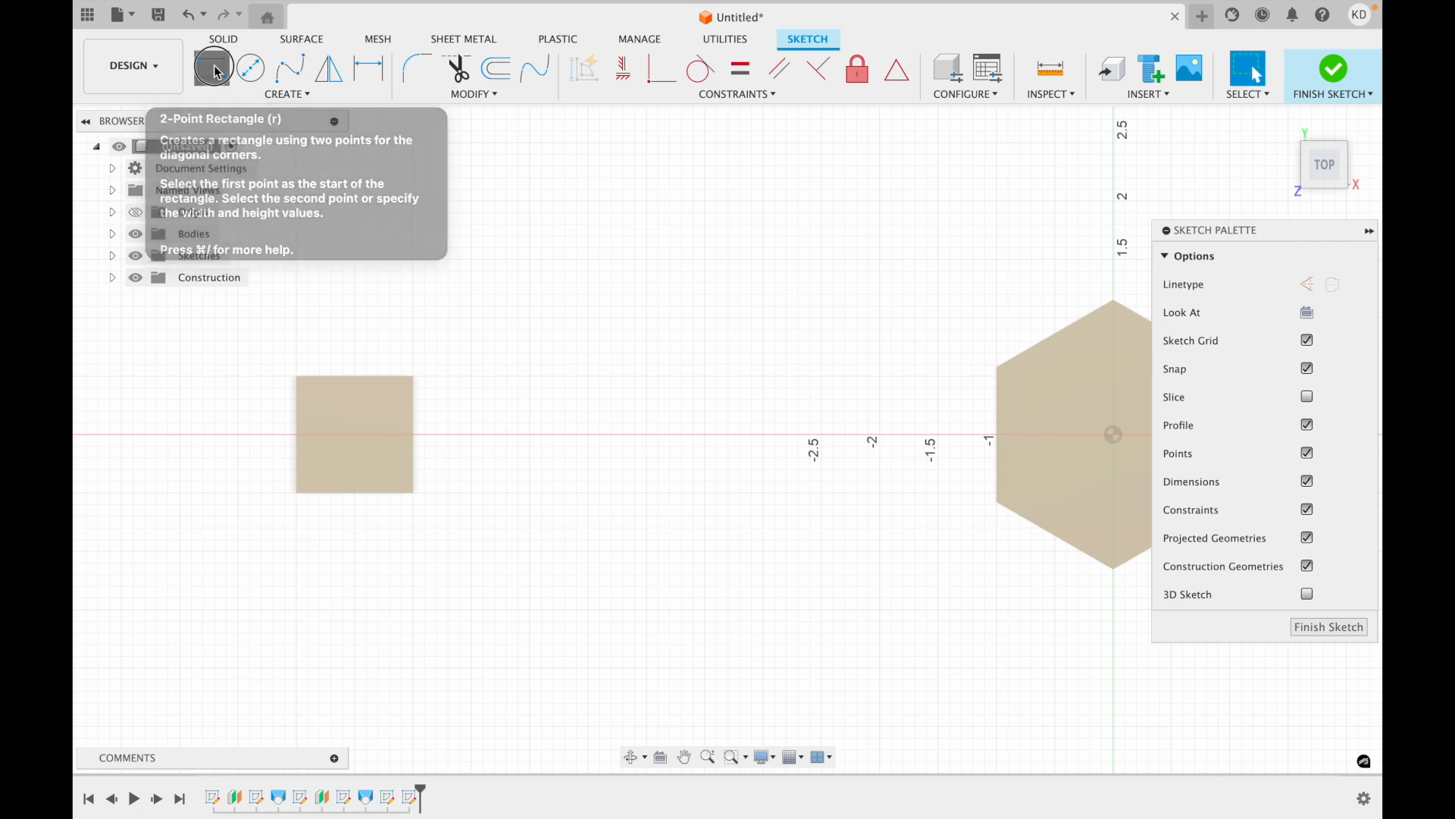
left_click(530, 376)
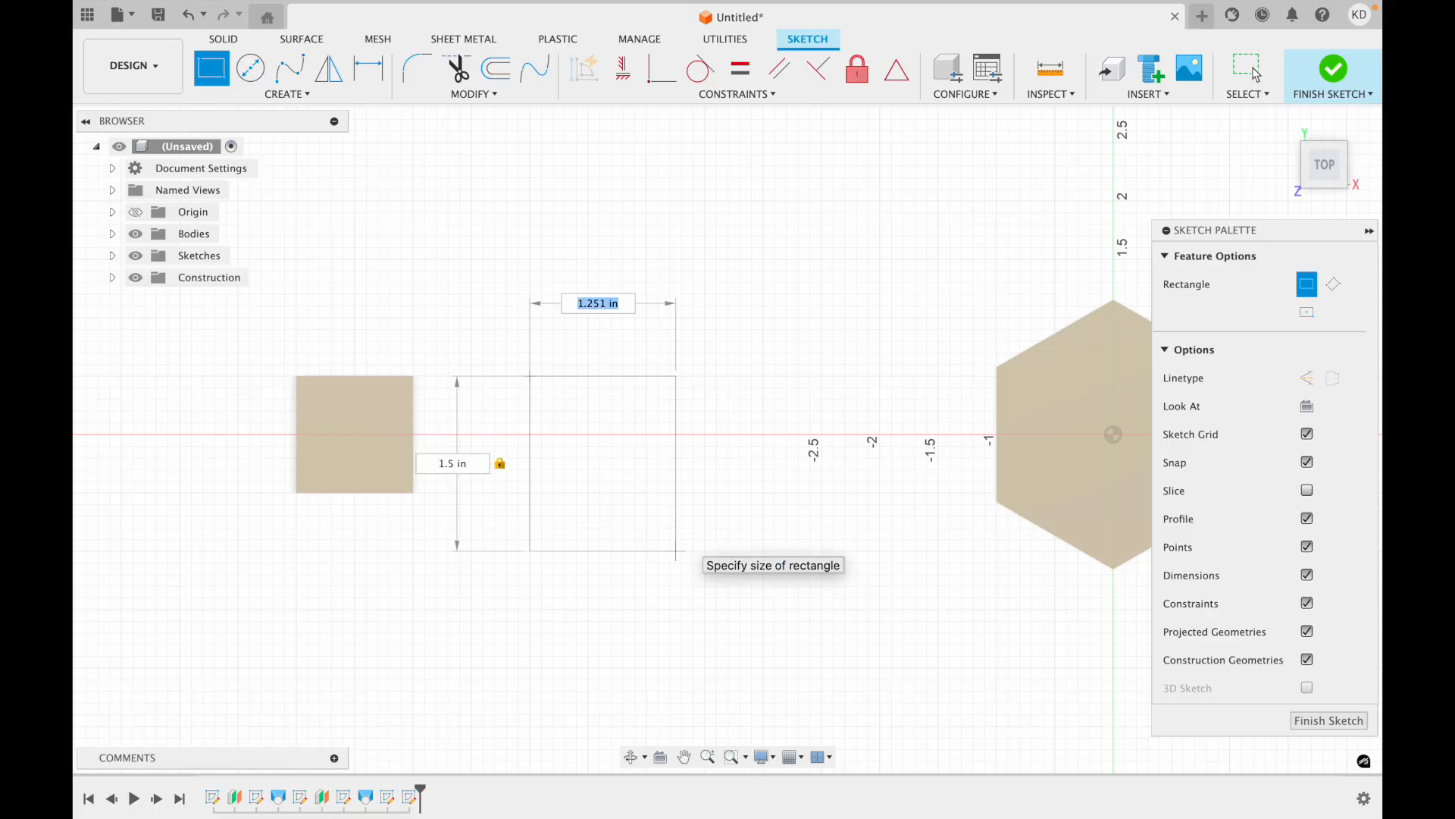
key("Tab")
key("Return")
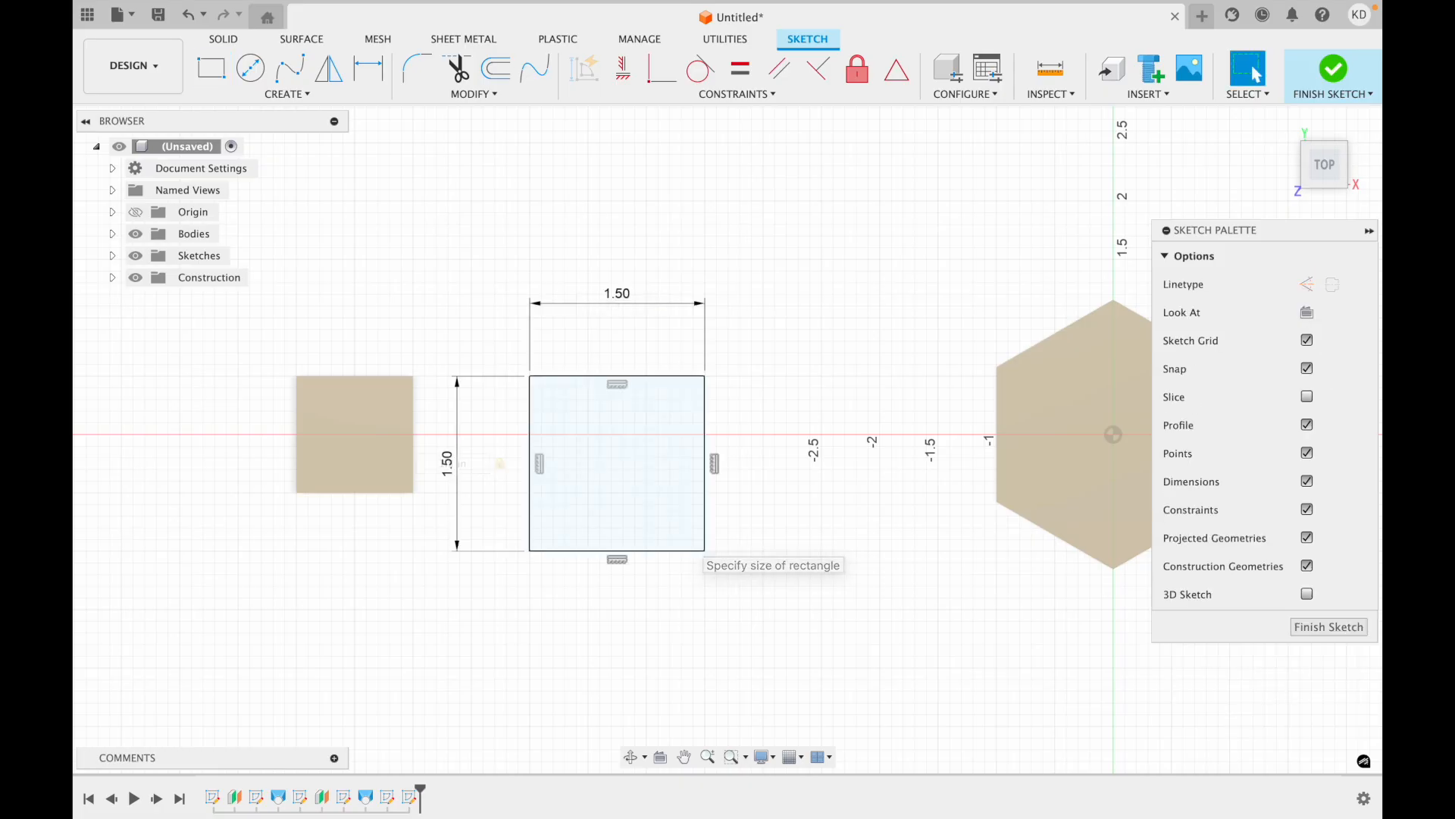
left_click(1336, 80)
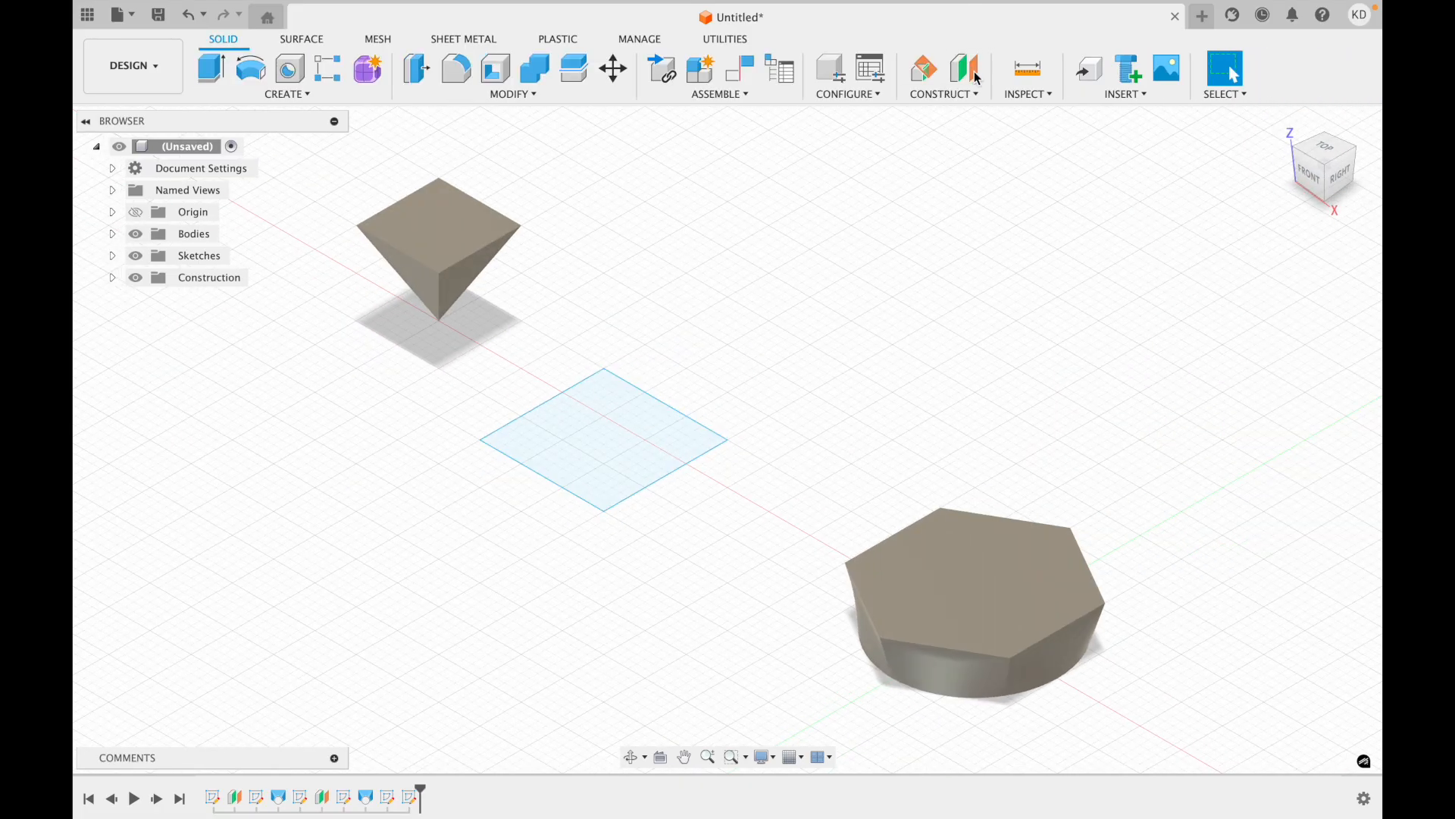
- Create a construction plane offset 1.5 in above the 1.5 in square profile
left_click(970, 76)
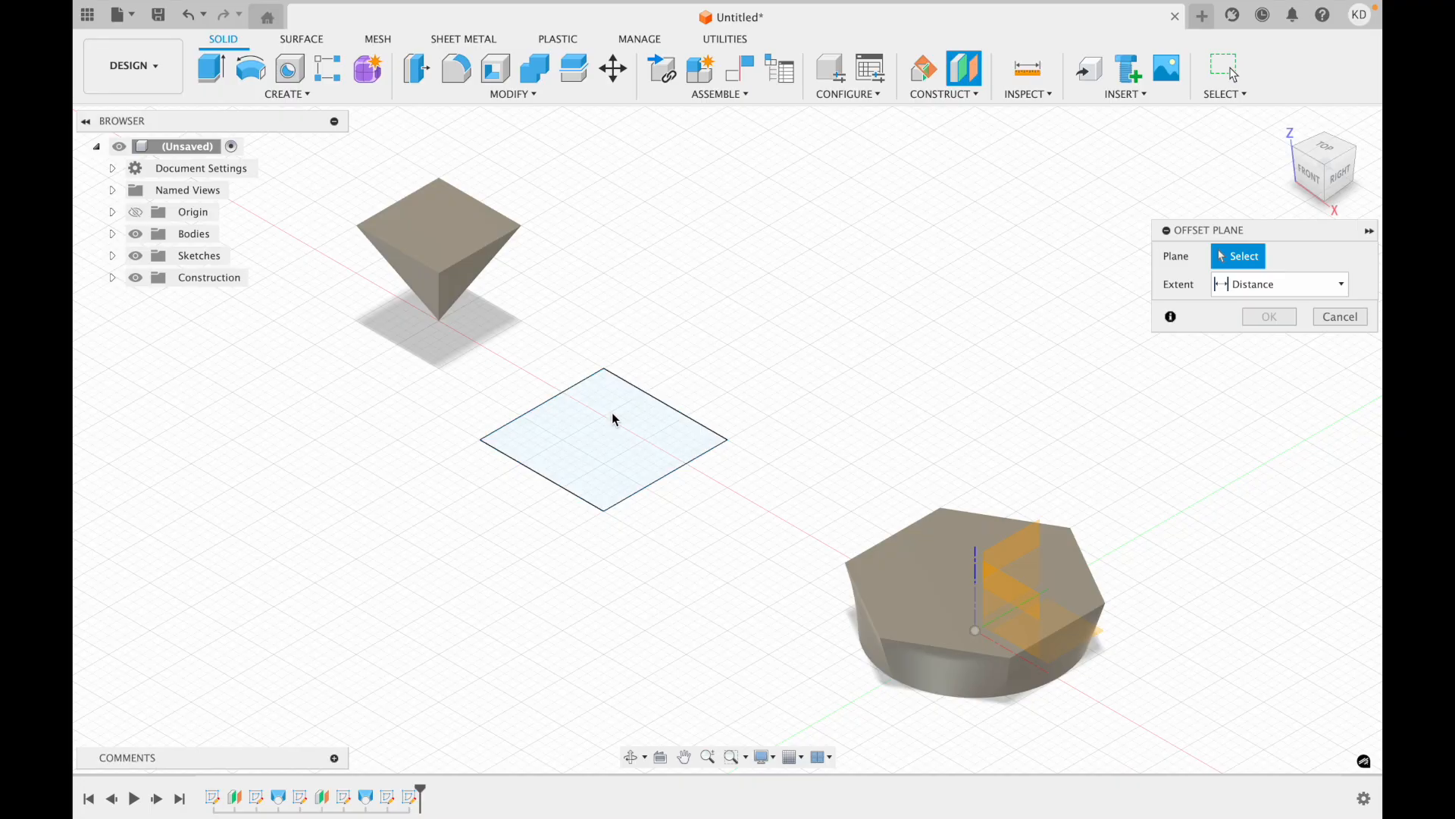
left_click(637, 432)
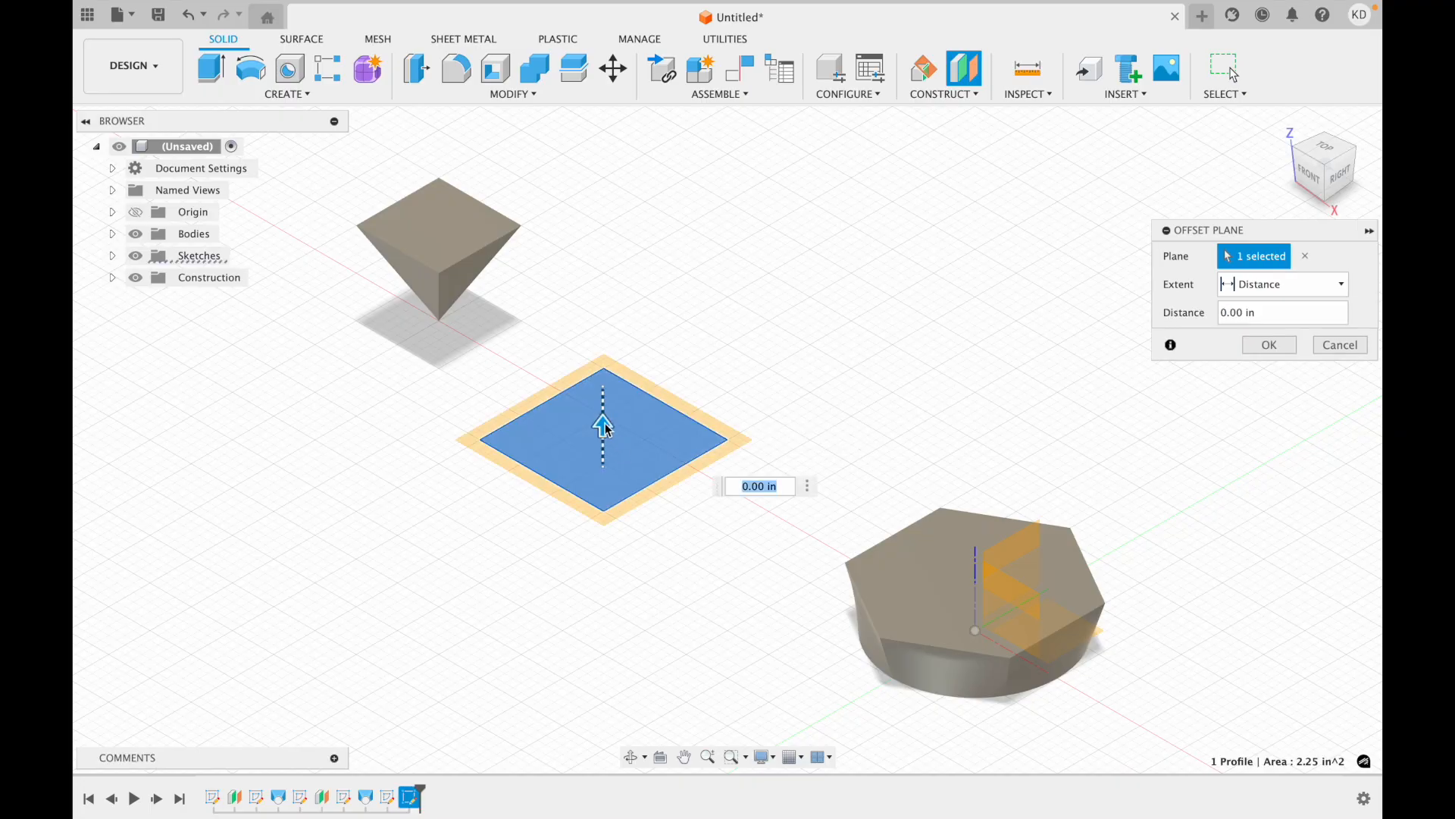
left_click_drag(604, 422, 604, 280)
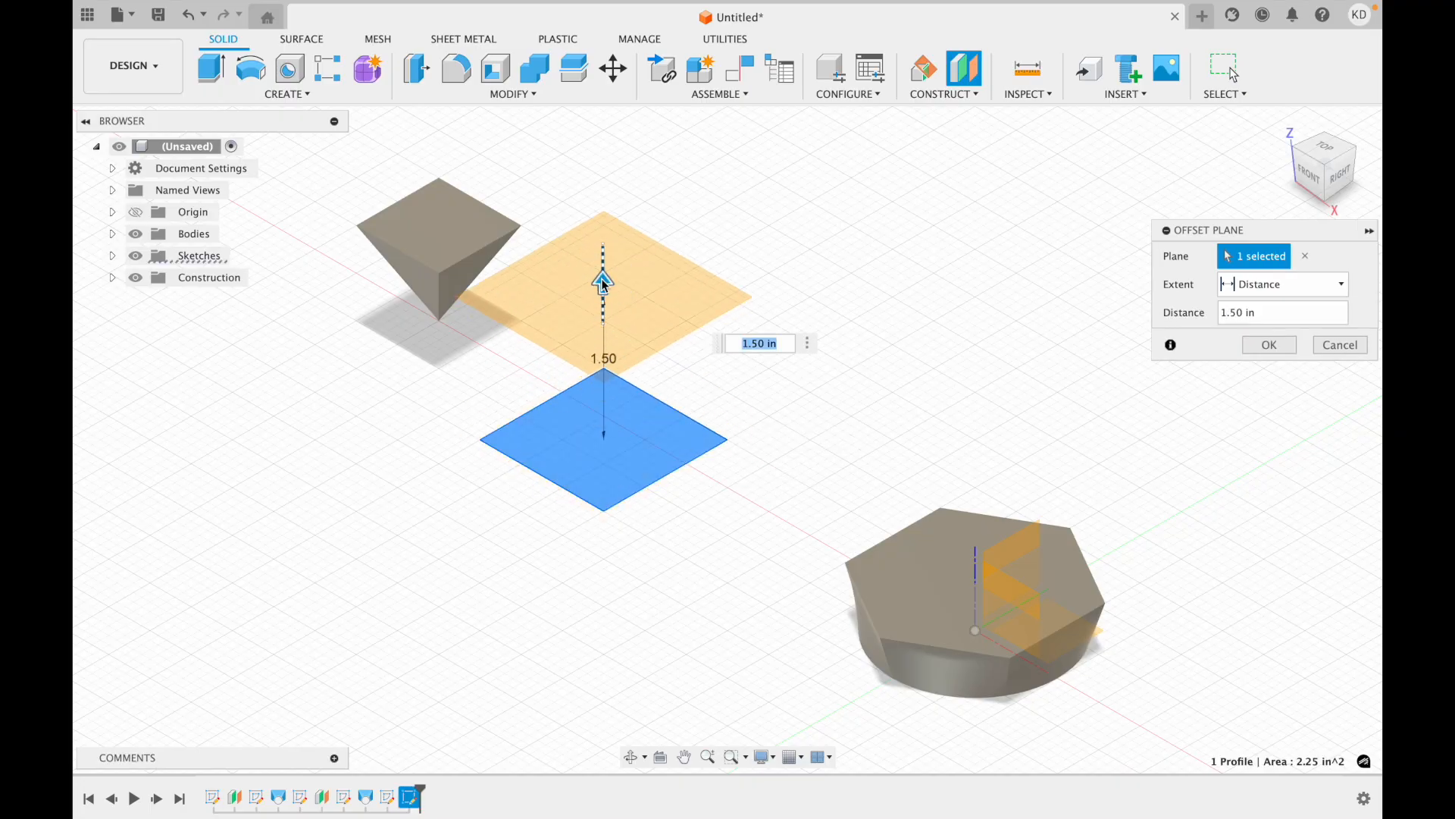
key("Return")
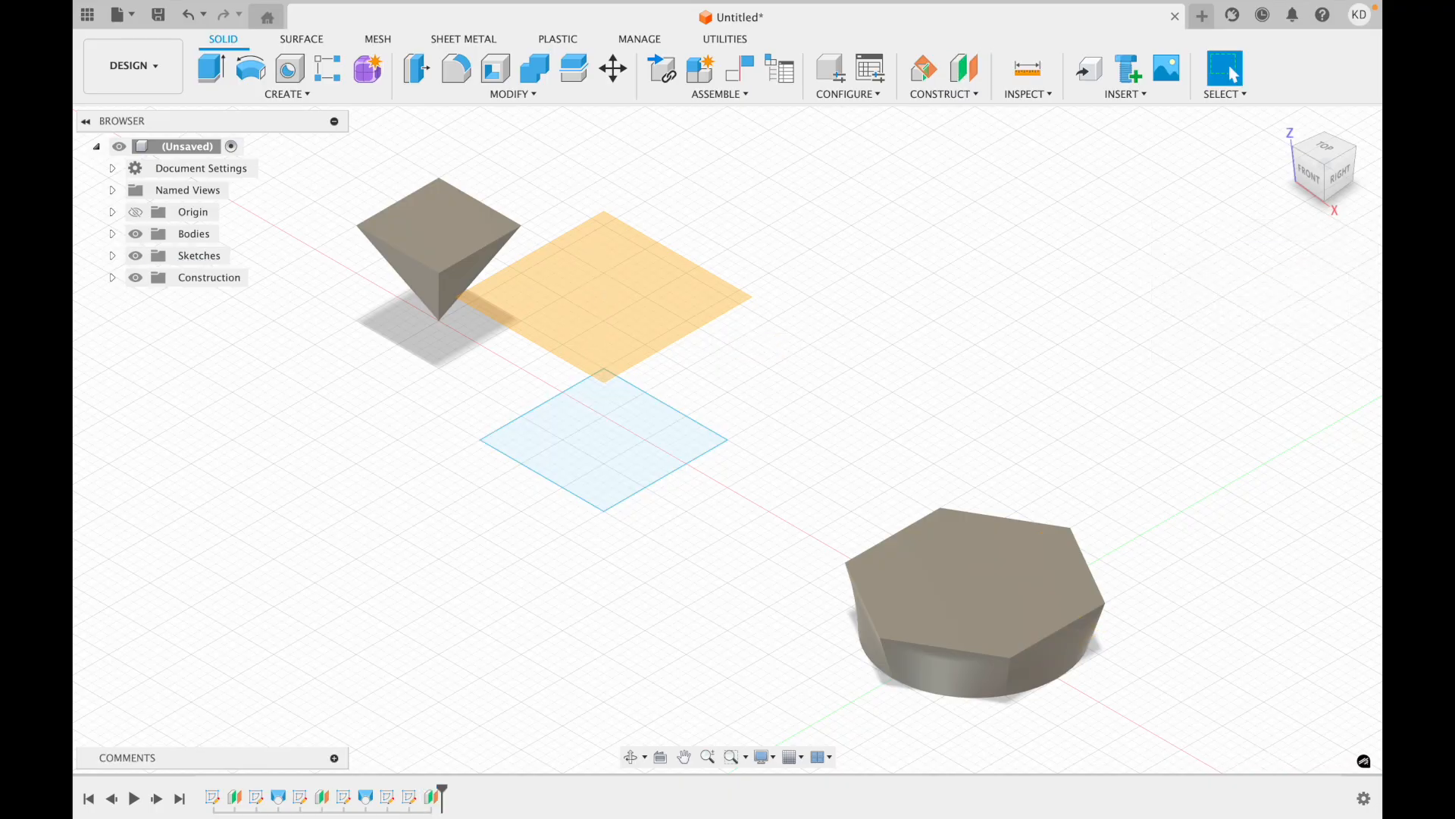
- Start a new sketch on the offset plane above the 1.5 in square, with the square in view
right_click(628, 321)
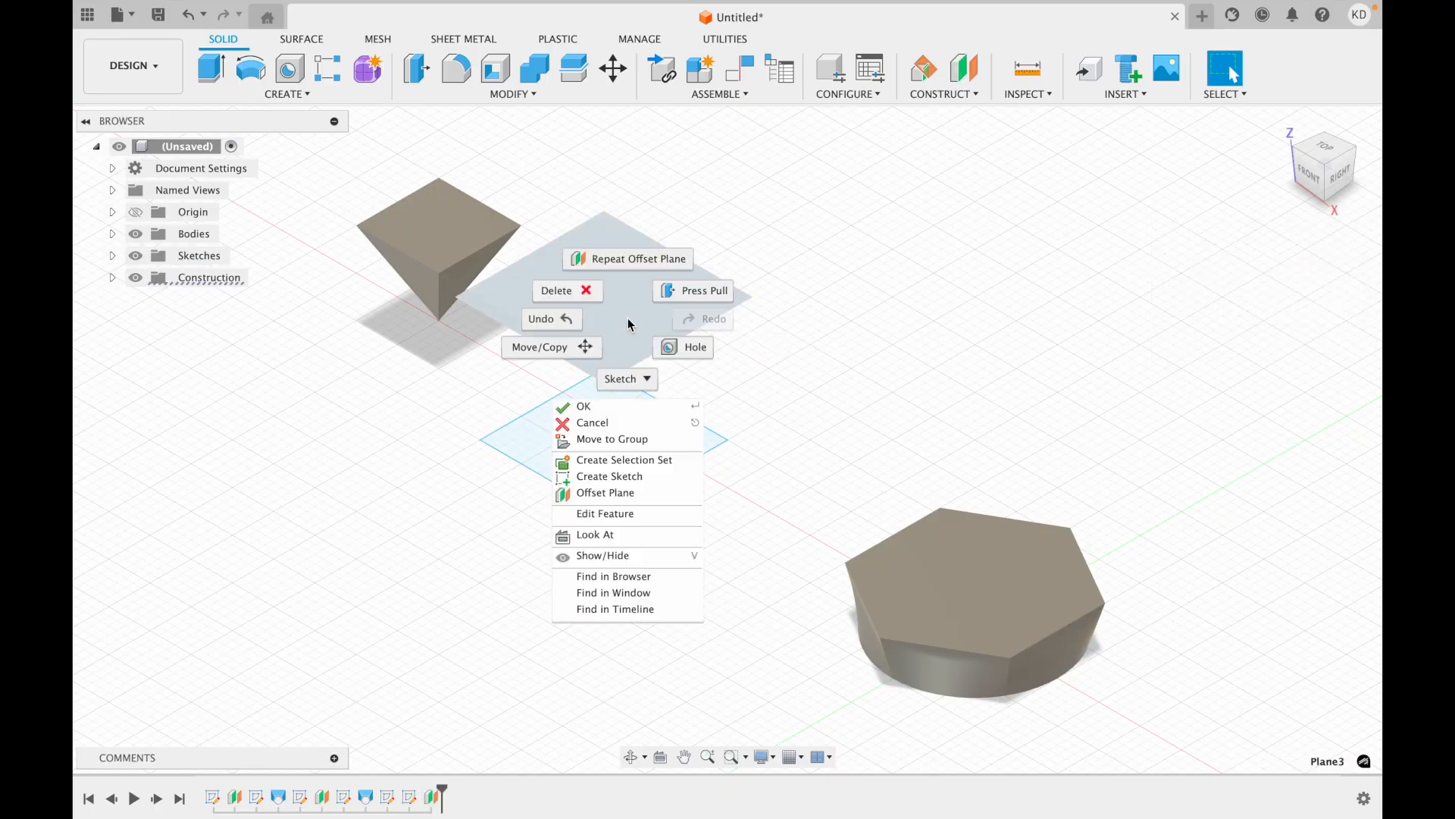
left_click(614, 482)
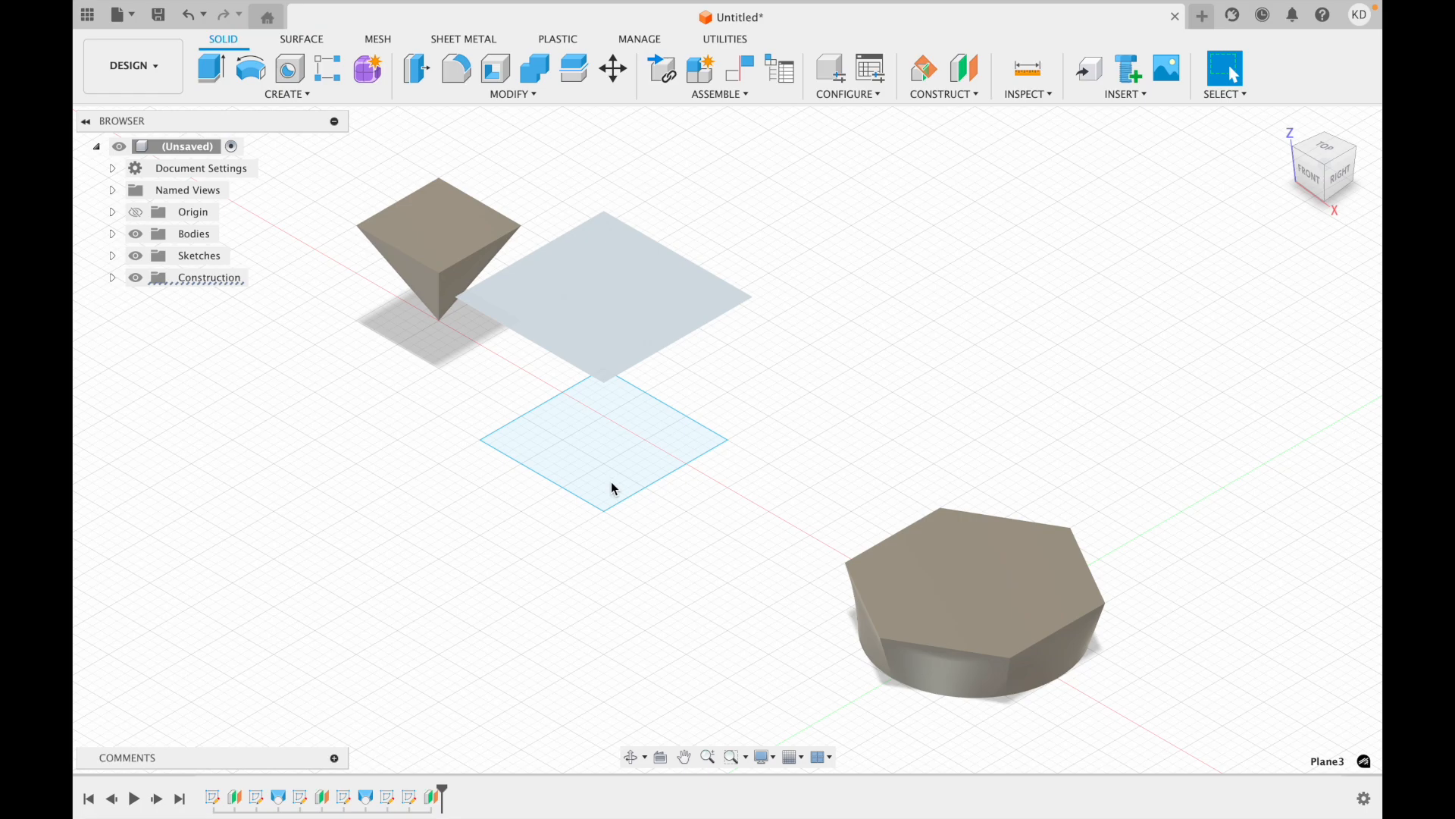
left_click(684, 758)
left_click_drag(654, 629, 936, 598)
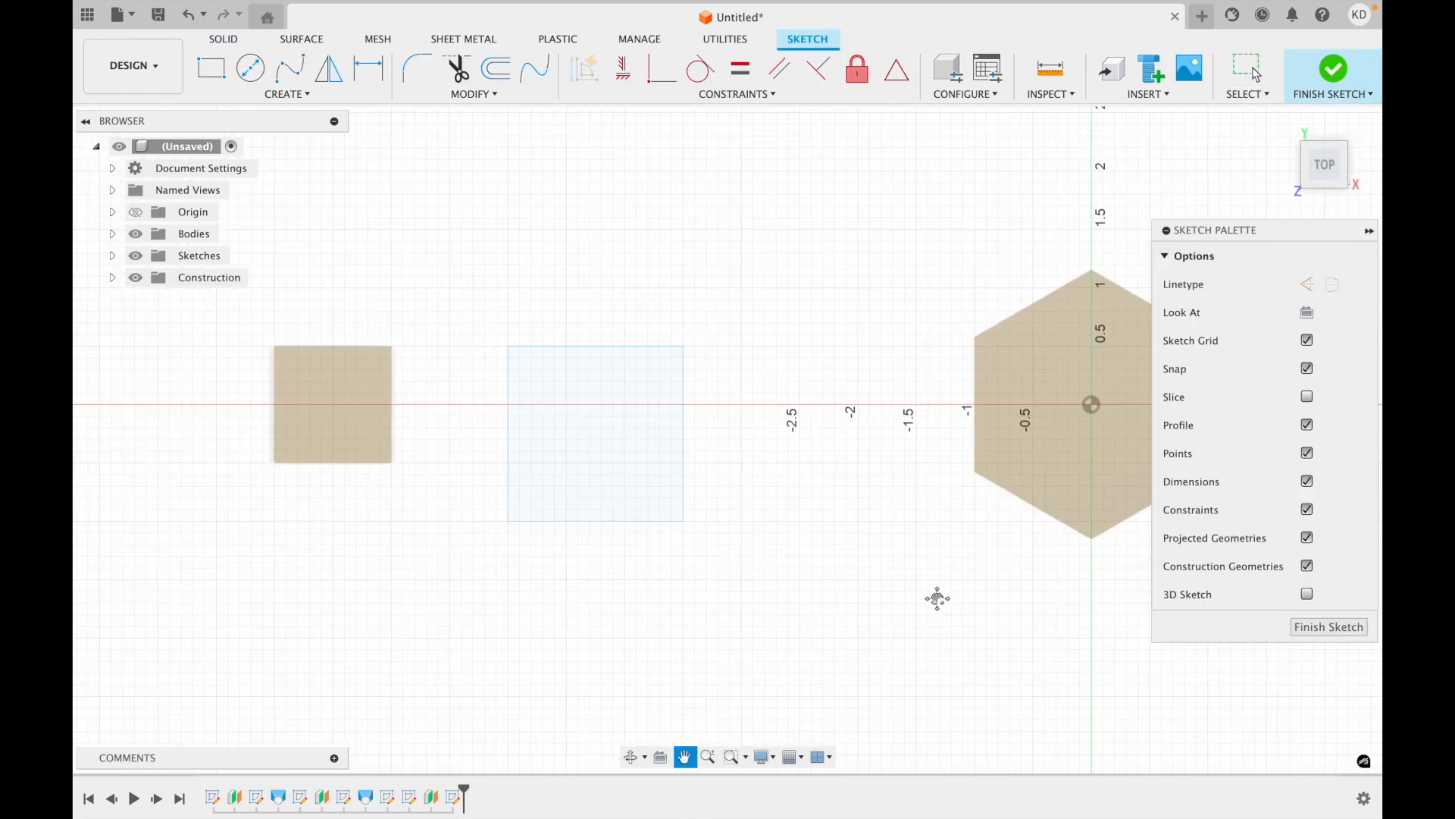
- Switch the sketch linetype to construction and try to start a line from the upper-left corner of the 1.5 in square
left_click(251, 68)
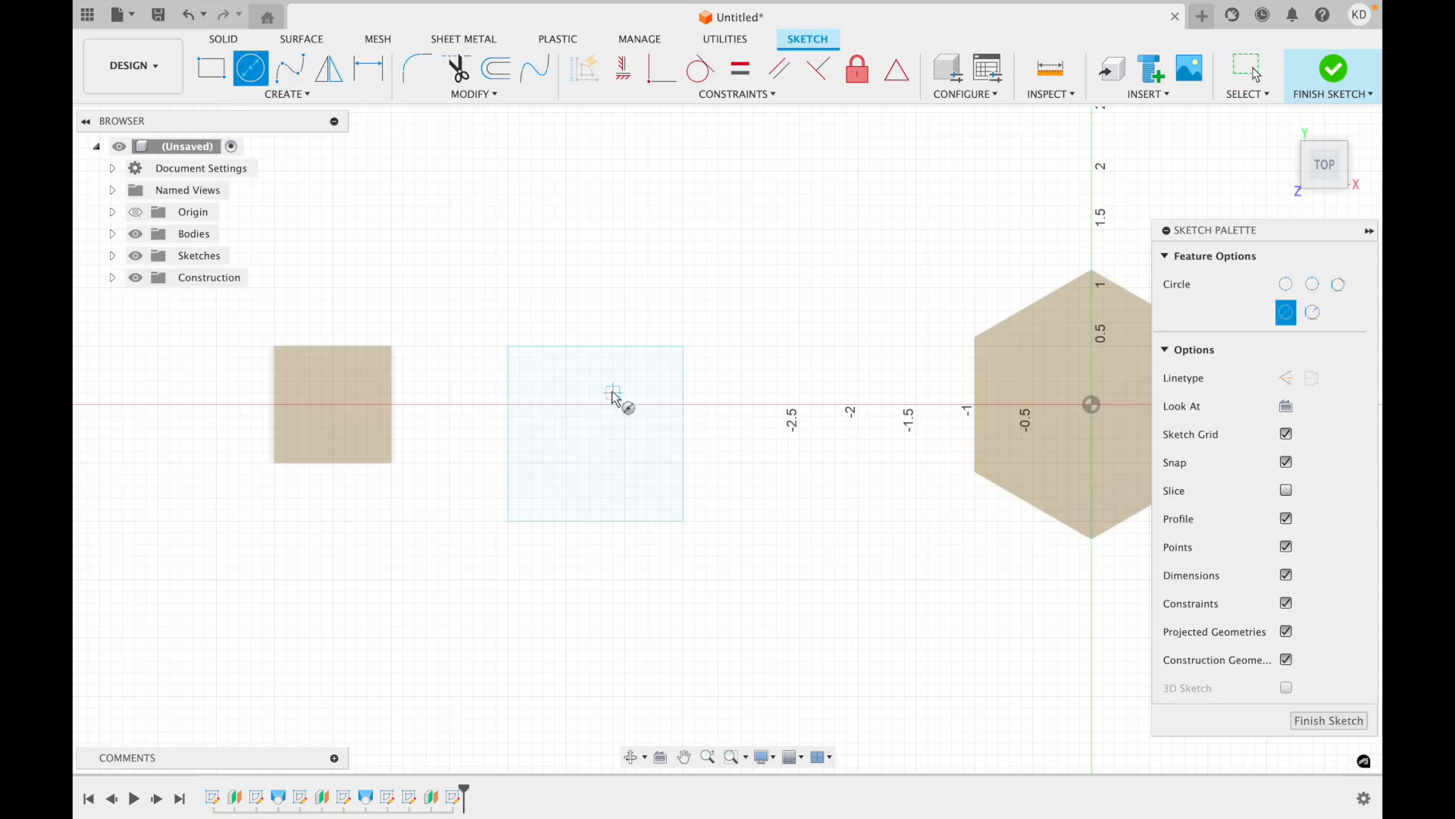
key("Escape")
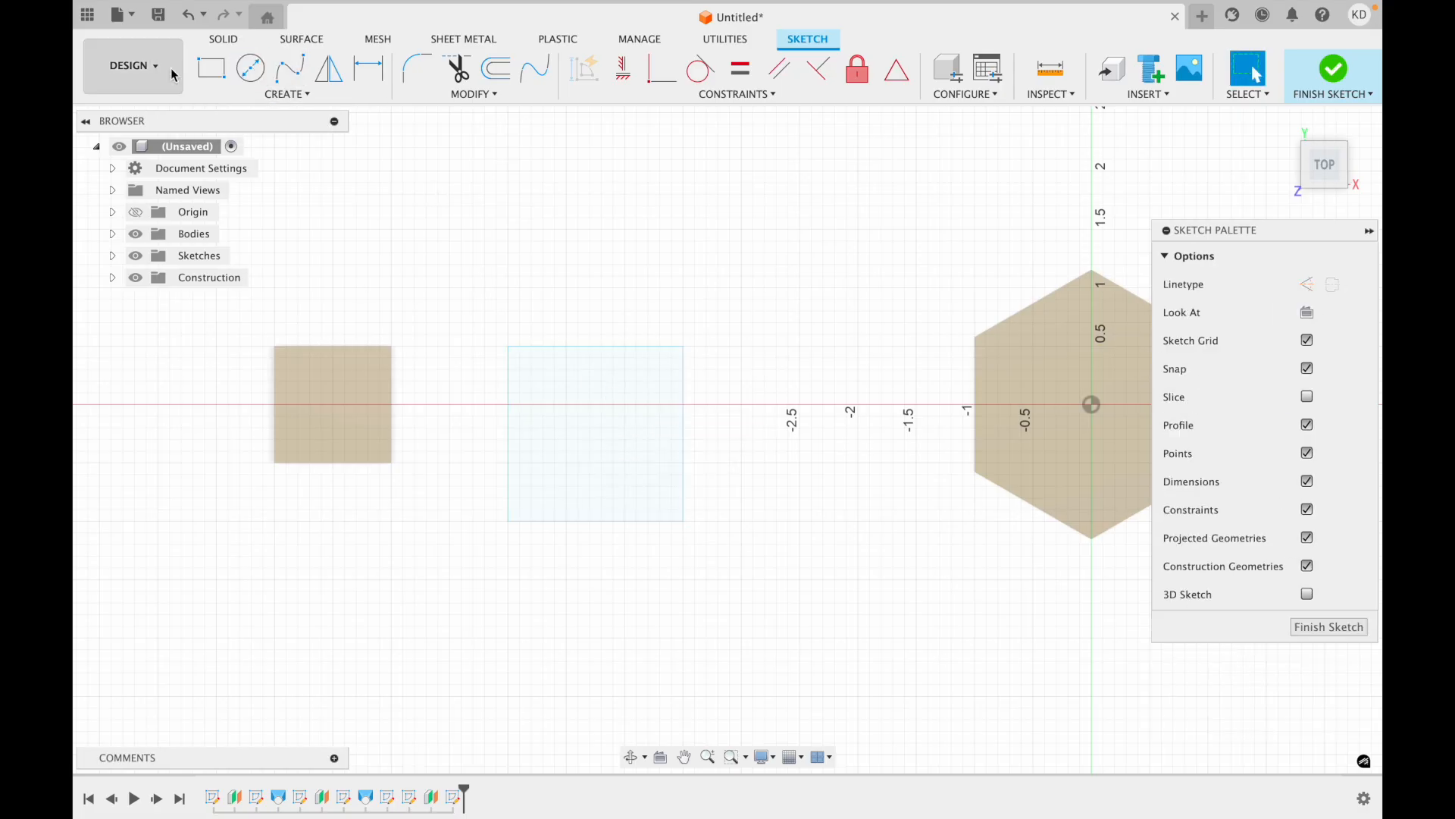
left_click(253, 96)
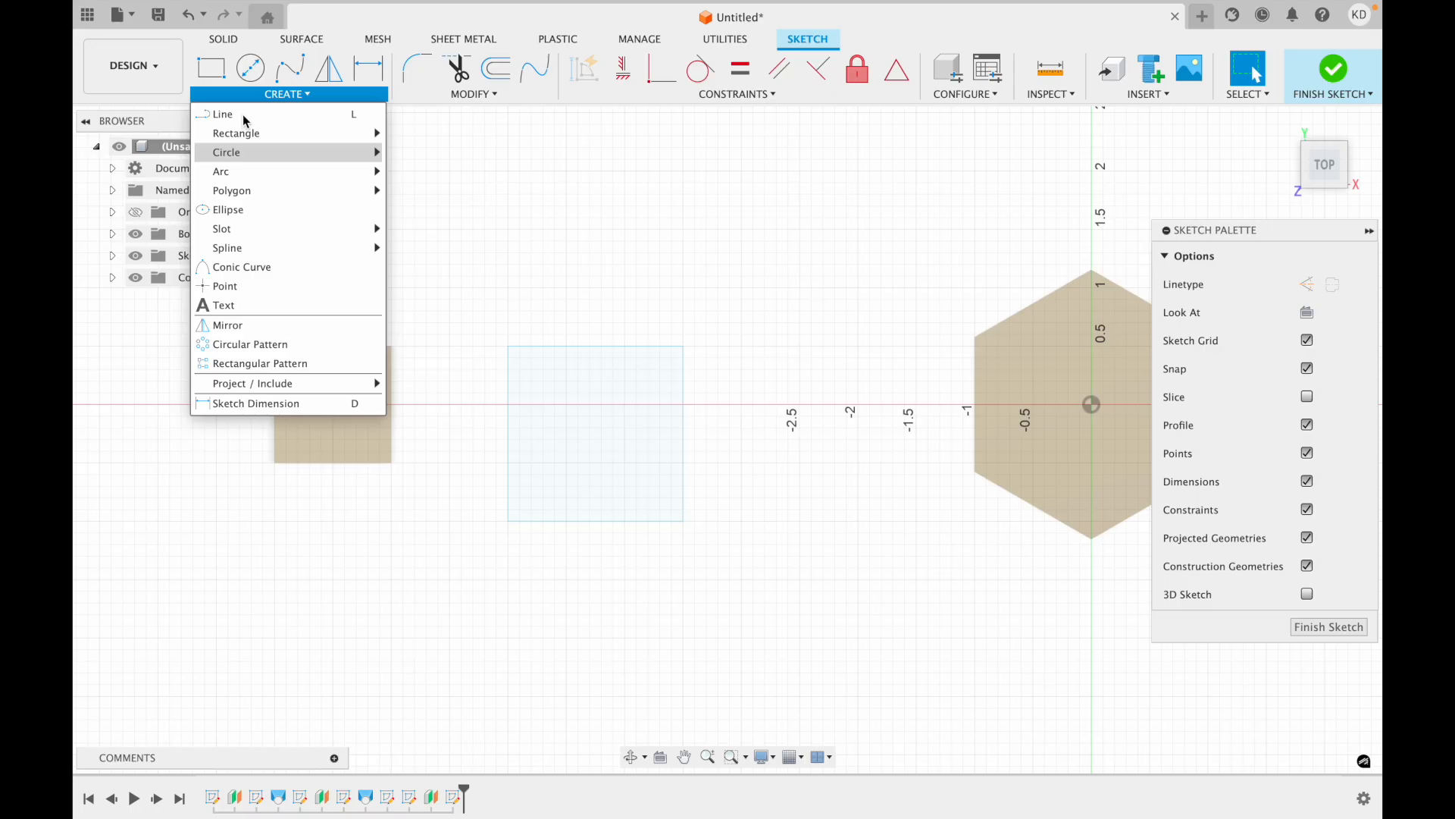
left_click(301, 117)
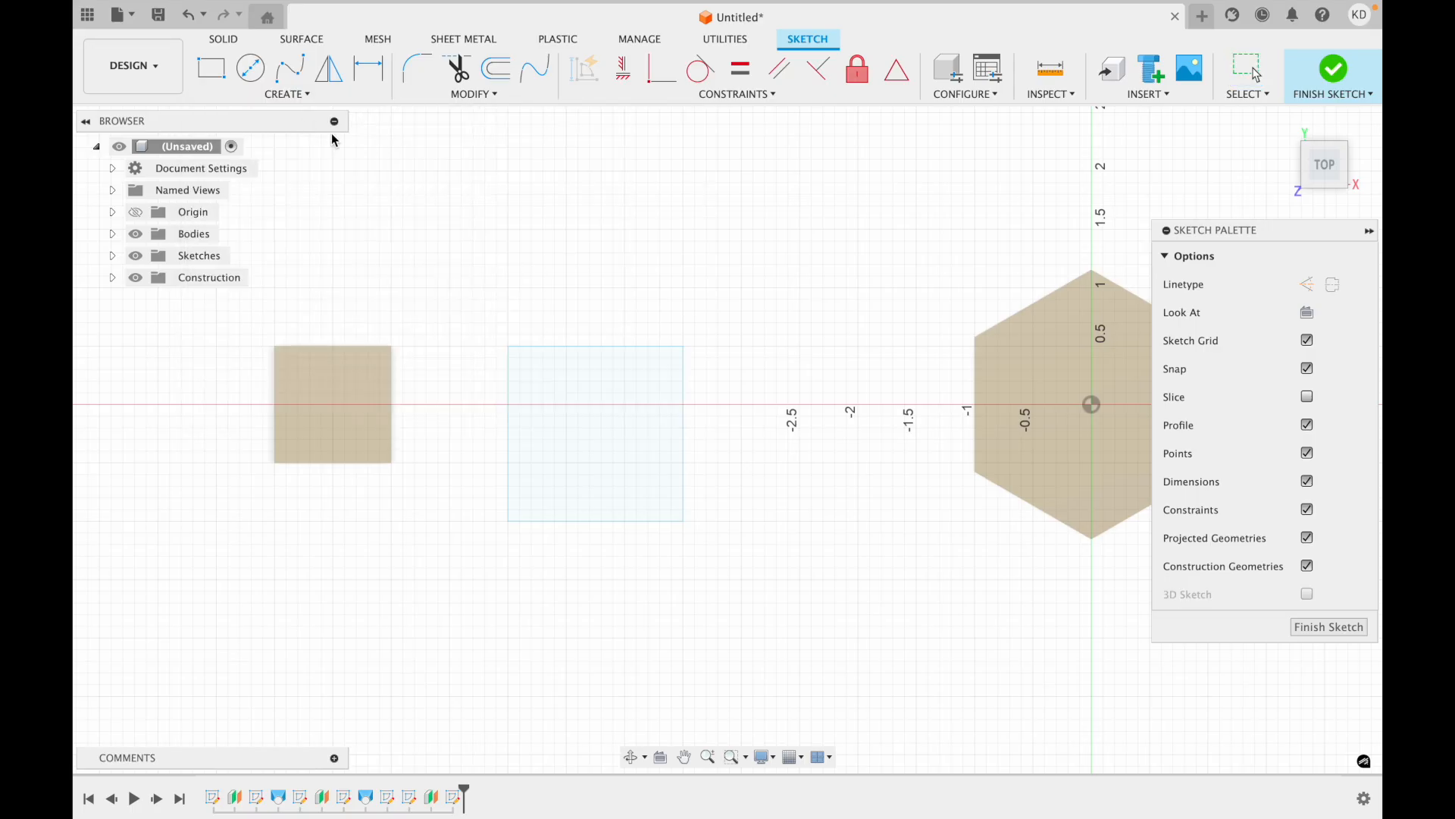
left_click(1307, 286)
left_click(508, 347)
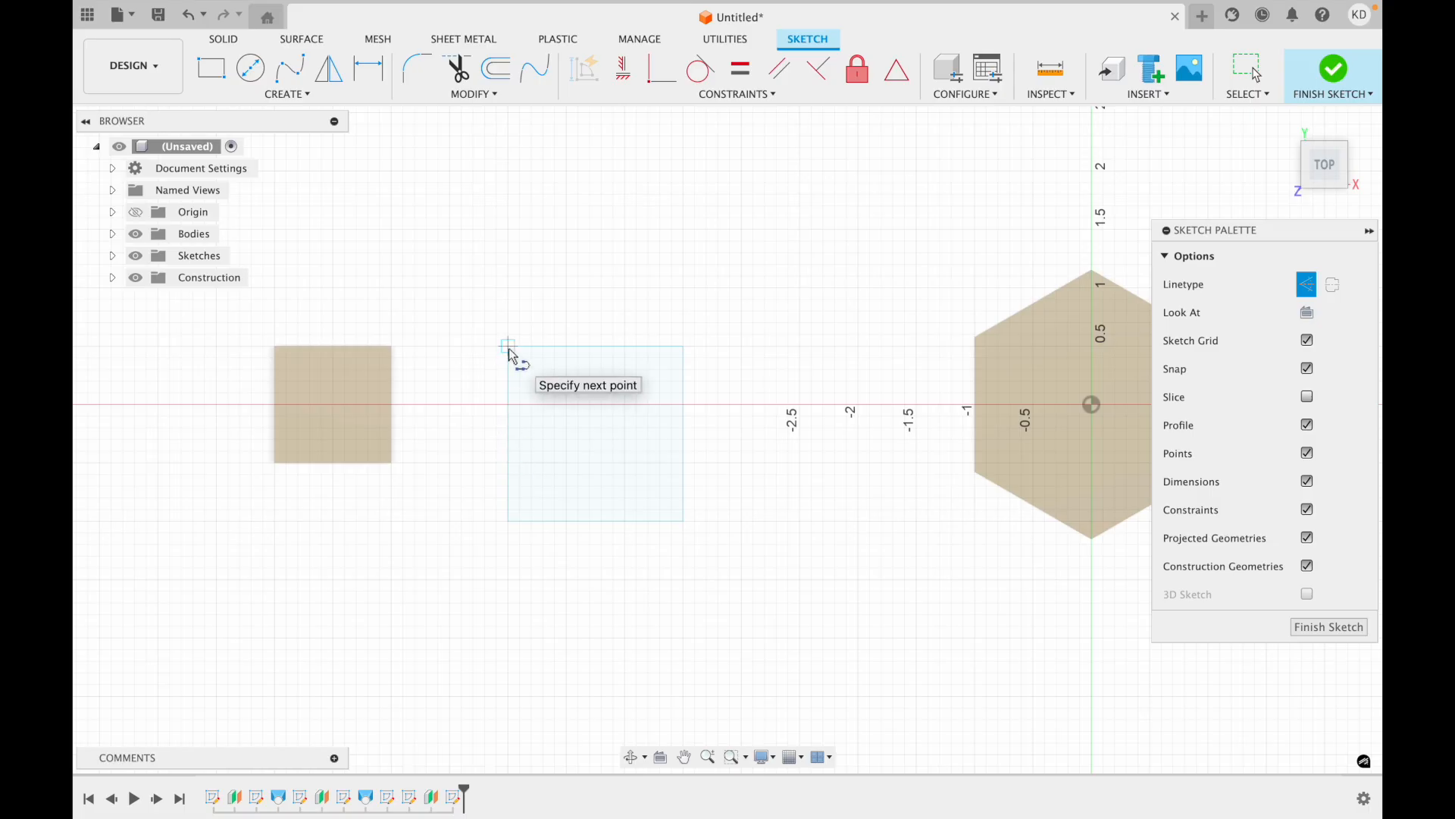
key("Escape")
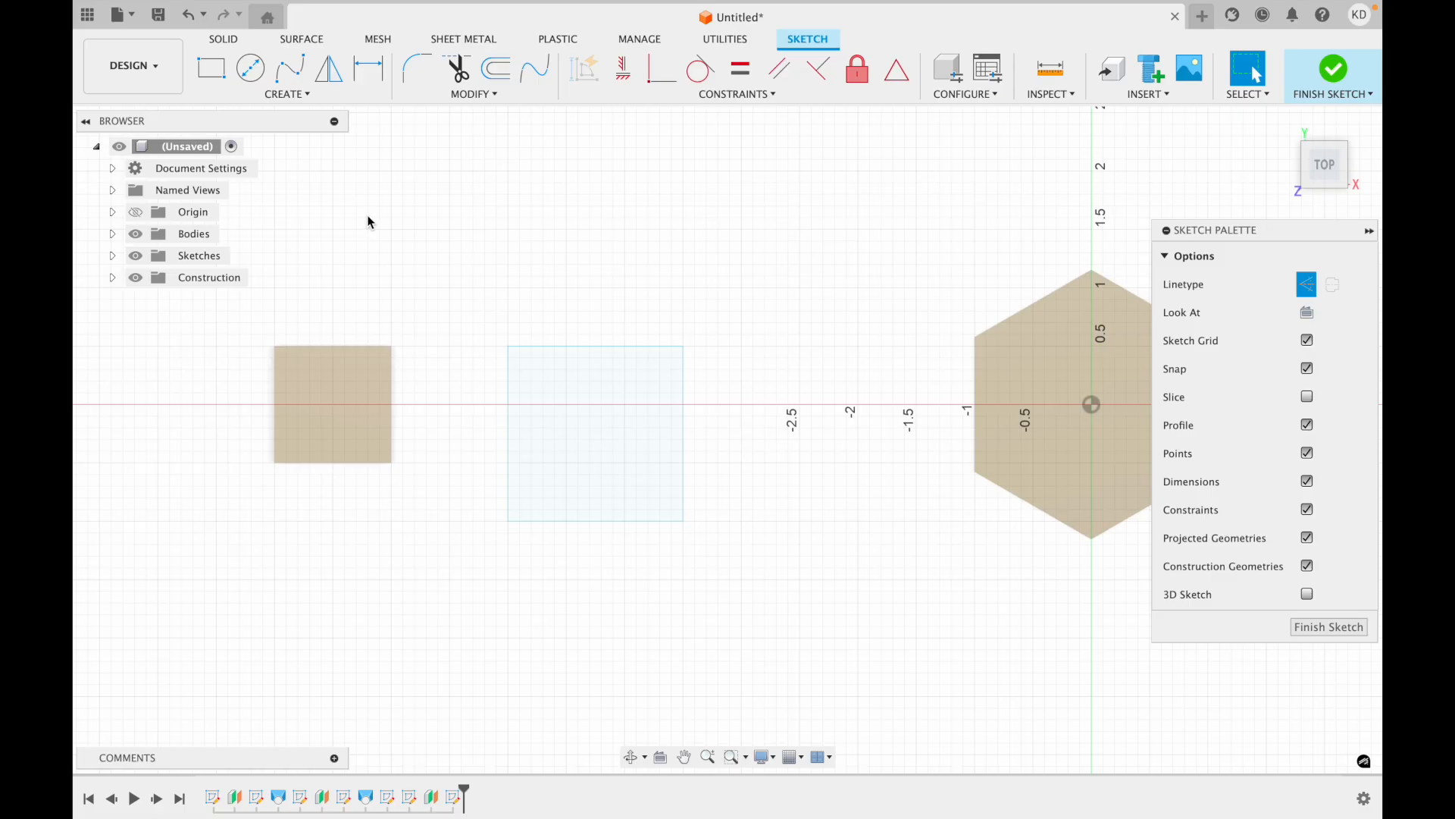
left_click(297, 94)
left_click(322, 118)
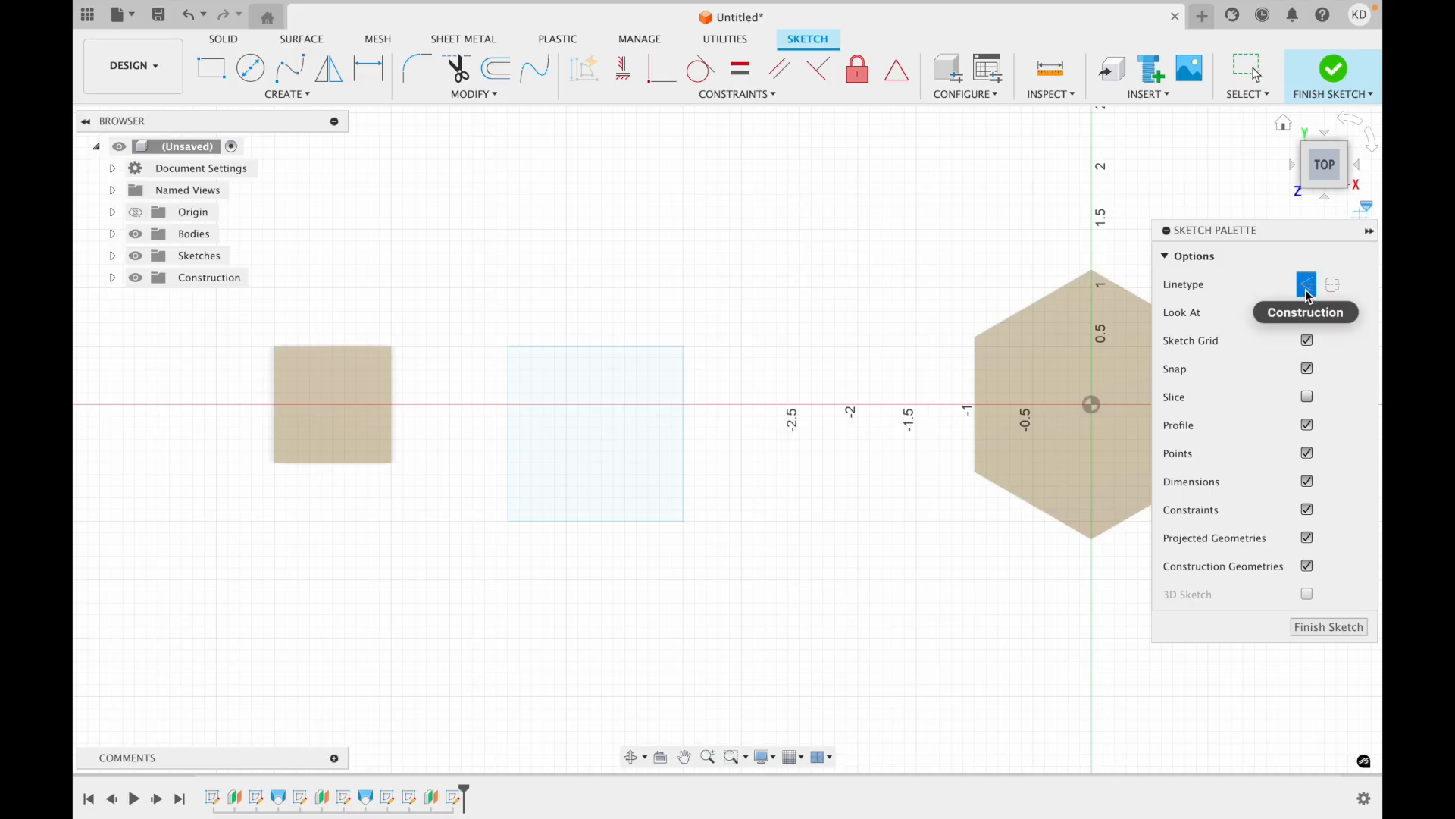
left_click(508, 347)
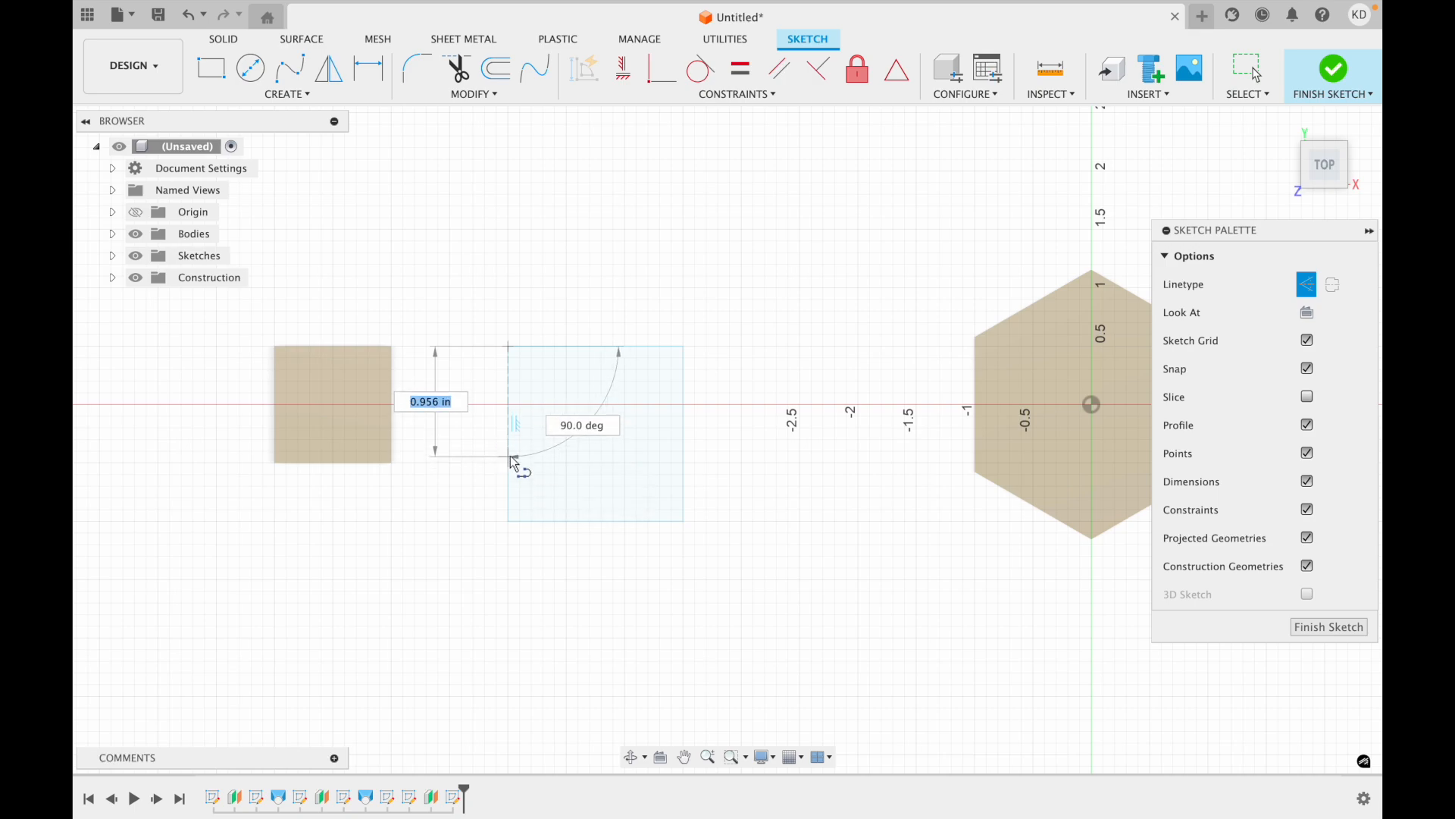
key("Escape")
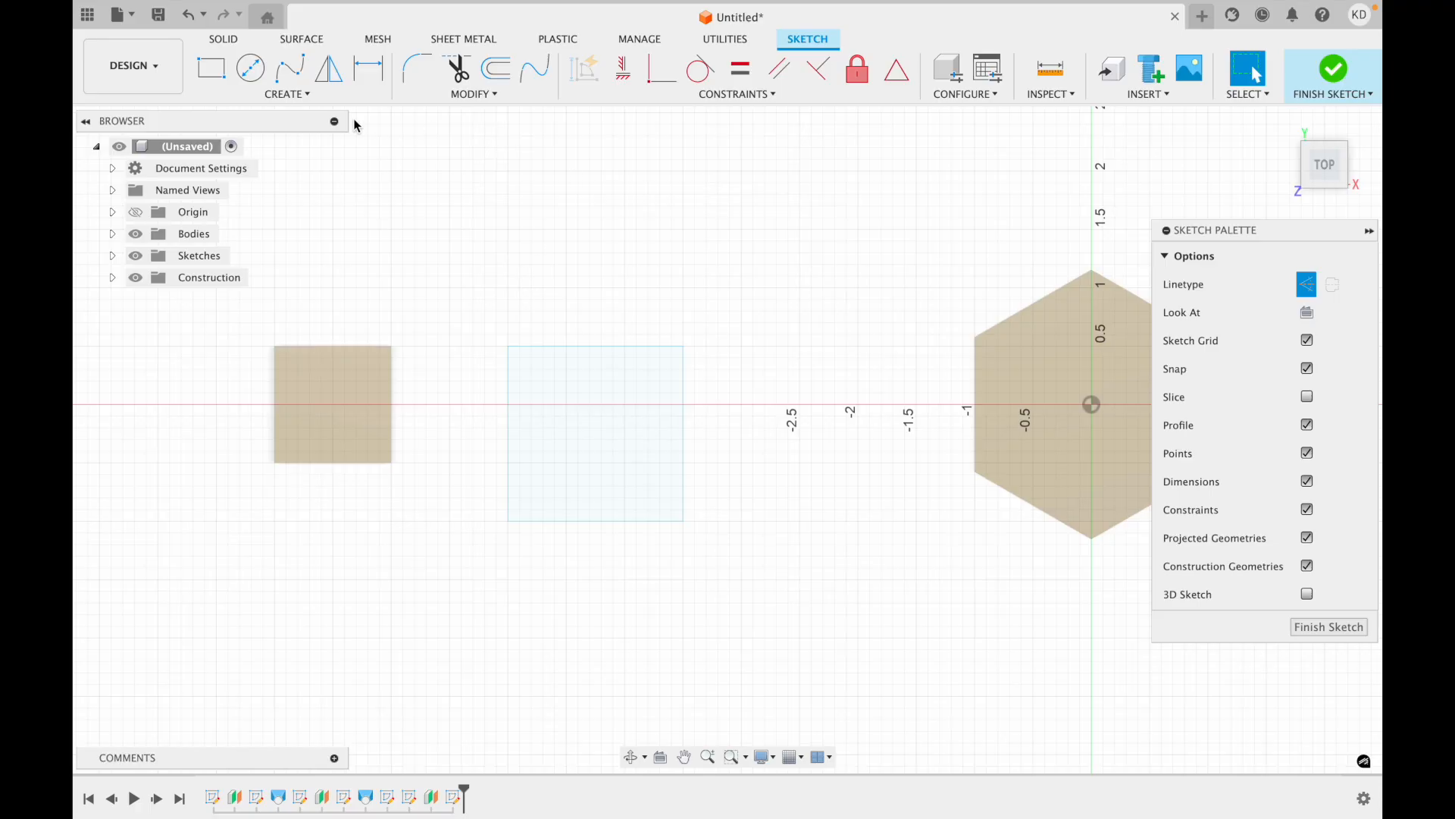
- Sketch a horizontal construction line crossing the full width of the 1.5 in square
left_click(281, 99)
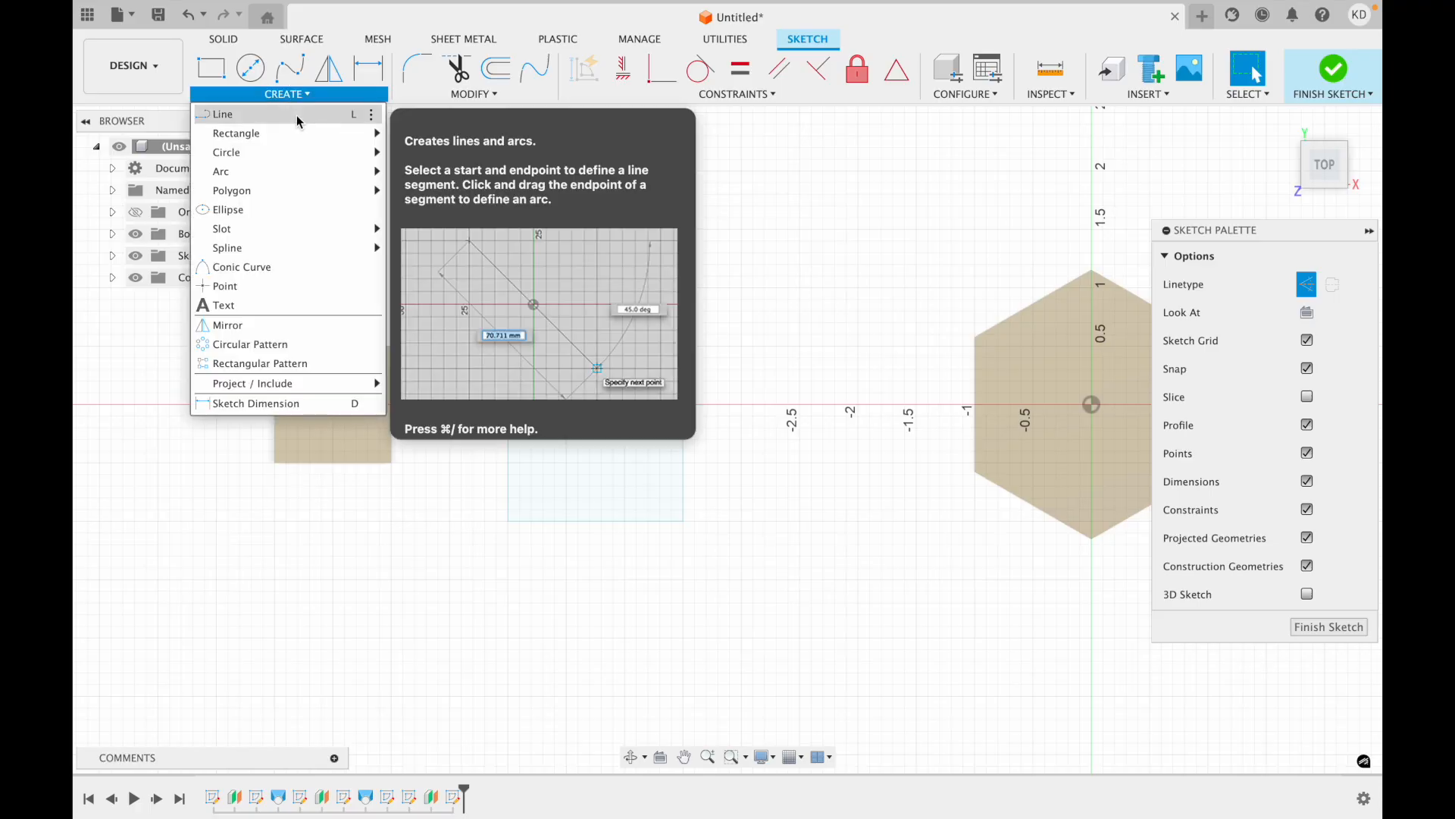
left_click(296, 114)
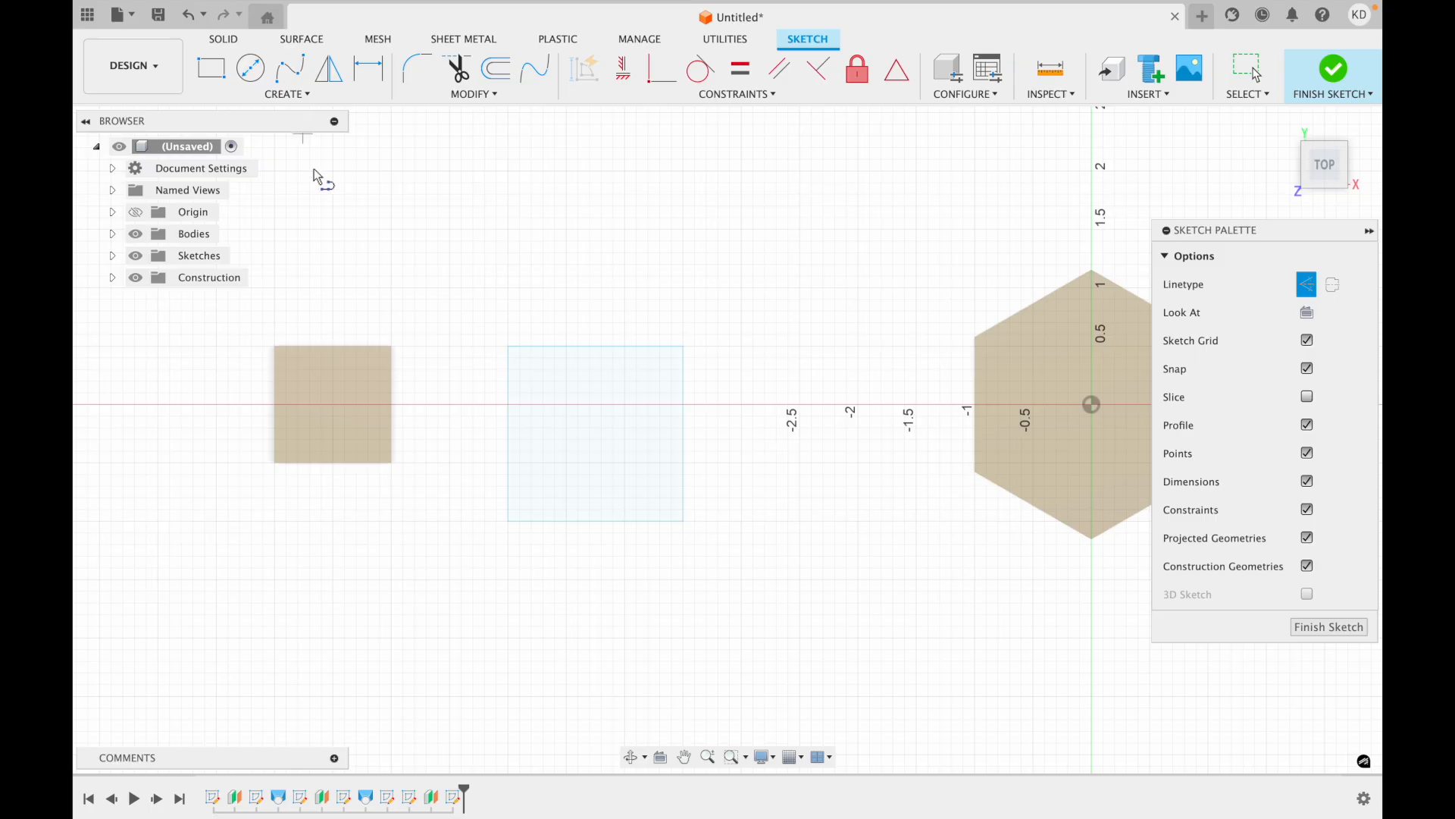
left_click(479, 445)
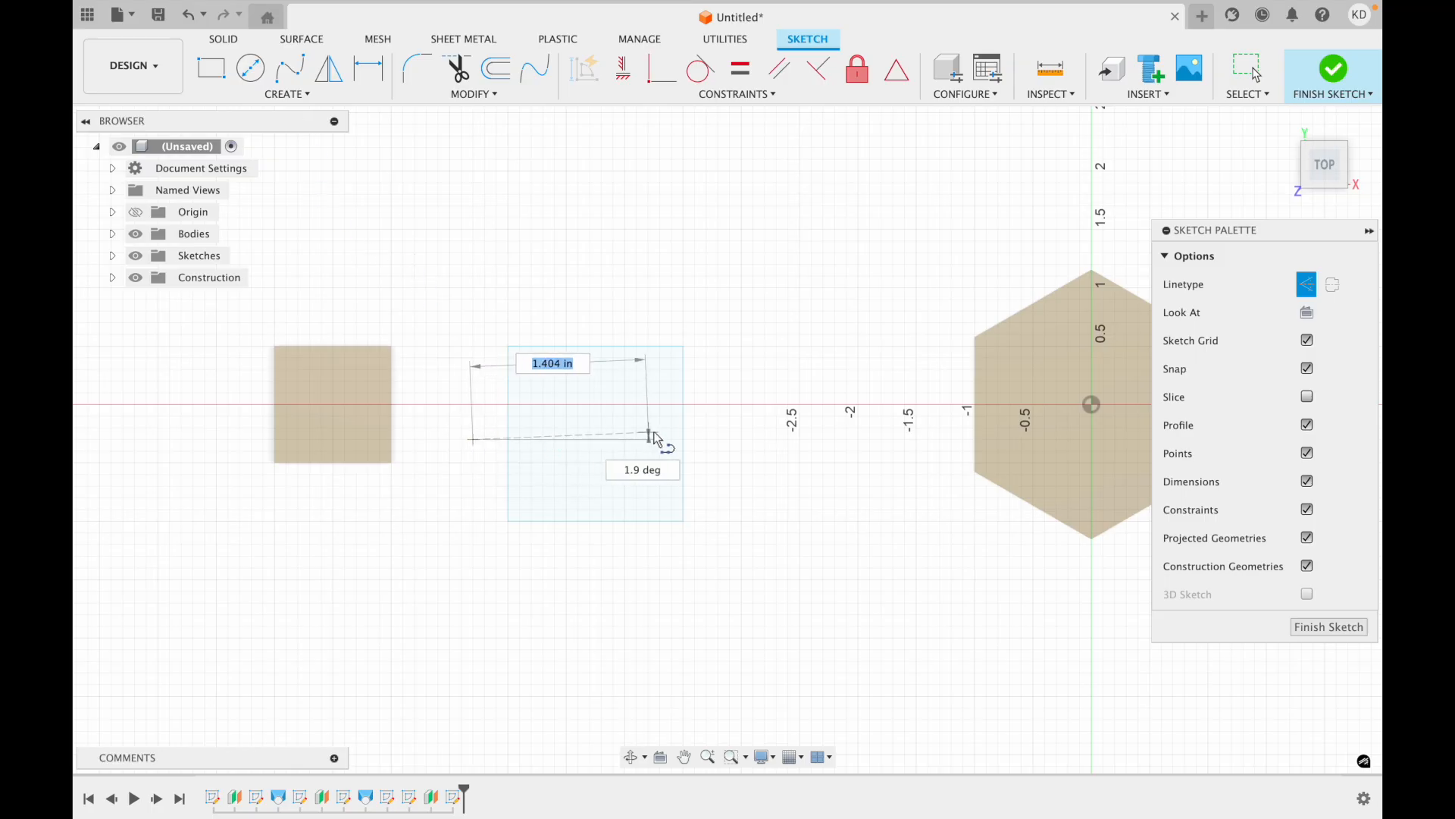
double_click(707, 439)
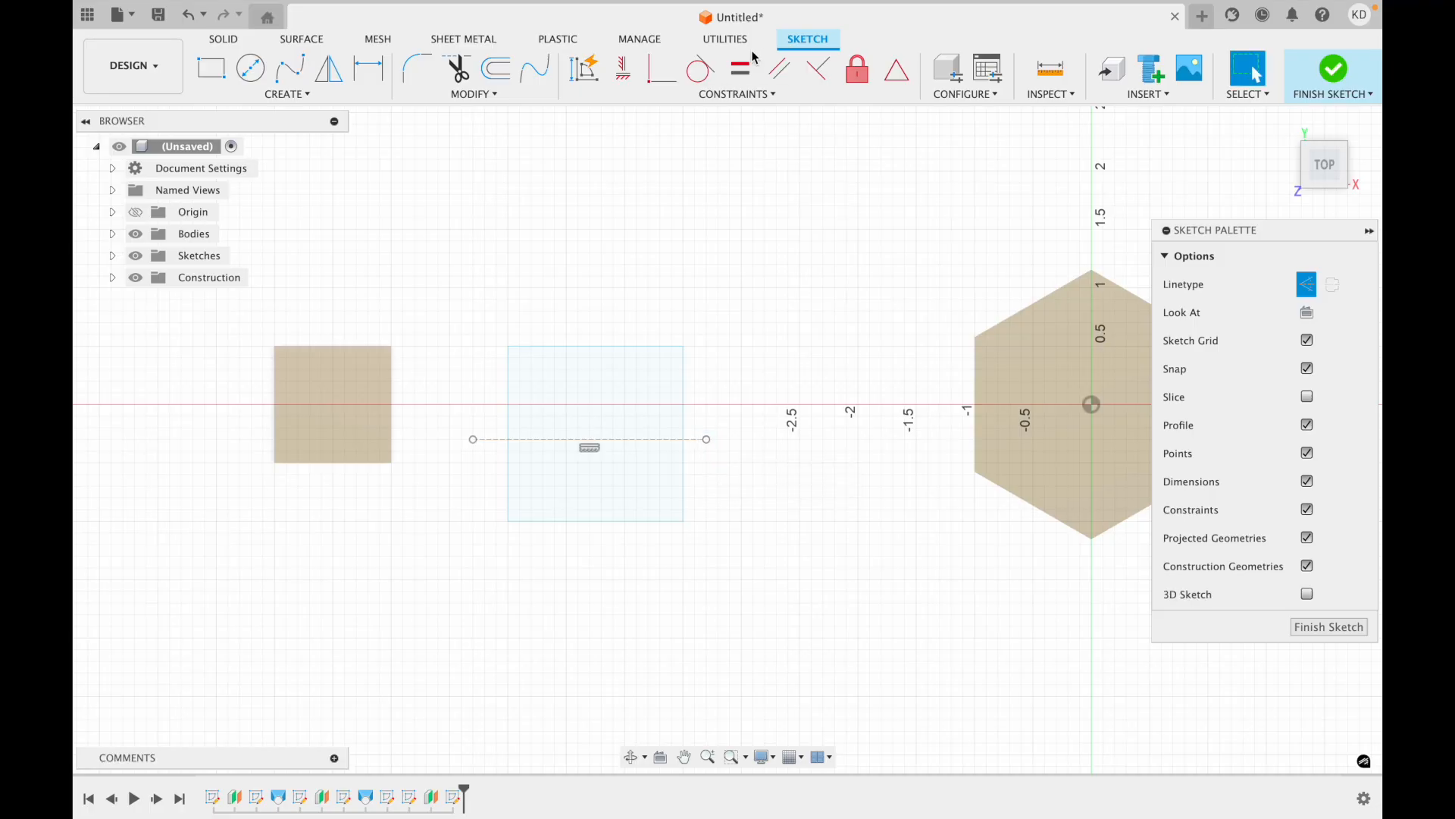
- Try a MidPoint constraint between the horizontal construction line and the left edge of the 1.5 in square
left_click(741, 95)
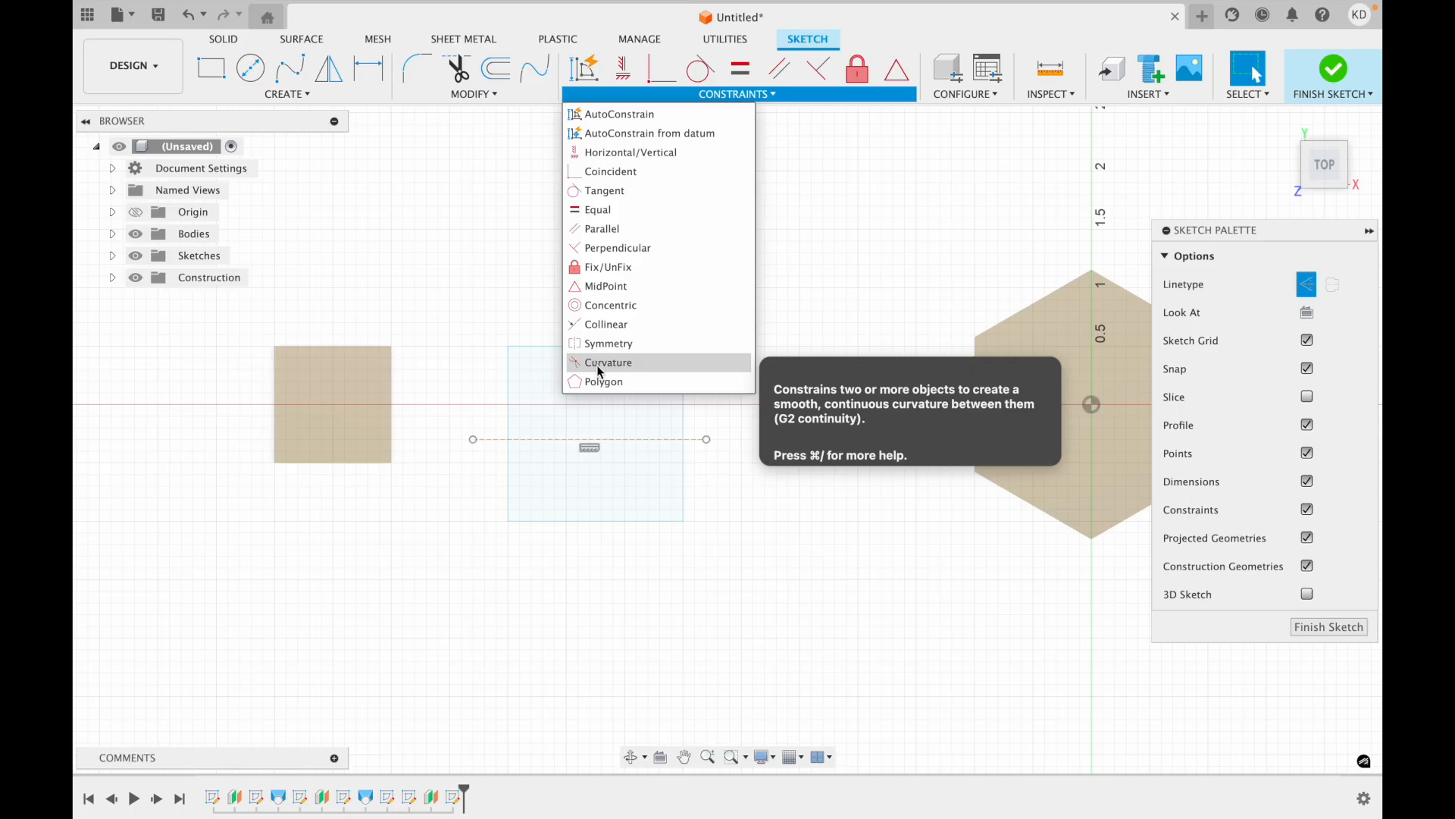
left_click(598, 471)
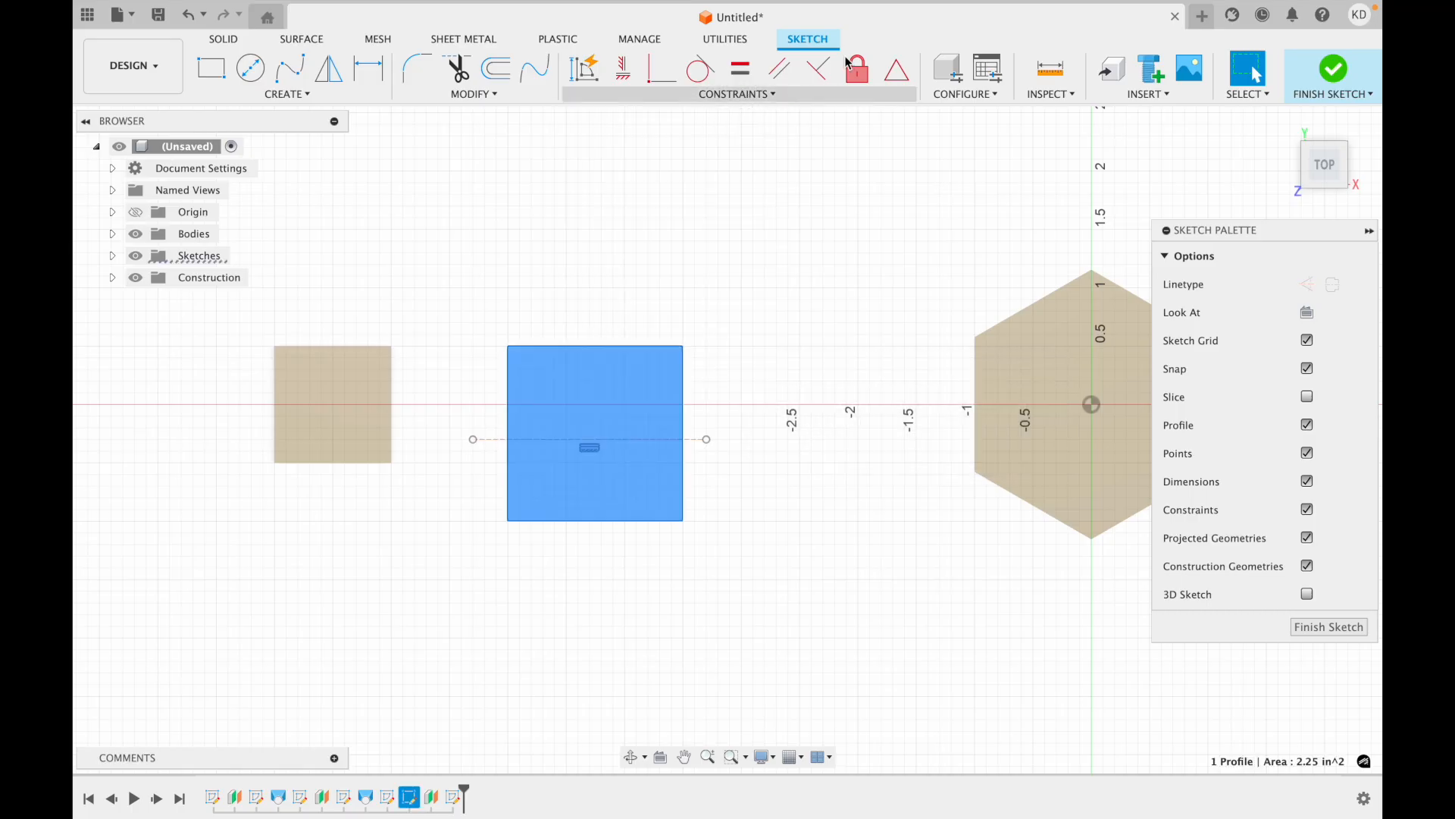
left_click(897, 69)
left_click(514, 439)
left_click(507, 455)
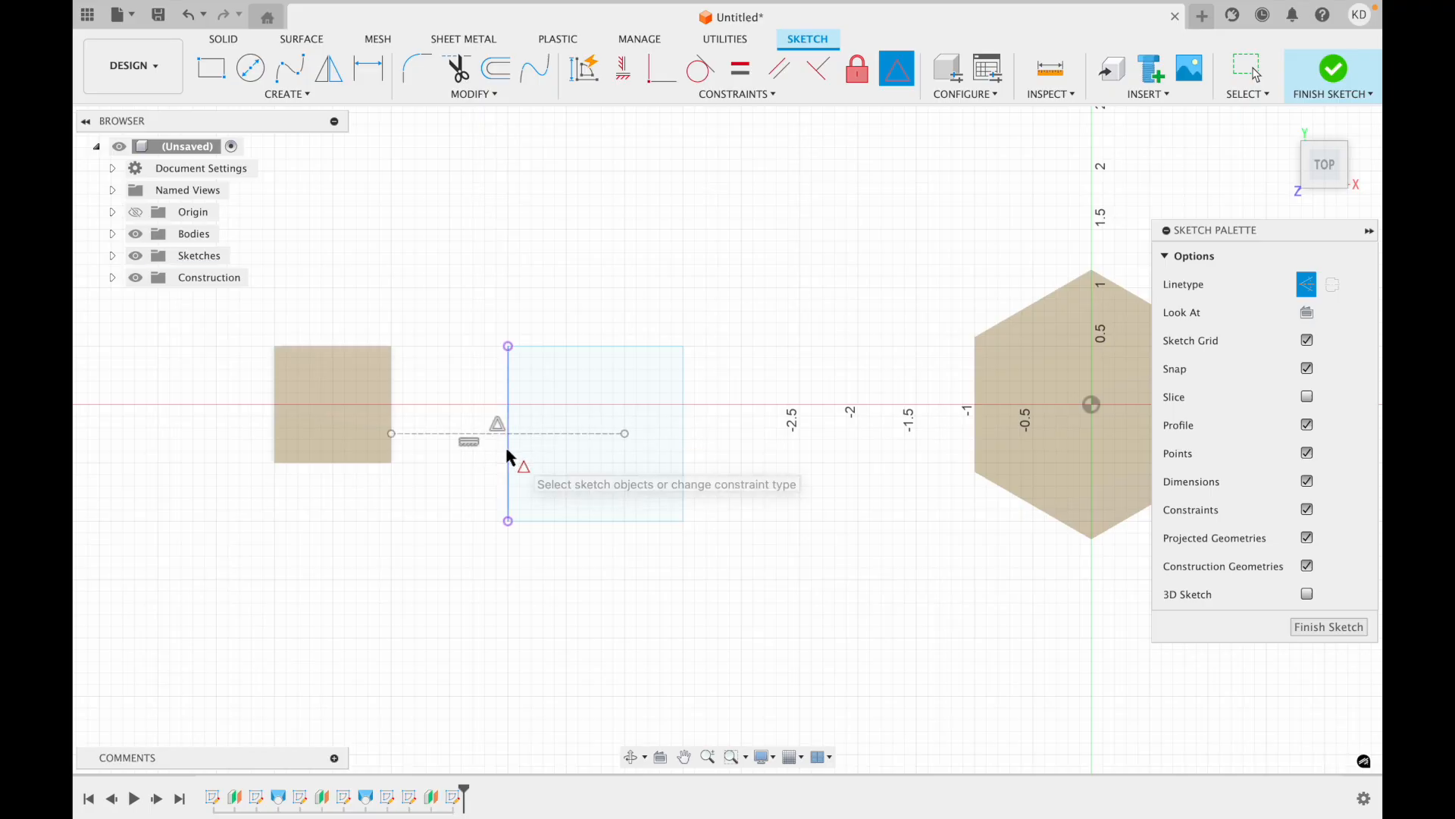
key("Escape")
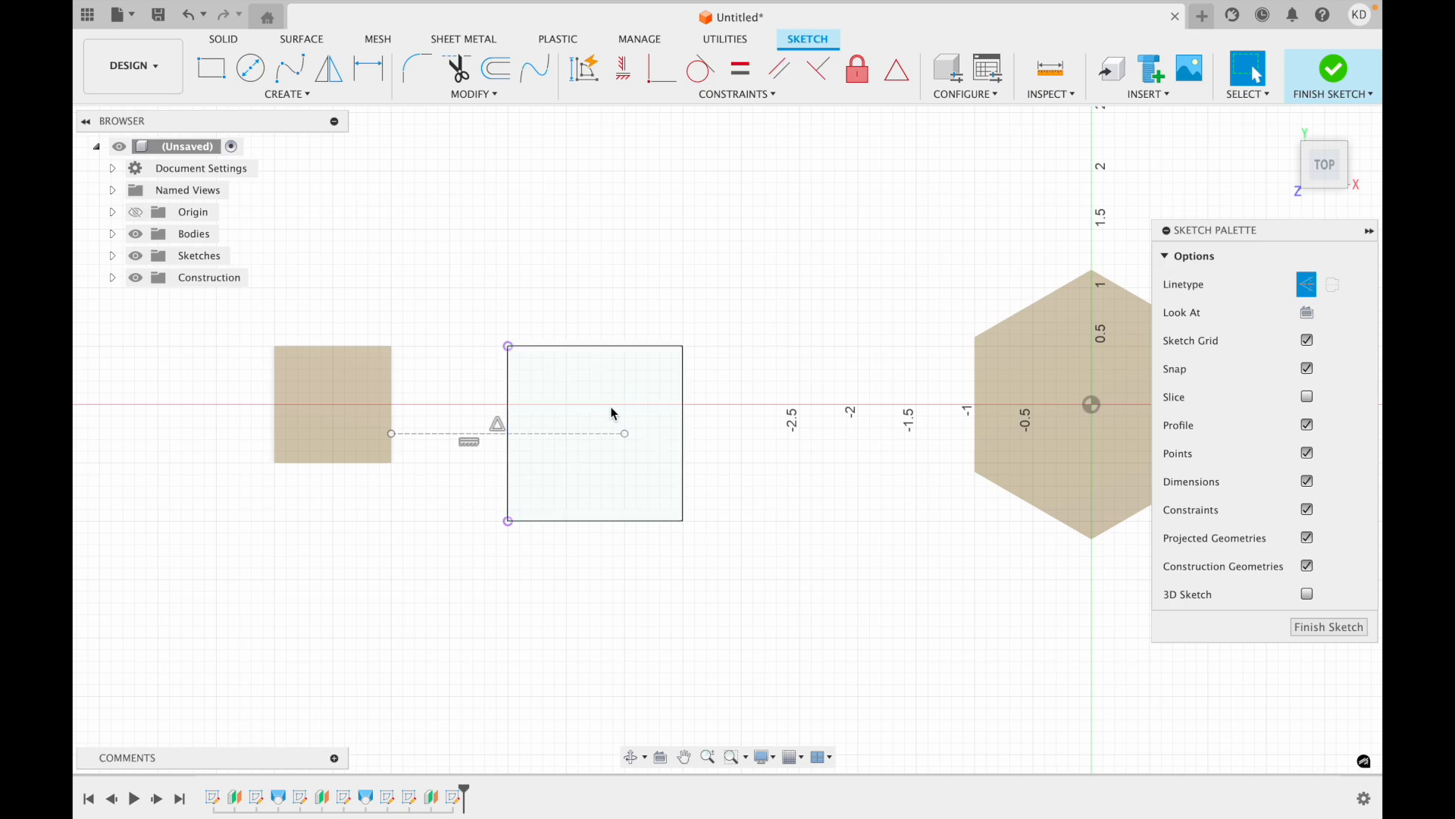
- Undo the midpoint constraint on the horizontal construction line
key("super+z")
key("ctrl+super+space")
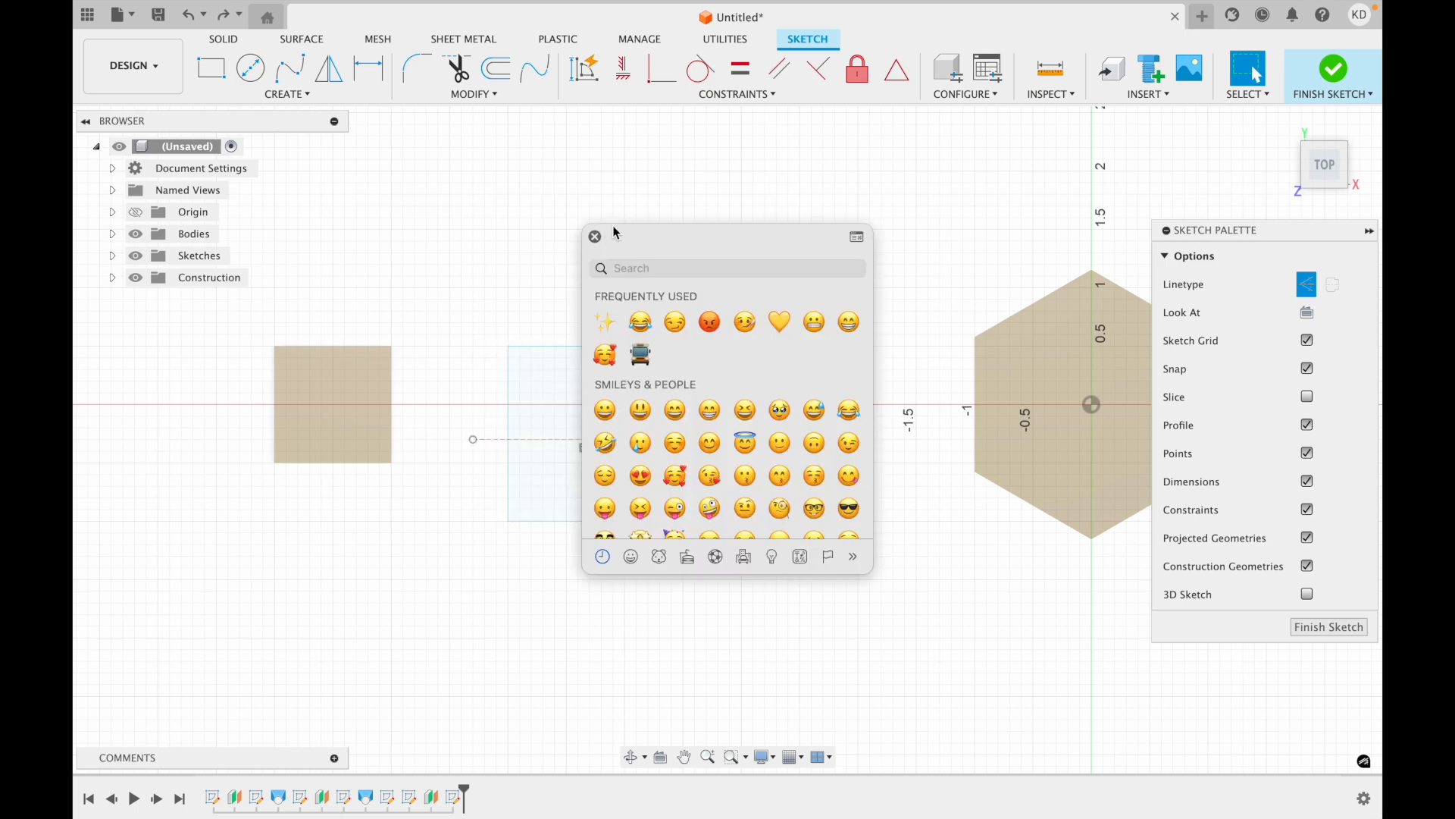
left_click(596, 236)
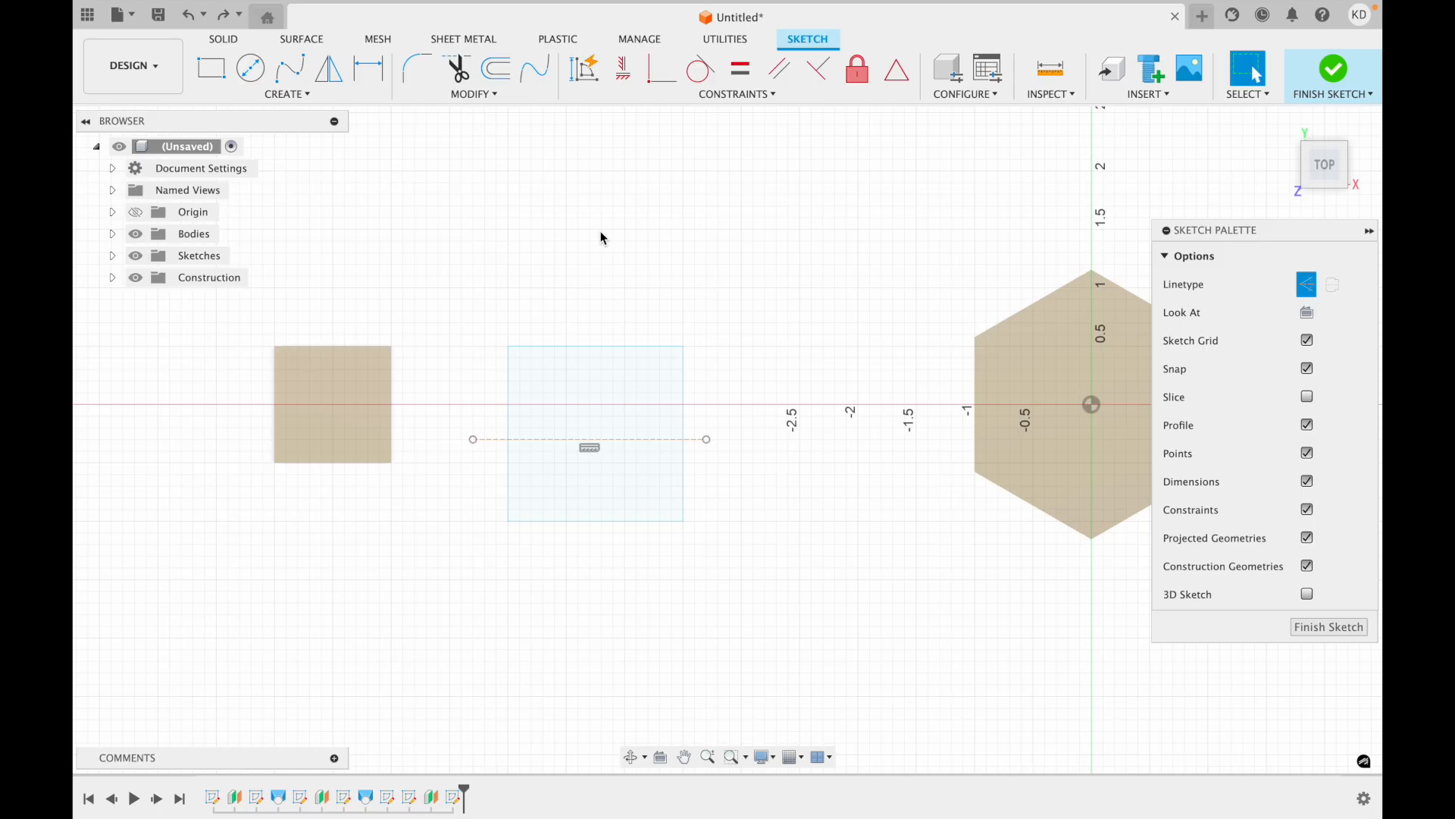
- Apply a MidPoint constraint between the left edge of the 1.5 in square and the horizontal construction line
left_click(897, 69)
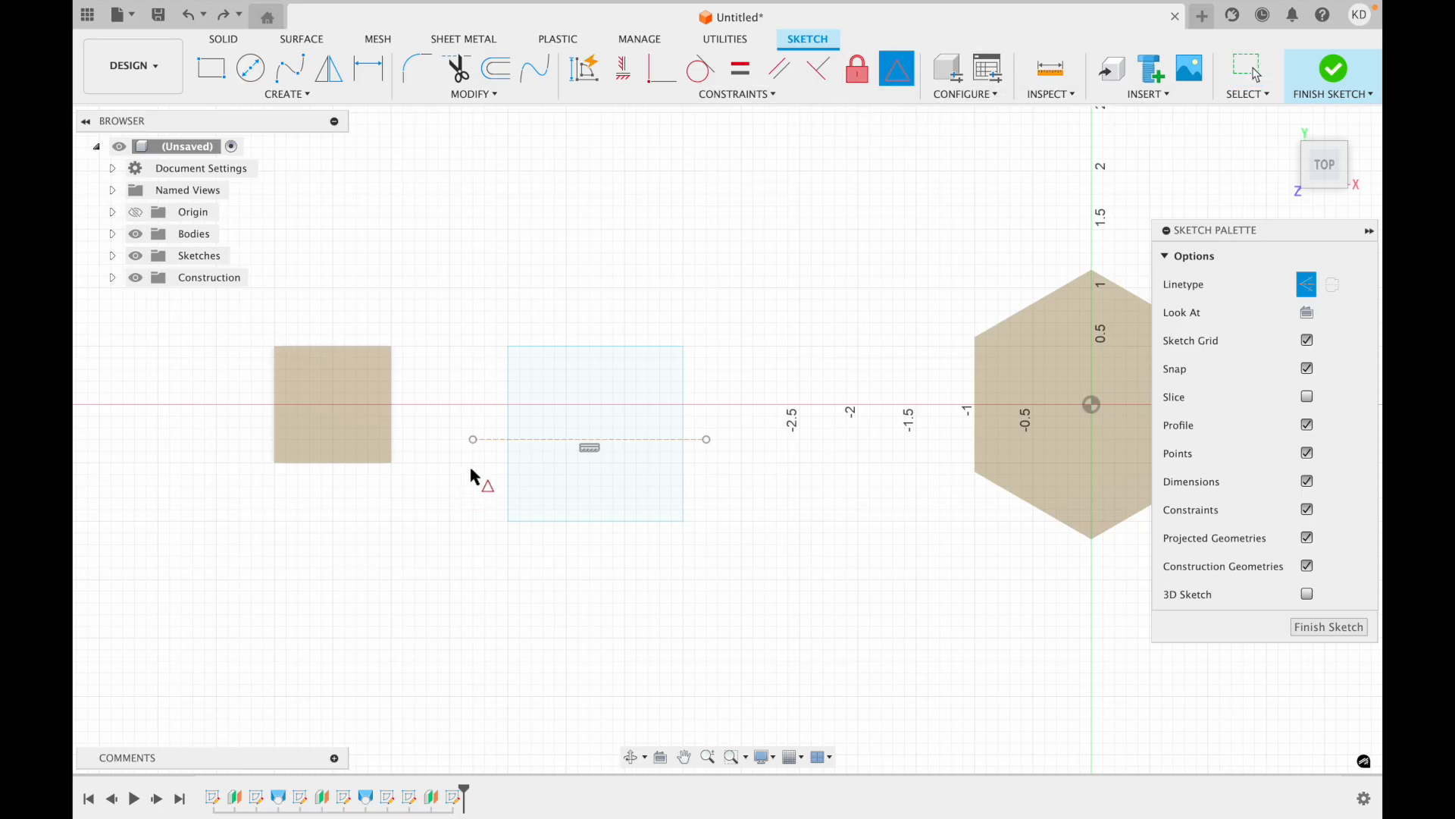
left_click(510, 400)
left_click(565, 433)
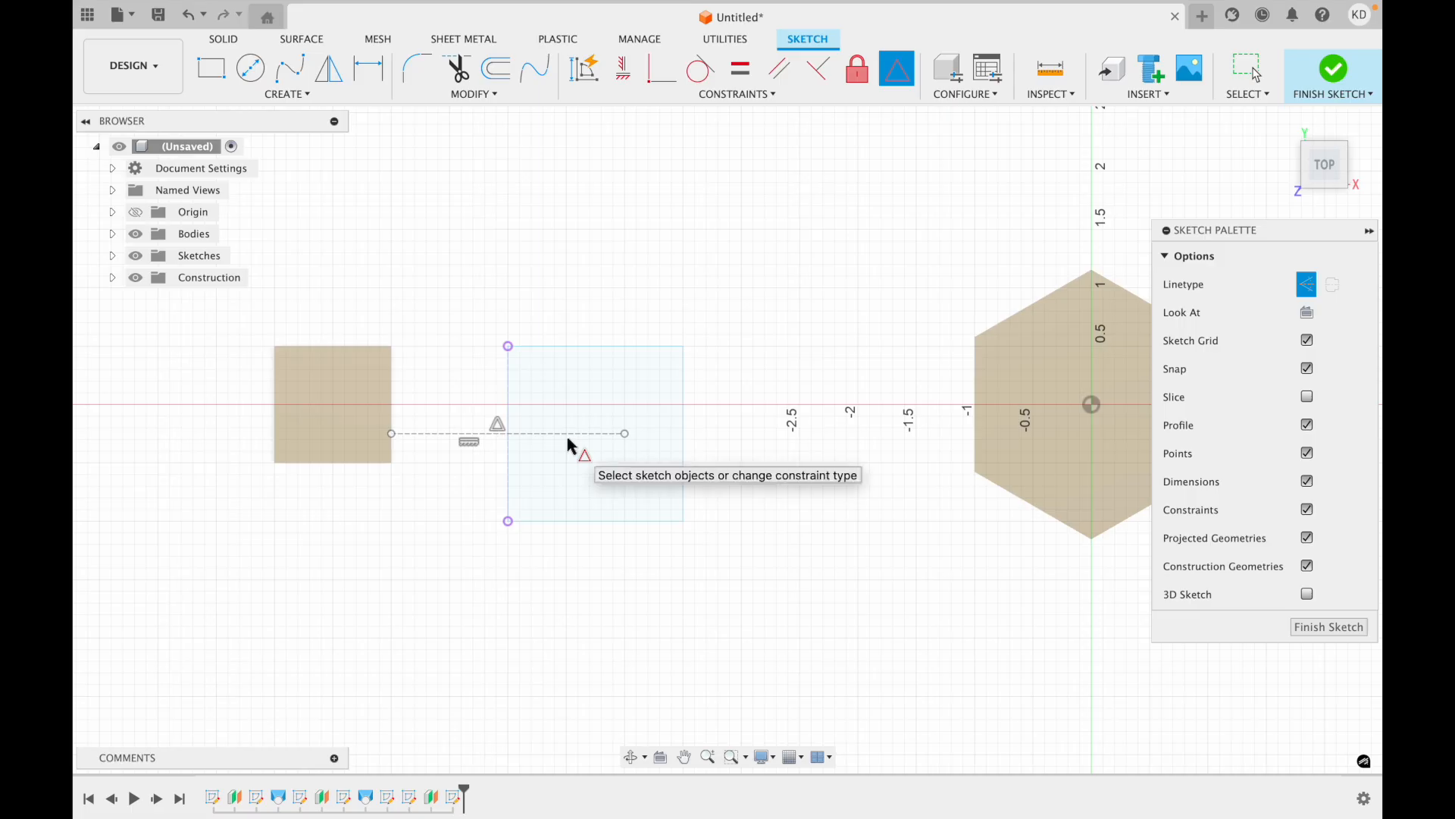
key("Escape")
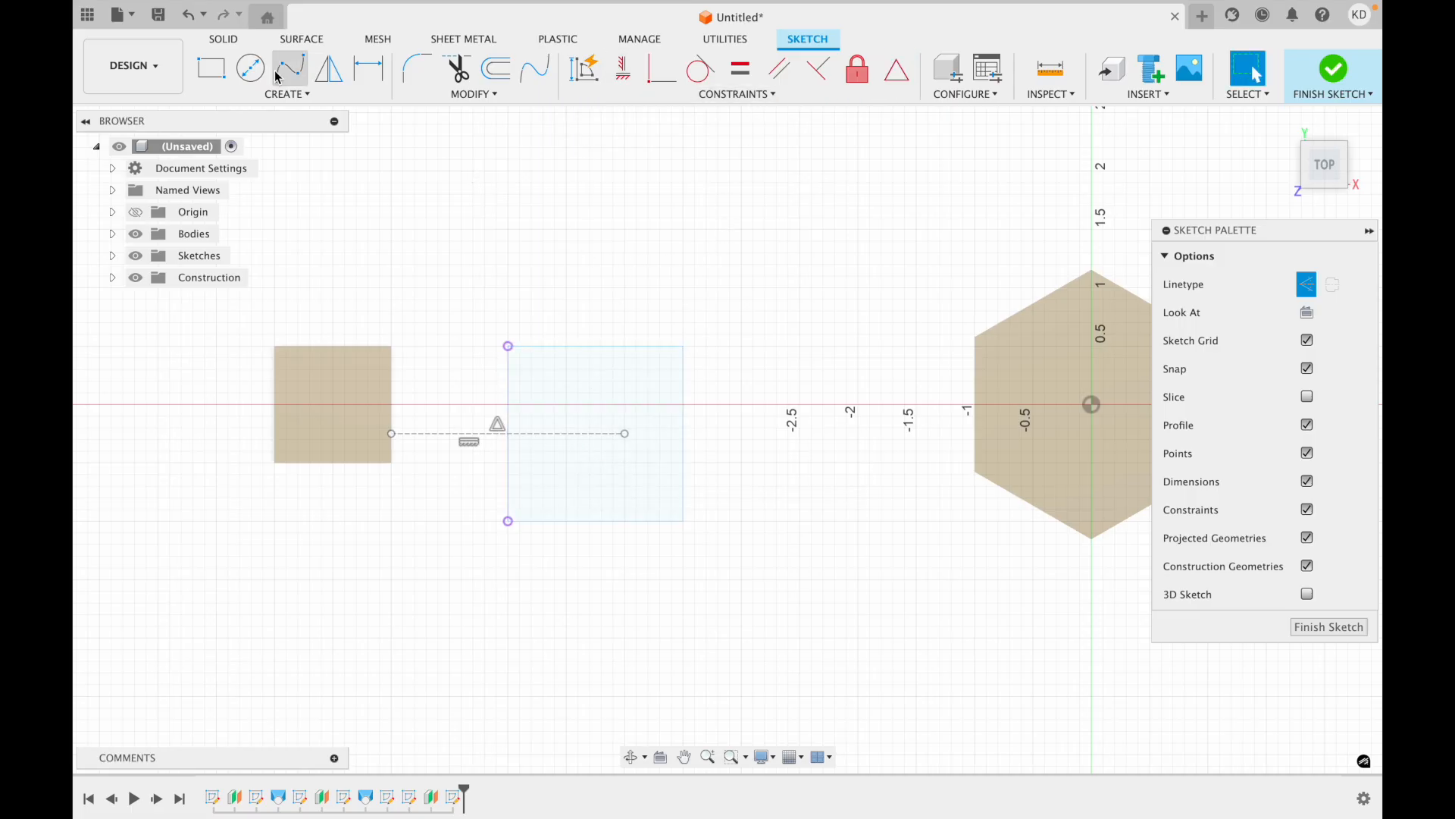
- Sketch a vertical construction line about 2.47 in long between the 1.5 in square and the hexagonal body
left_click(261, 98)
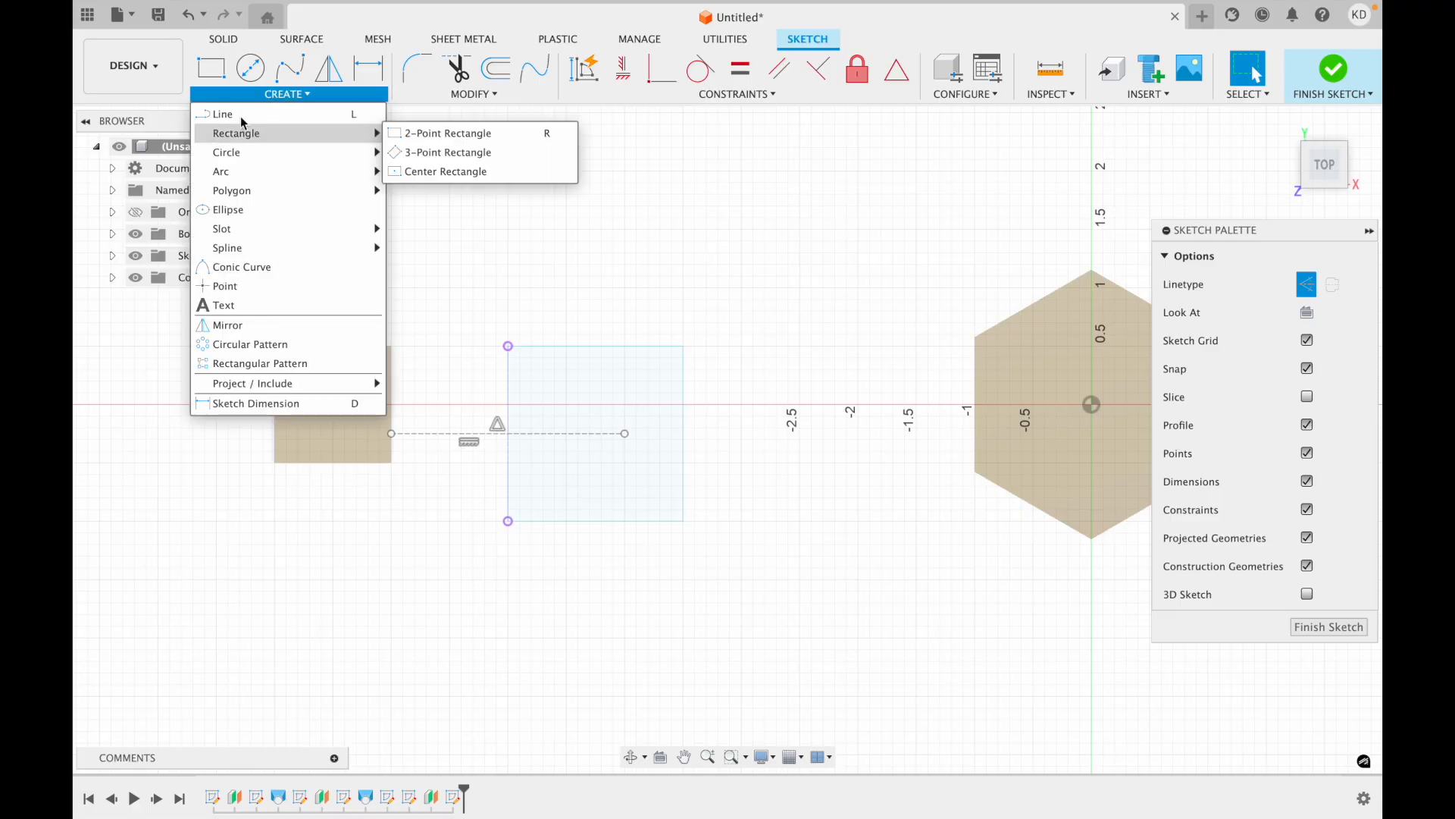
left_click(291, 115)
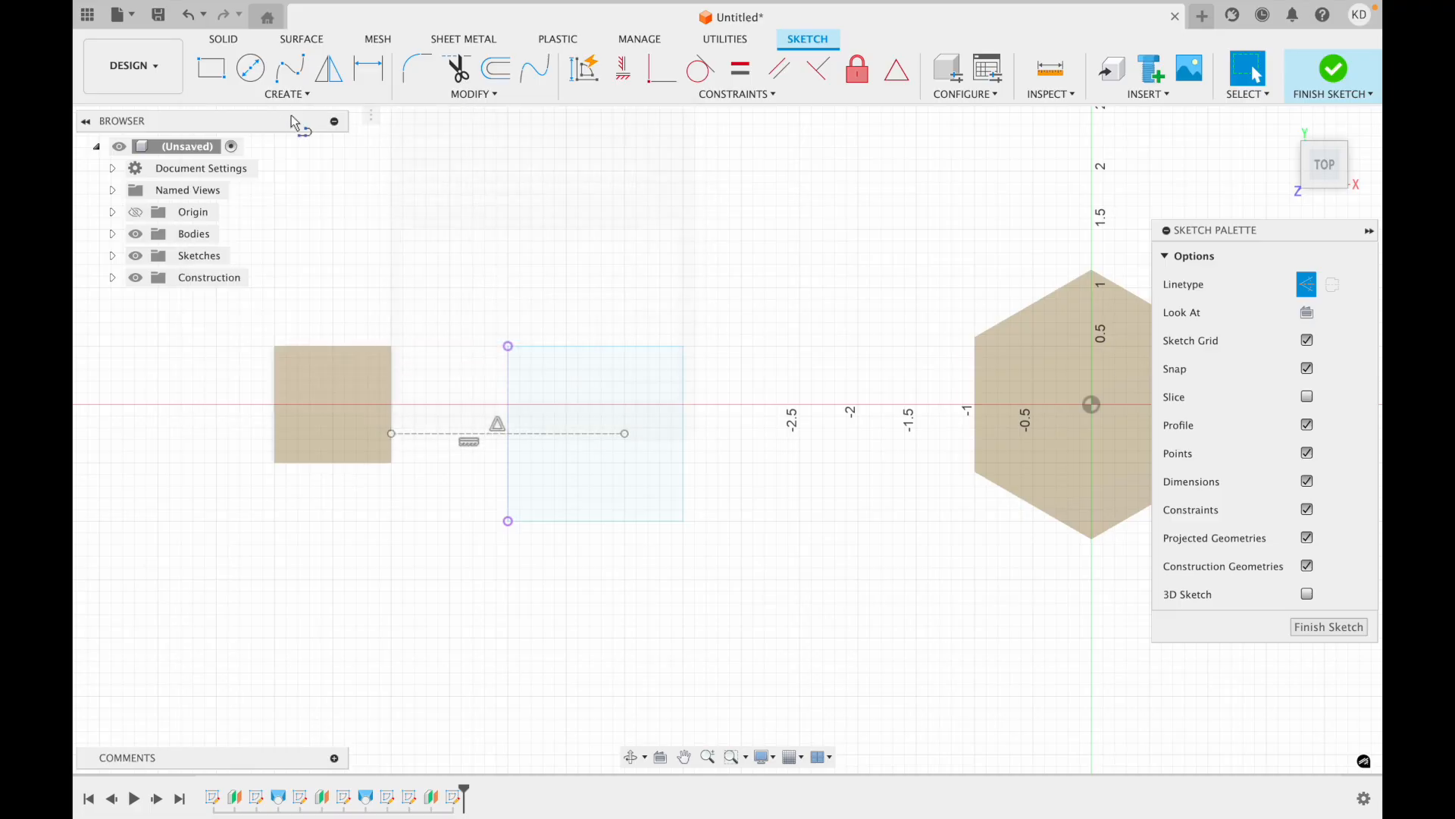
left_click(289, 113)
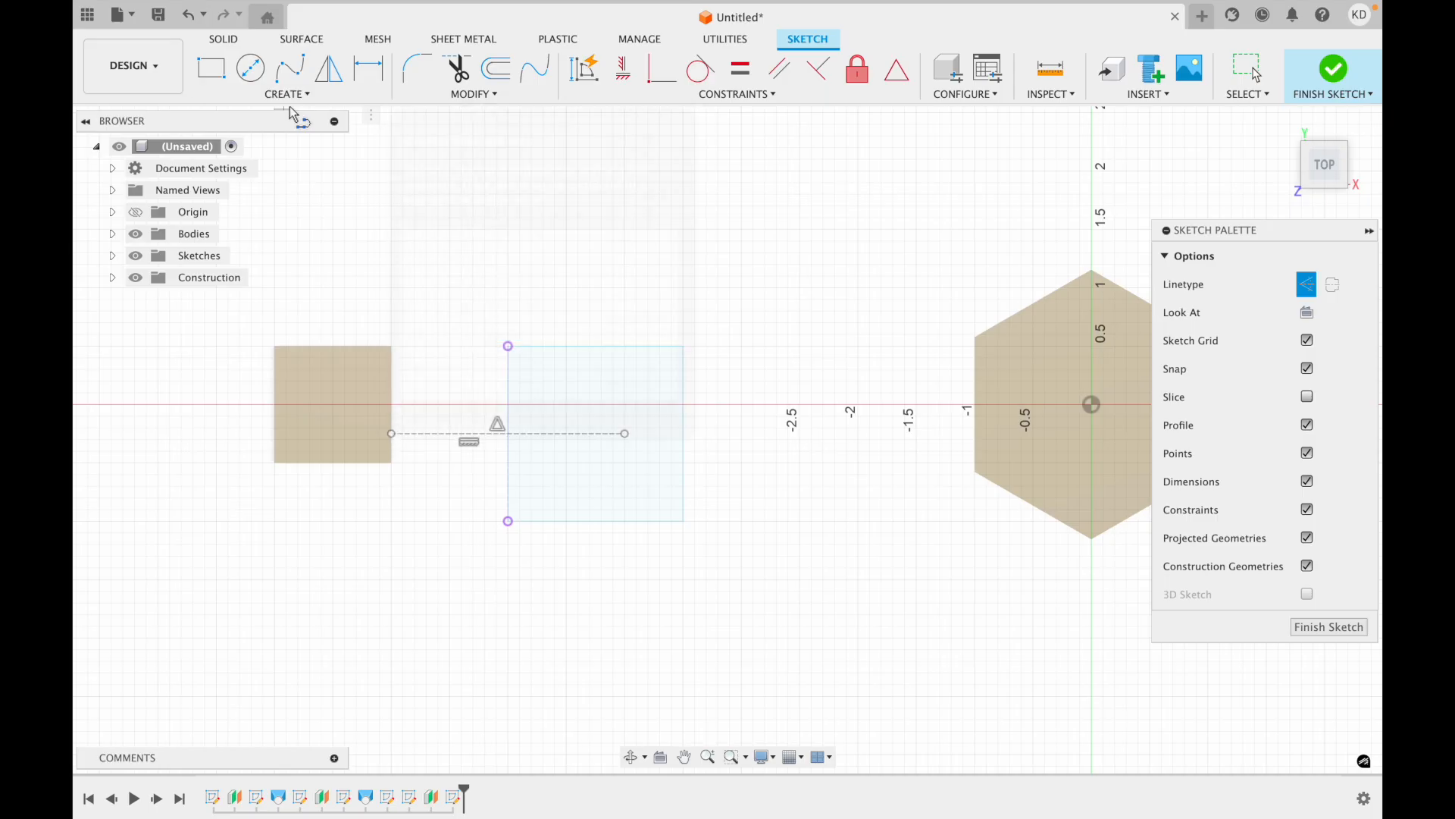
left_click(744, 304)
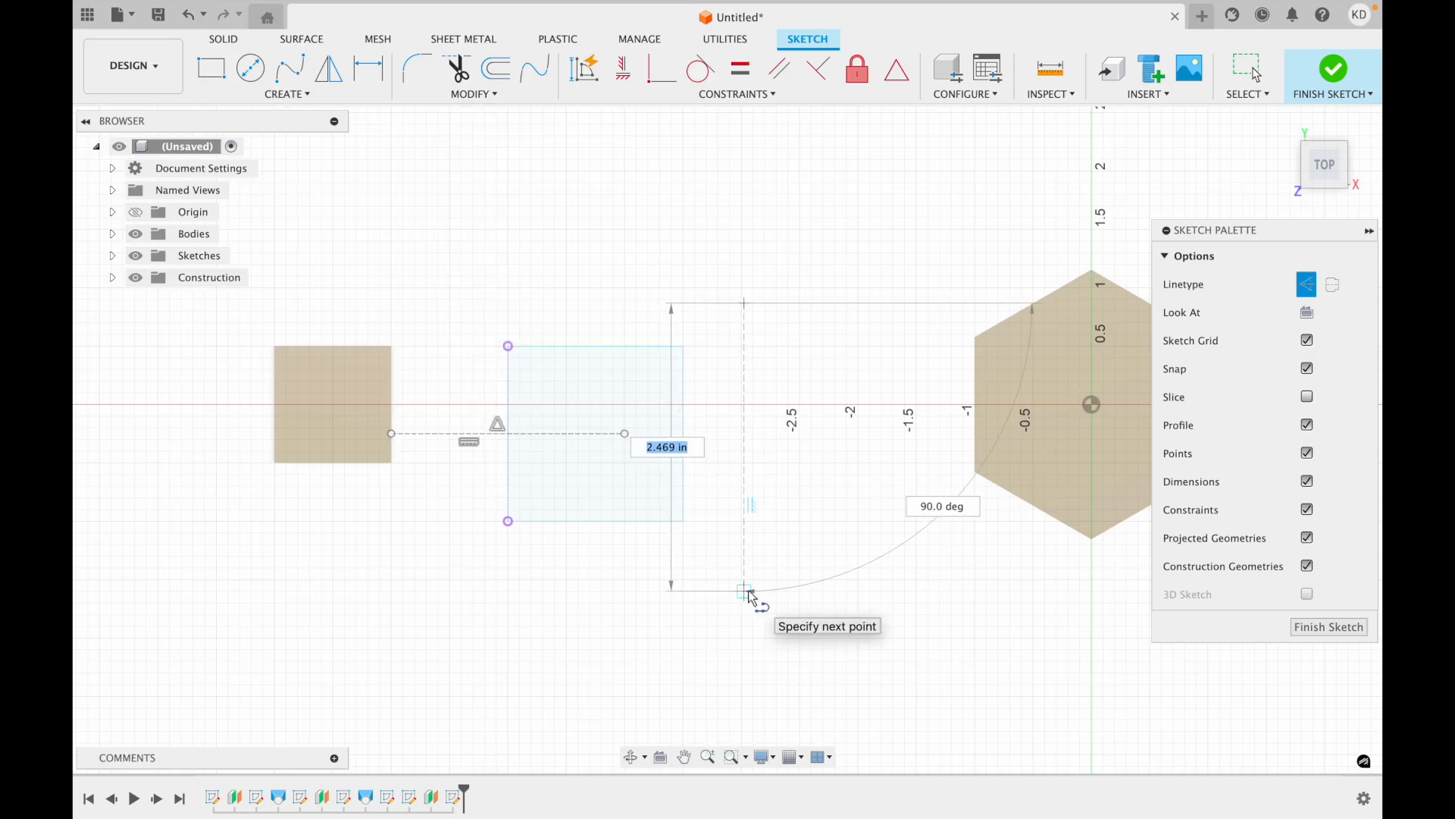
left_click(749, 594)
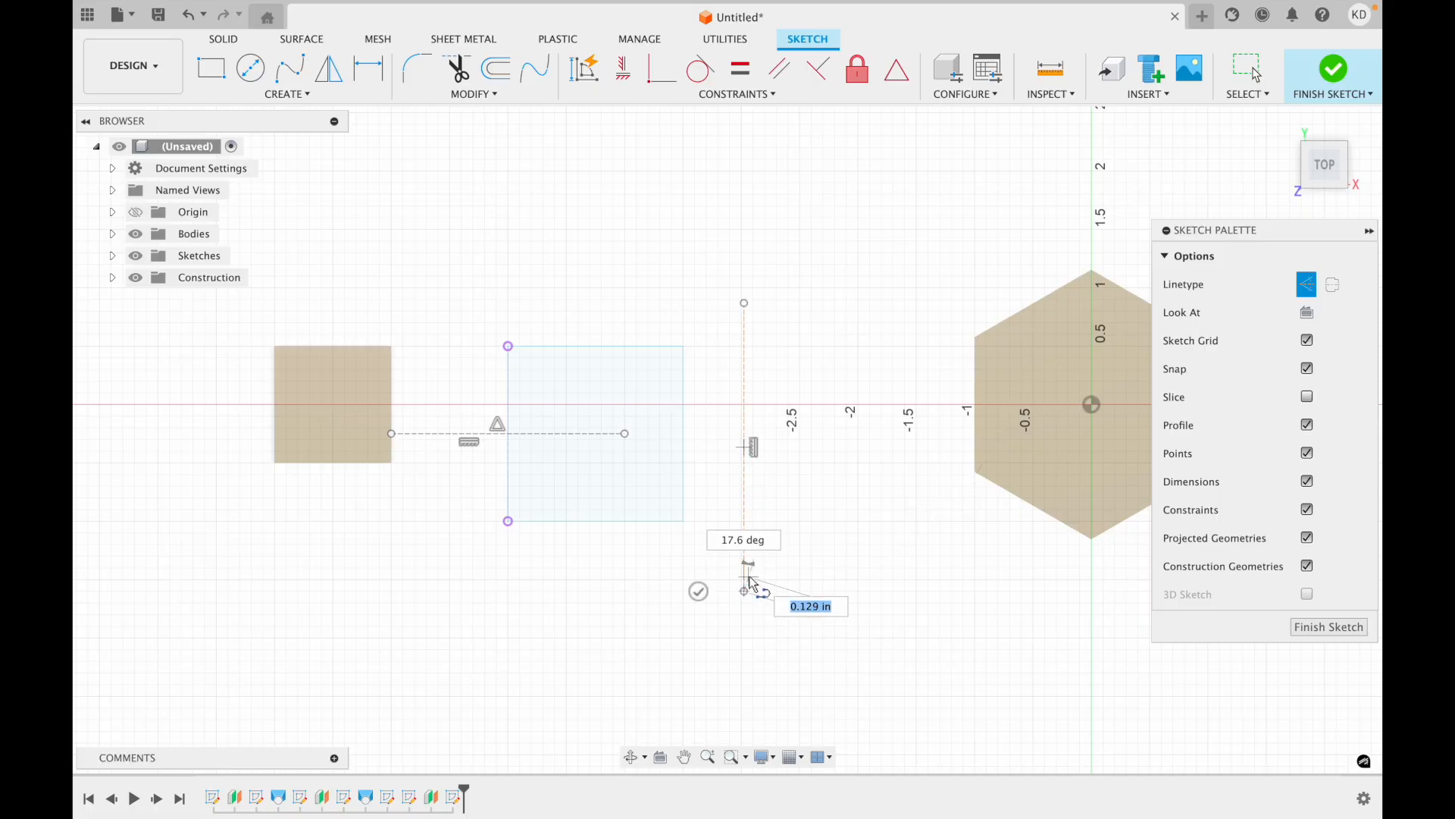
key("Escape")
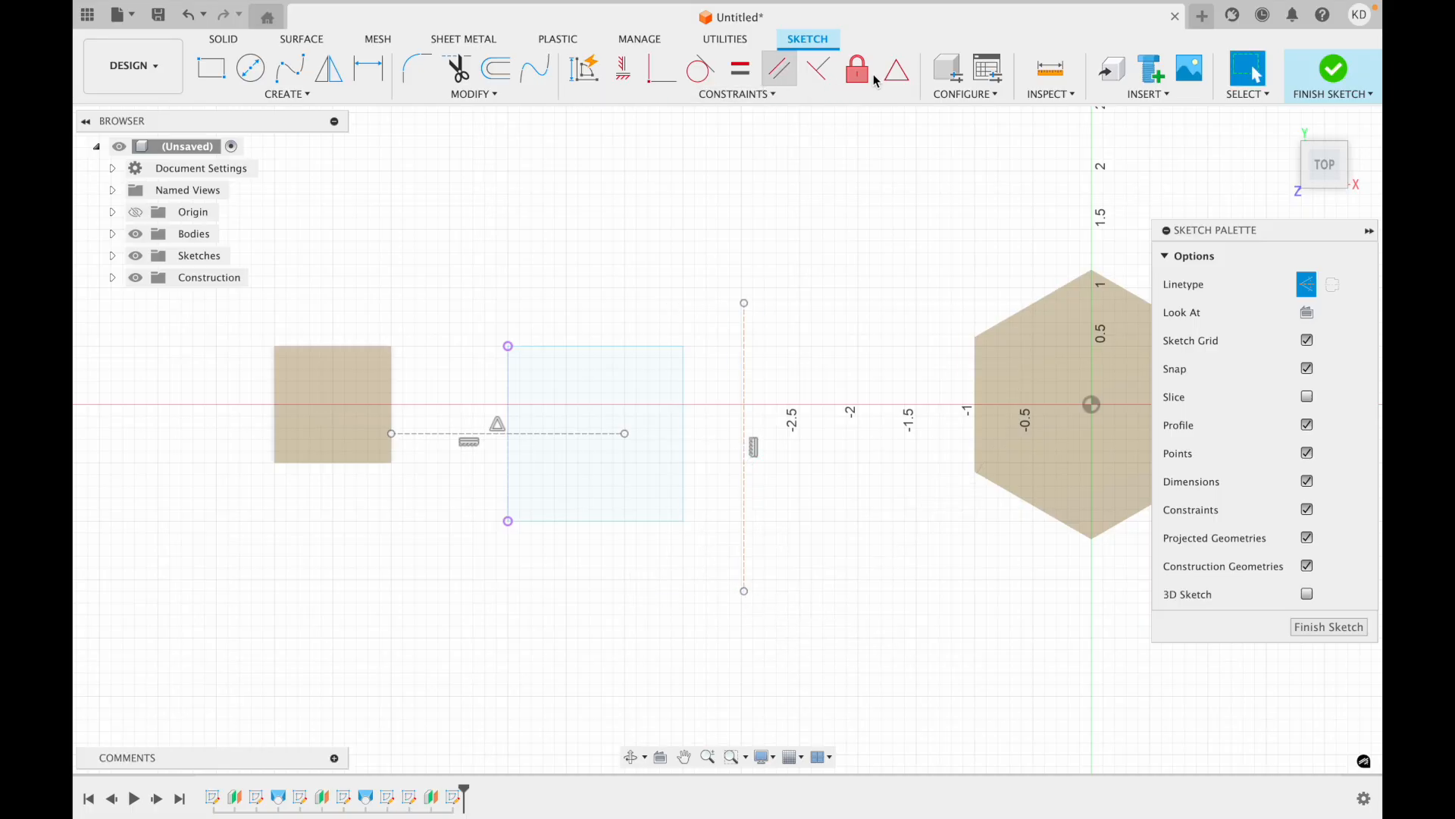
- Apply a MidPoint constraint between the vertical construction line and the top edge of the 1.5 in square
left_click(897, 70)
left_click(745, 402)
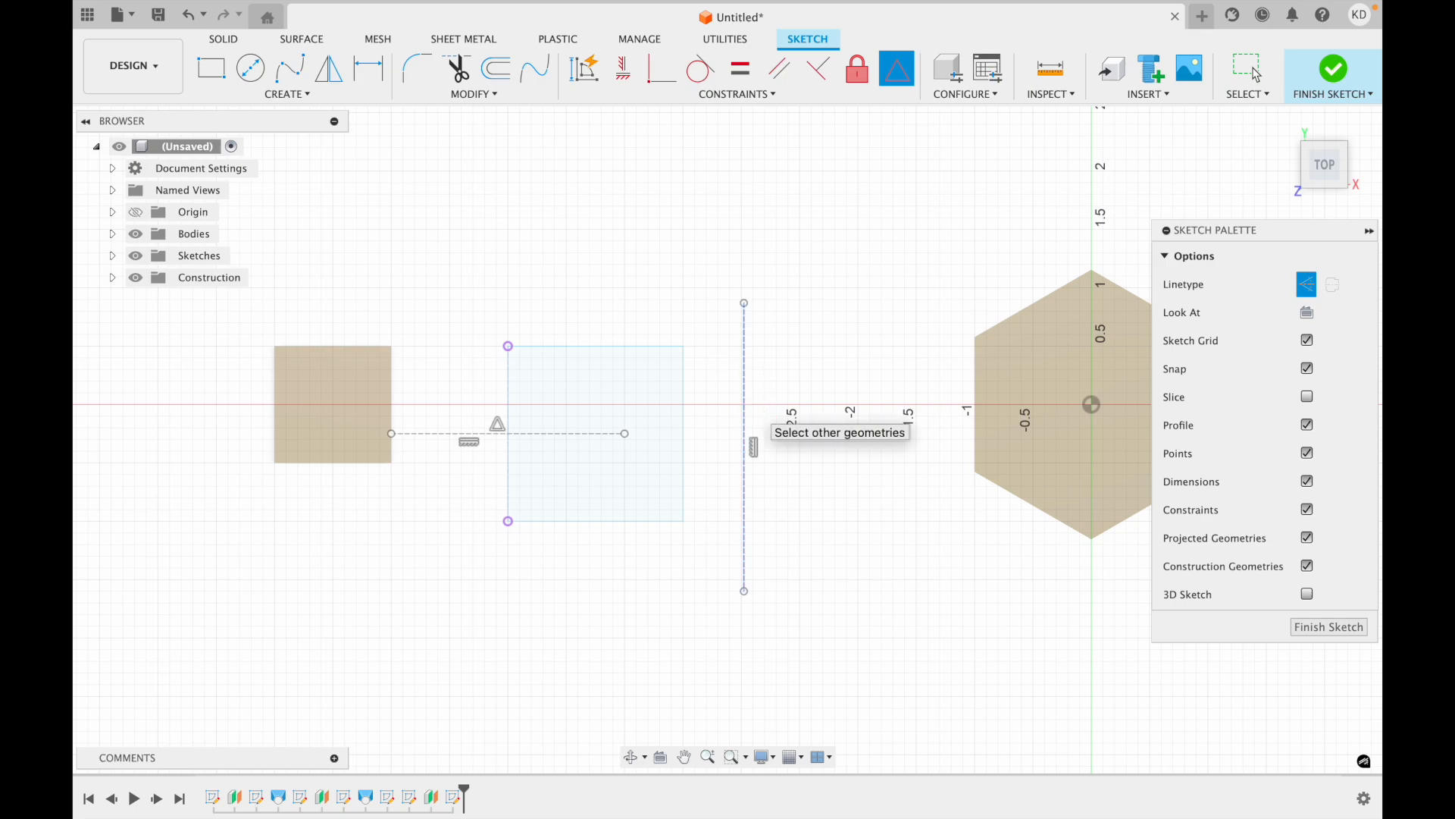
left_click(595, 348)
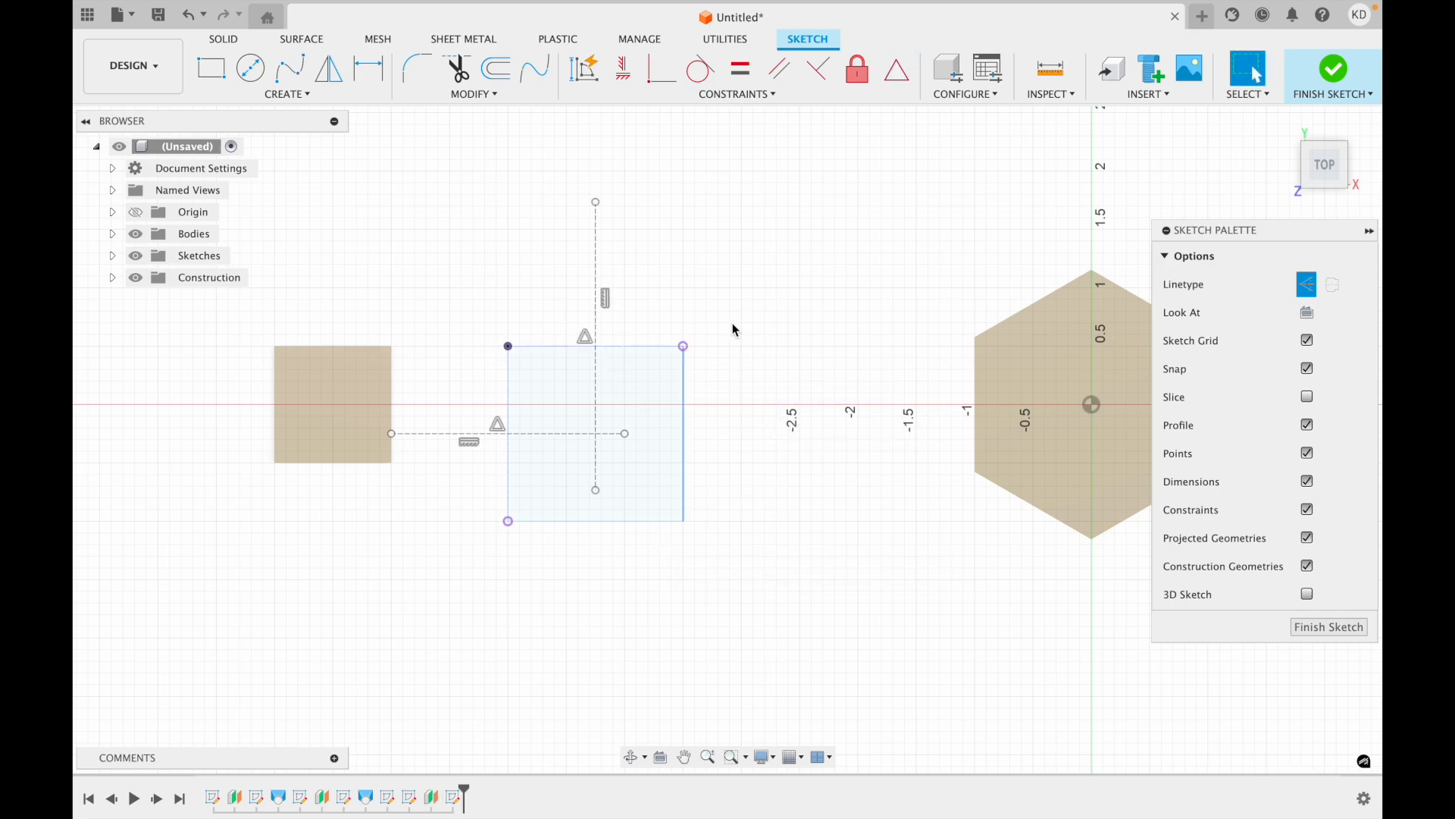
- Place a sketch point where the two construction lines cross at the square's center, and finish the sketch
scroll(656, 392, "down", 1)
scroll(657, 392, "up", 1)
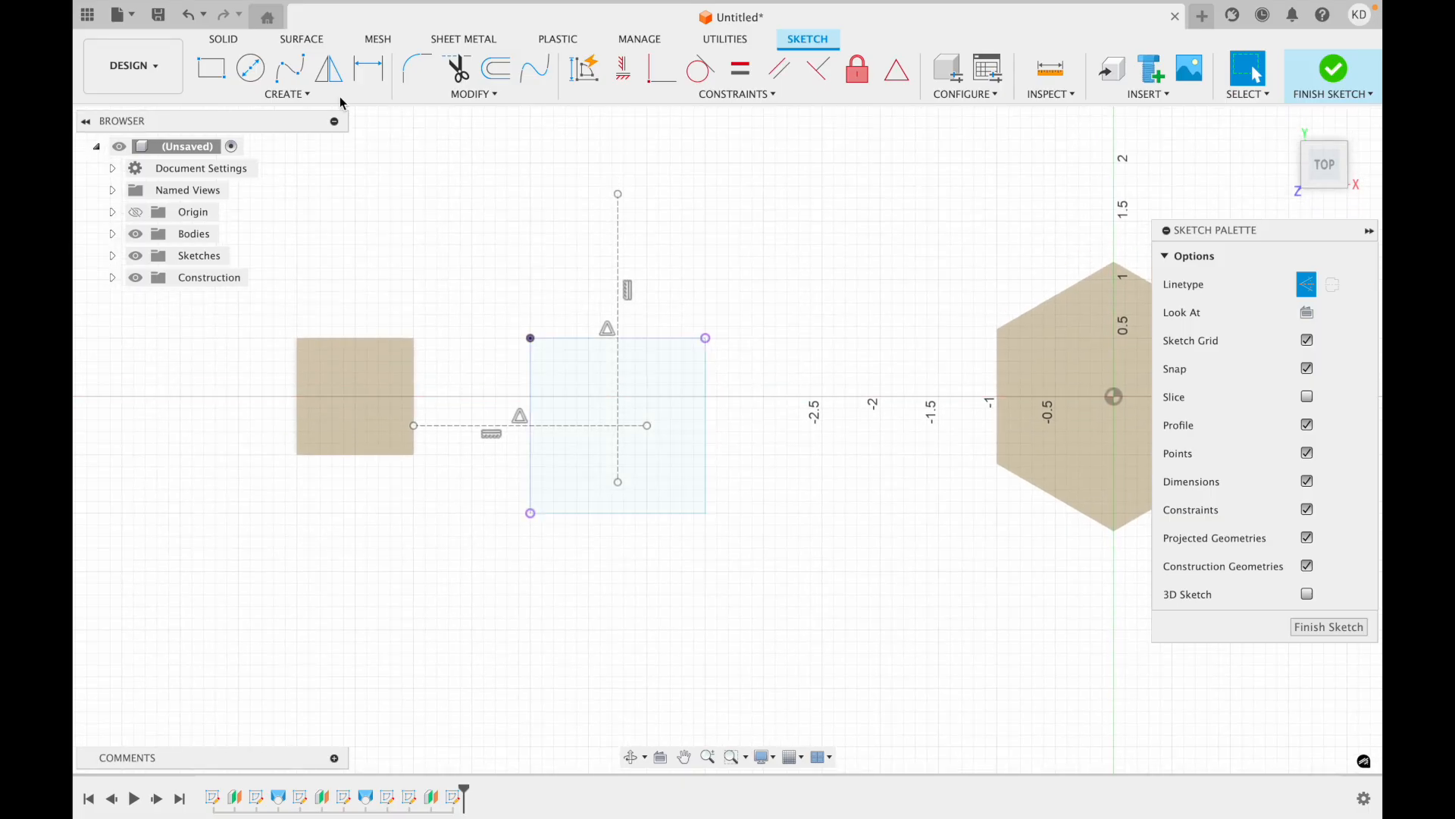
left_click(289, 94)
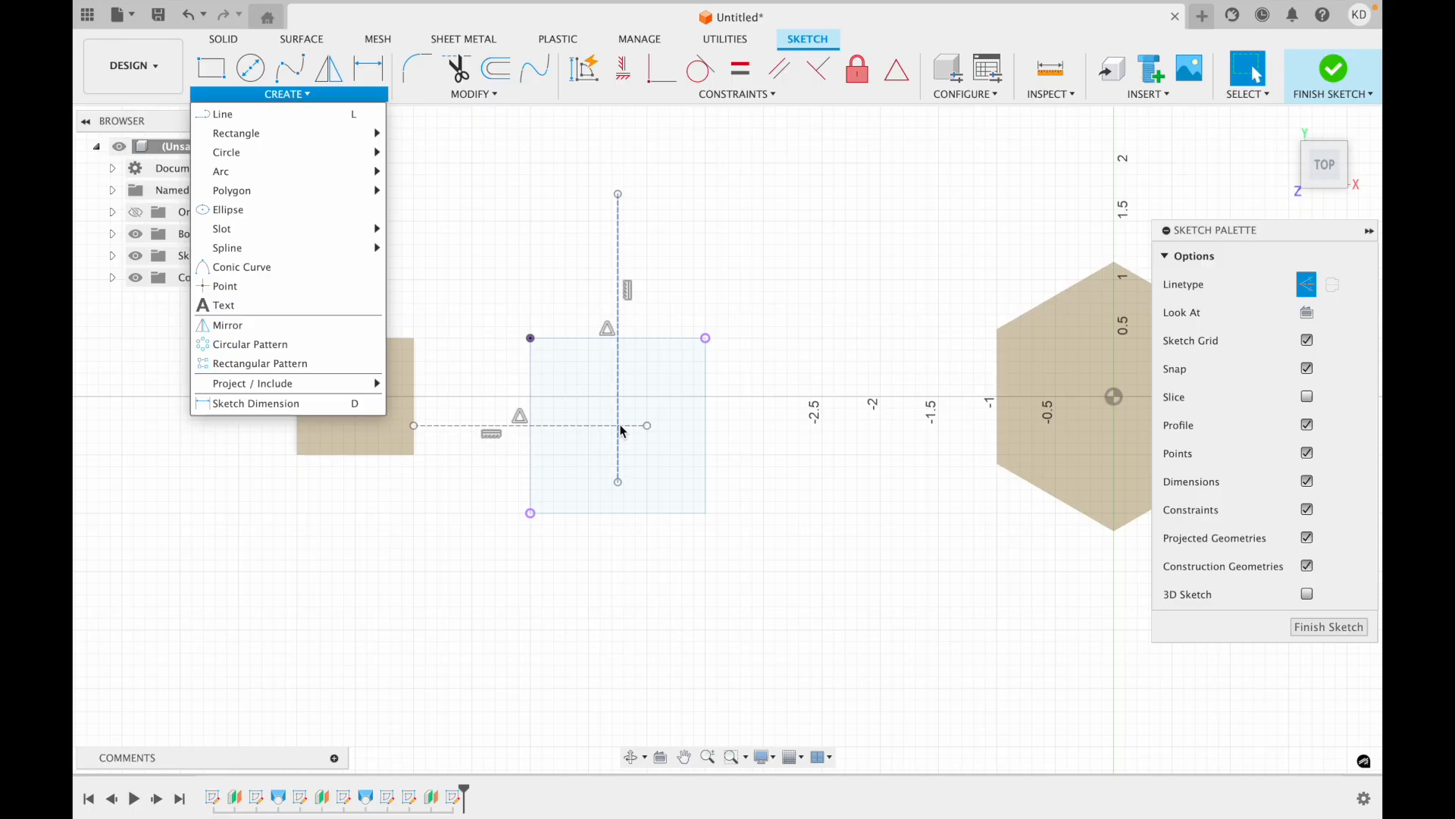
left_click(286, 288)
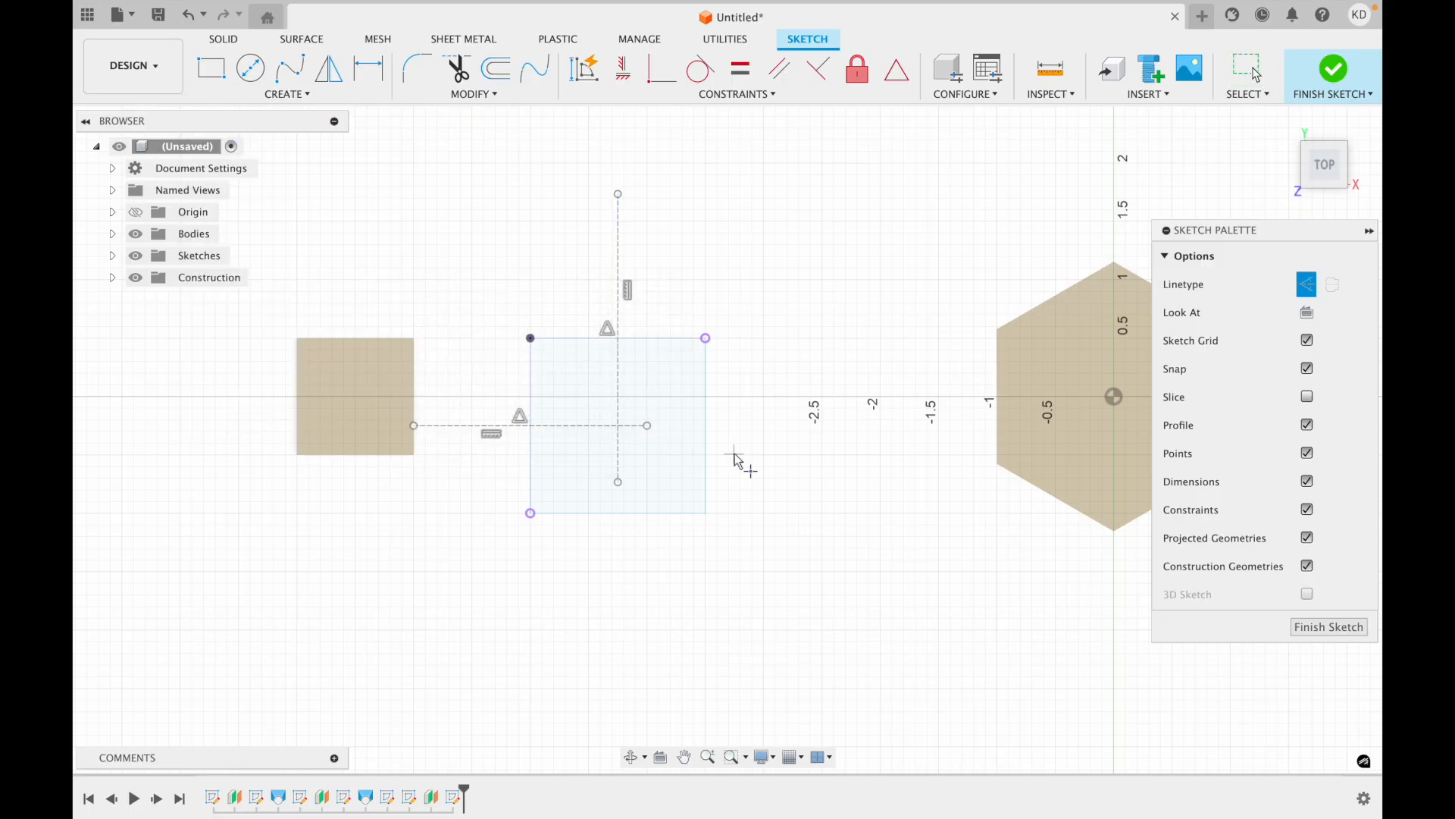
left_click(618, 426)
key("Escape")
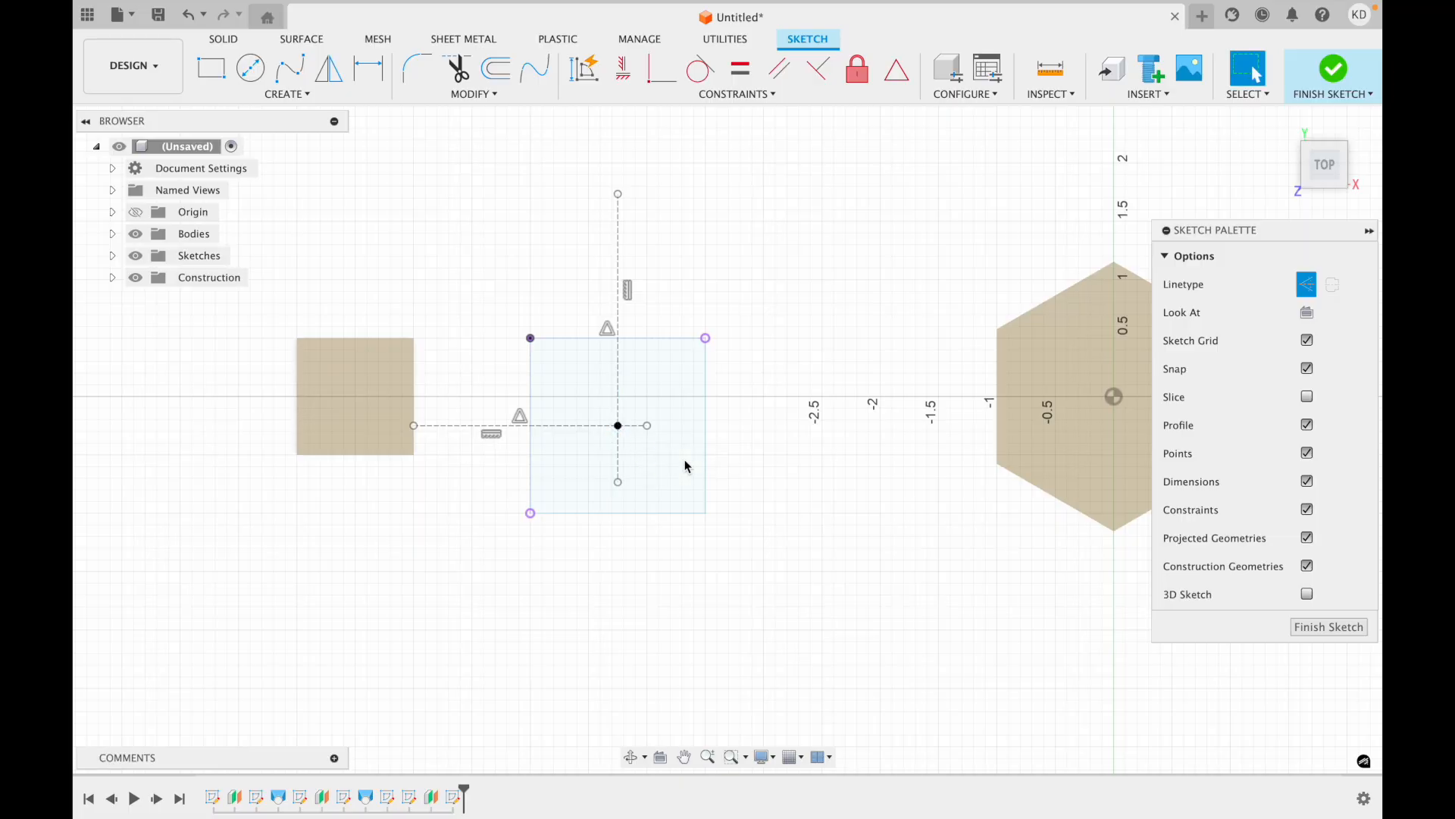
left_click(1330, 72)
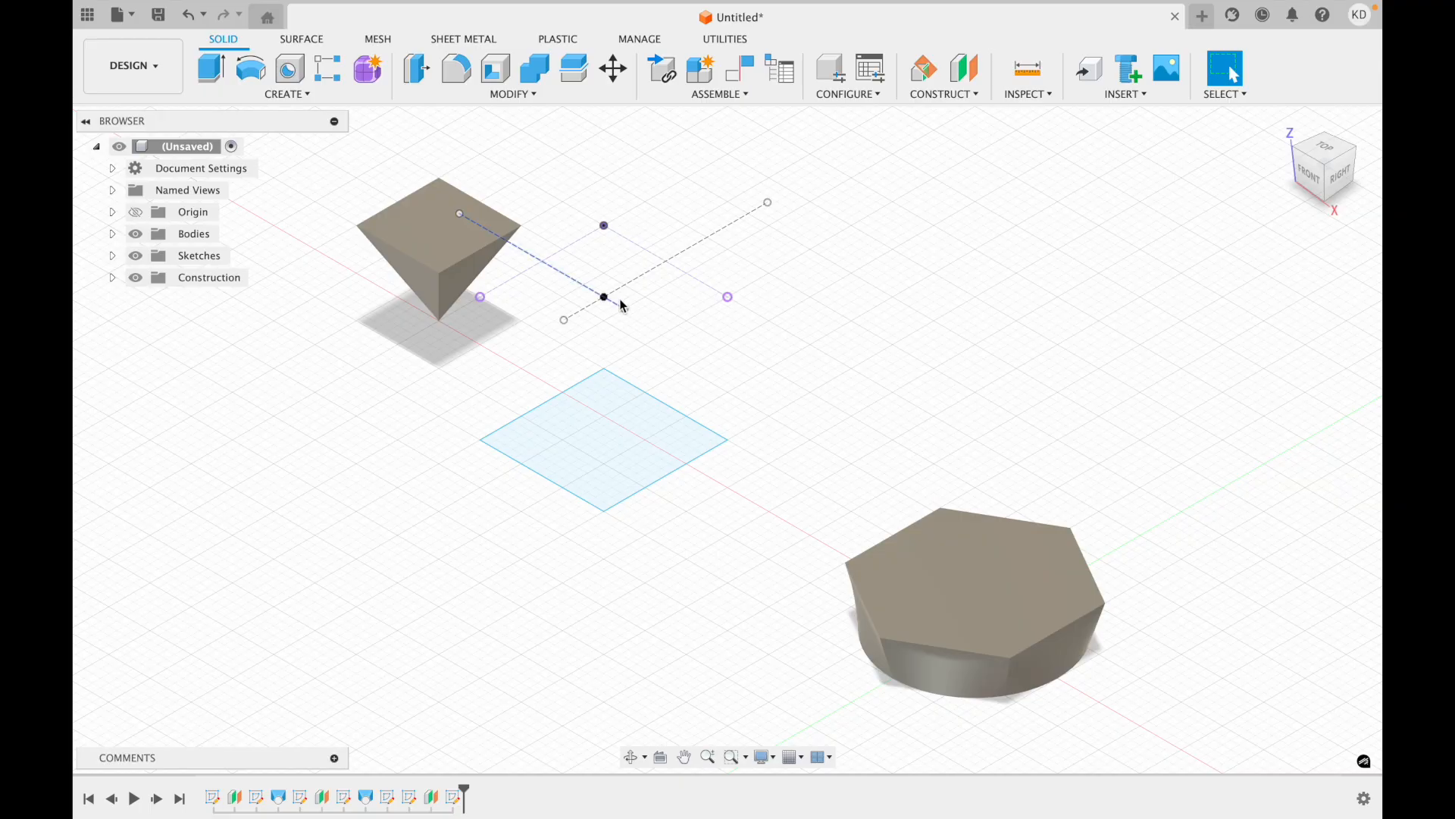
- Reopen the sketch above the square, add a 0.2 in diameter circle centered on the sketch point, and finish the sketch
double_click(457, 799)
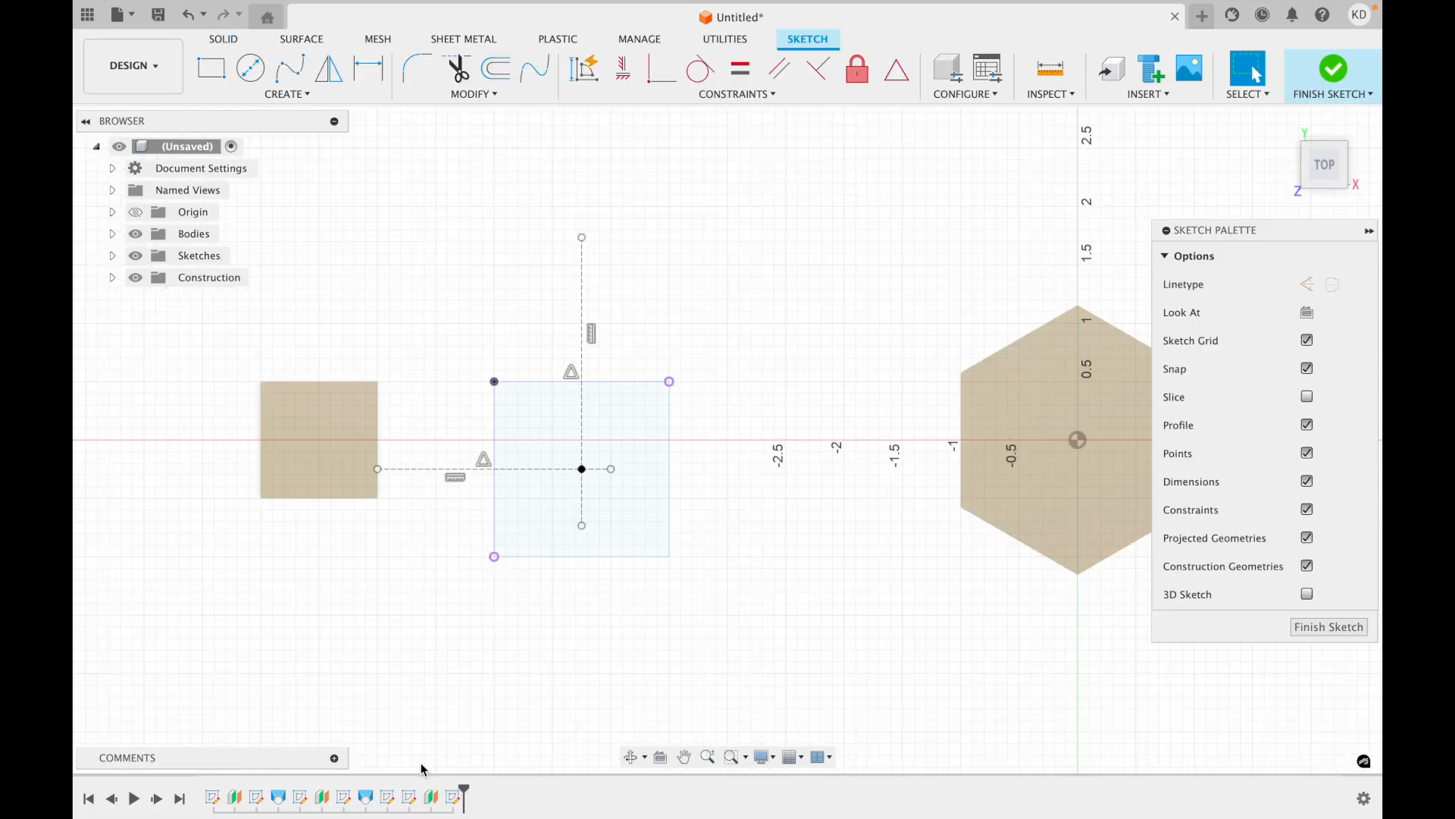
left_click(1333, 72)
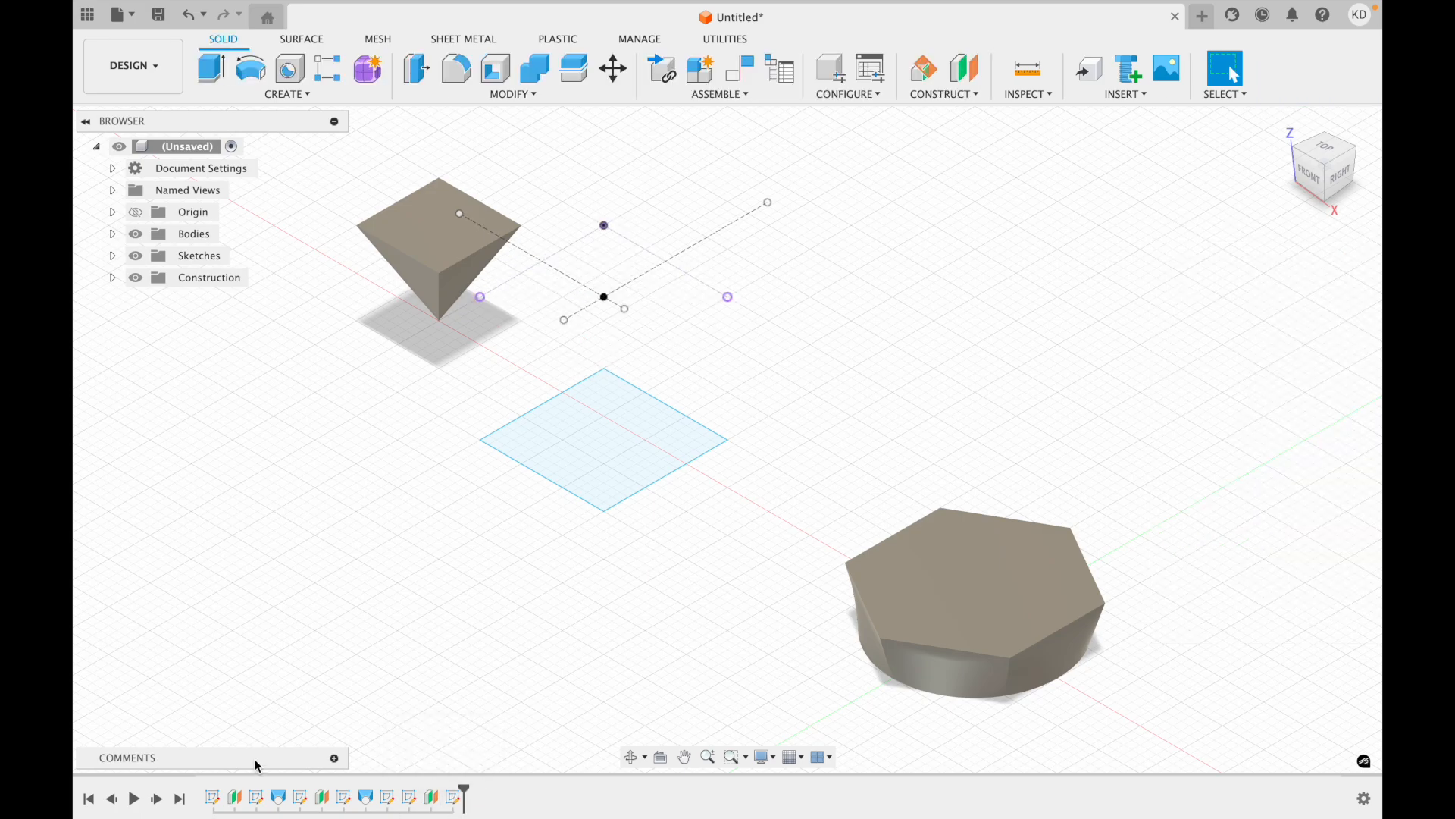
left_click(455, 798)
double_click(455, 798)
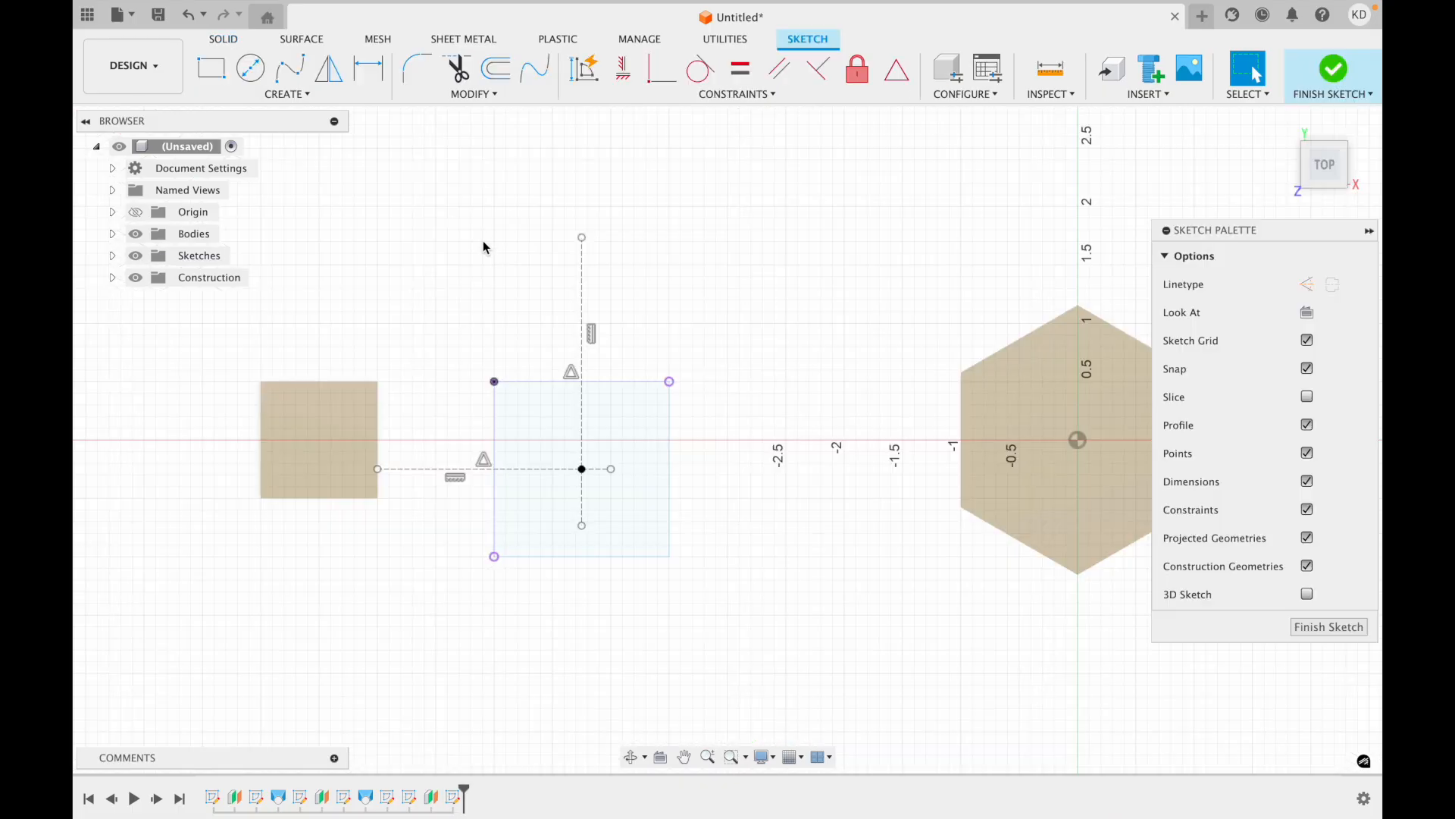
left_click(282, 94)
left_click(250, 68)
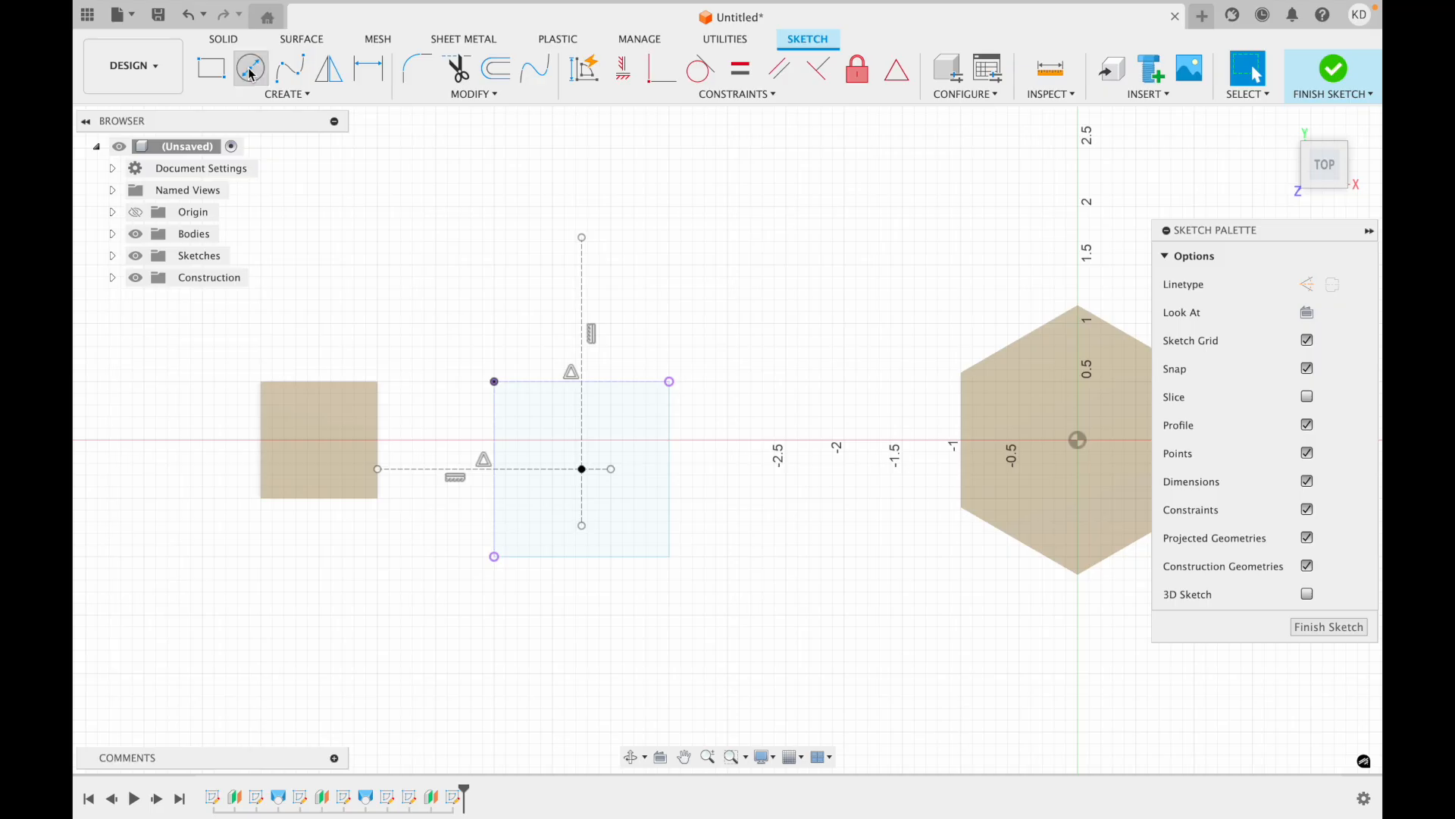
left_click(582, 469)
type(".2")
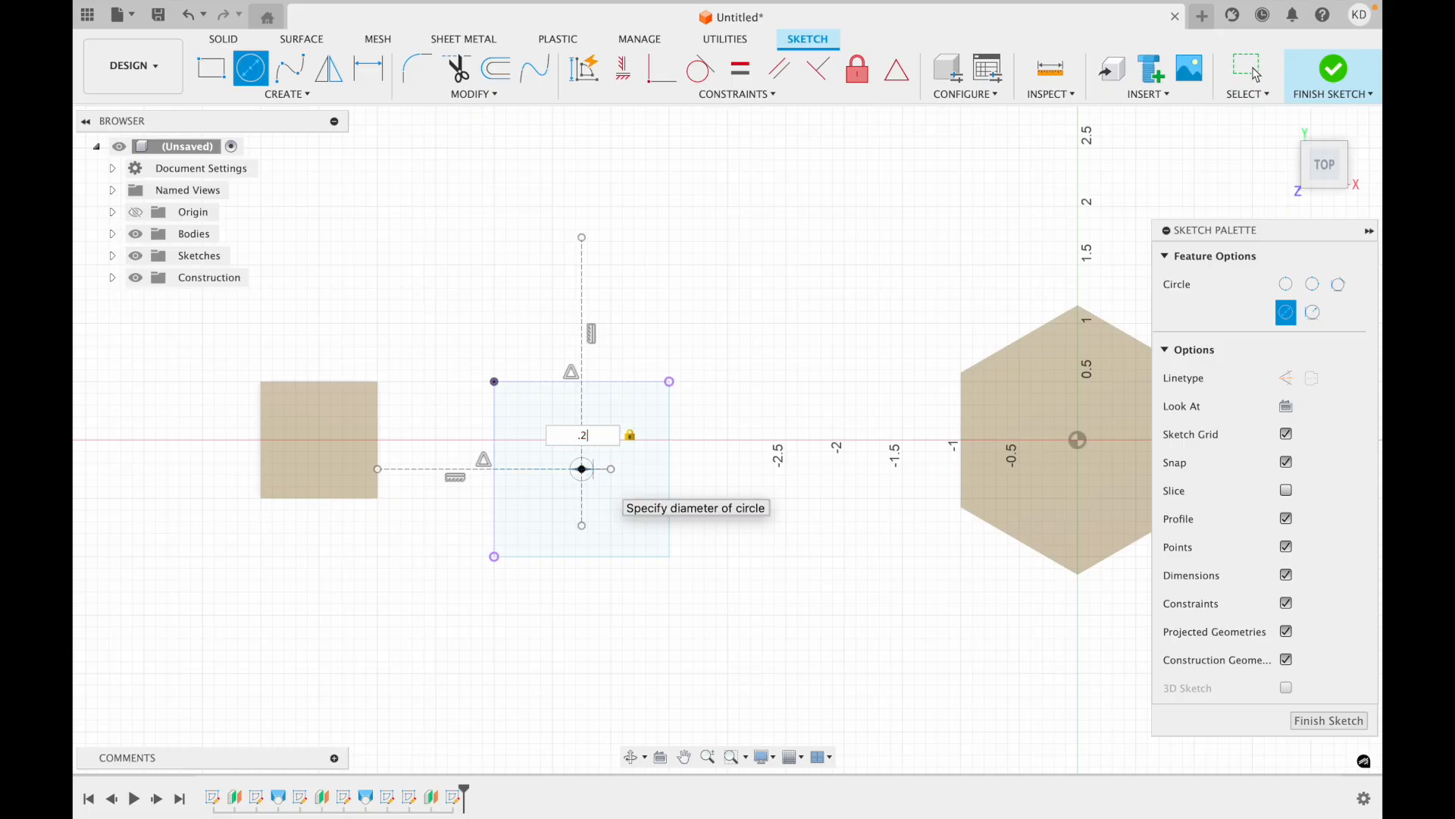
key("Return")
key("Escape")
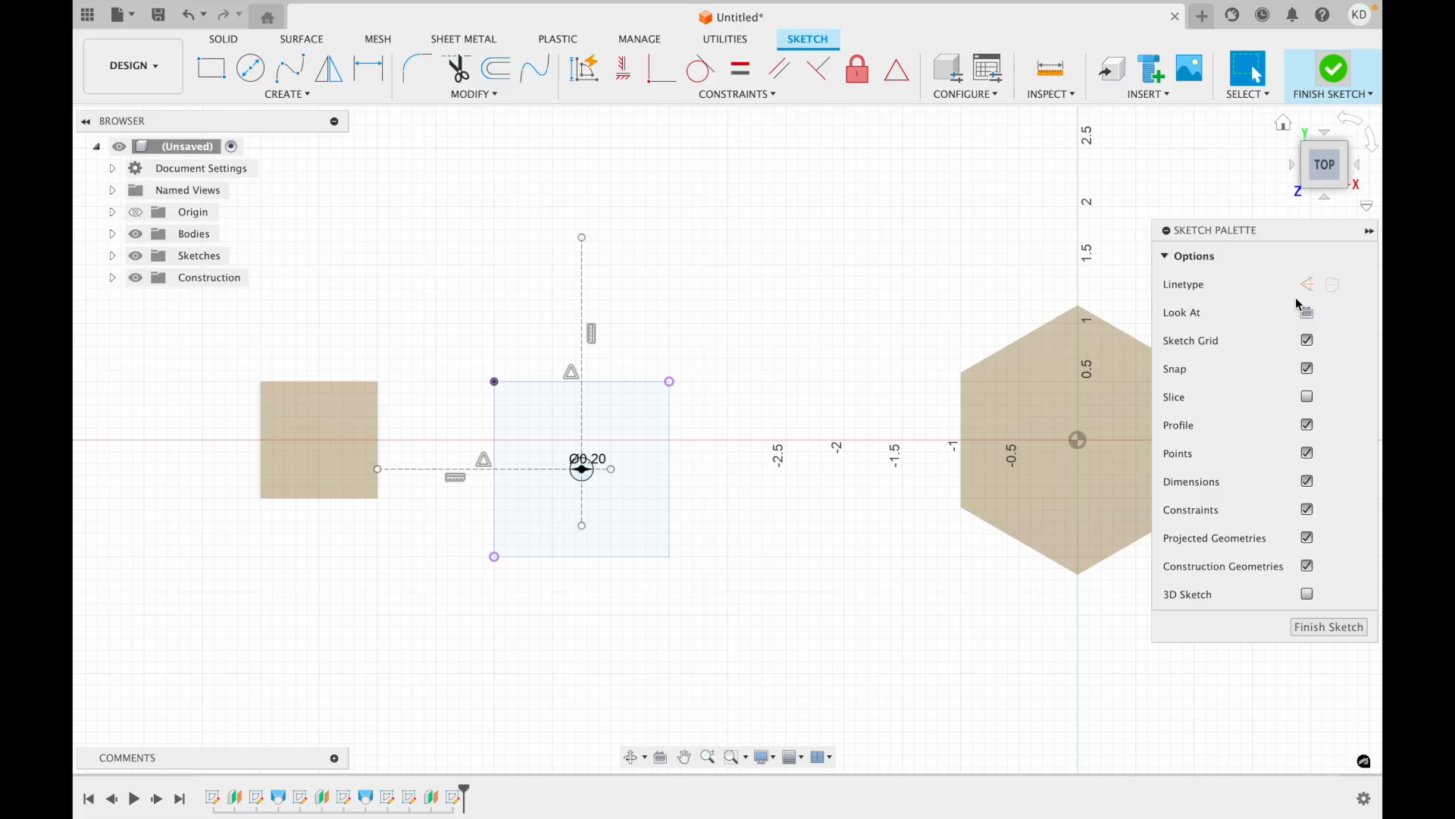
left_click(1367, 73)
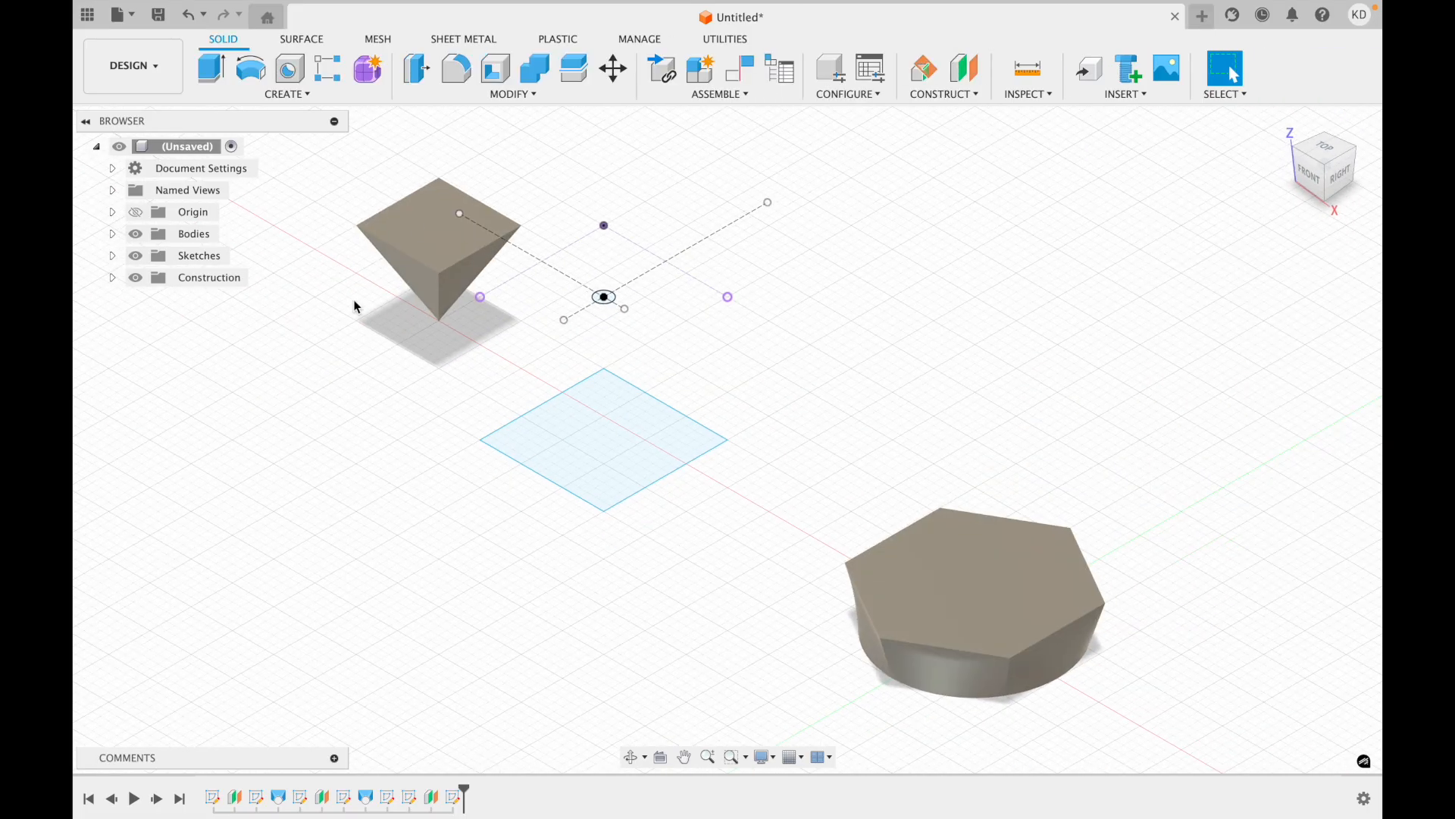
- Loft a new body from the 1.5 in square profile to the sketch point above its center
left_click(288, 97)
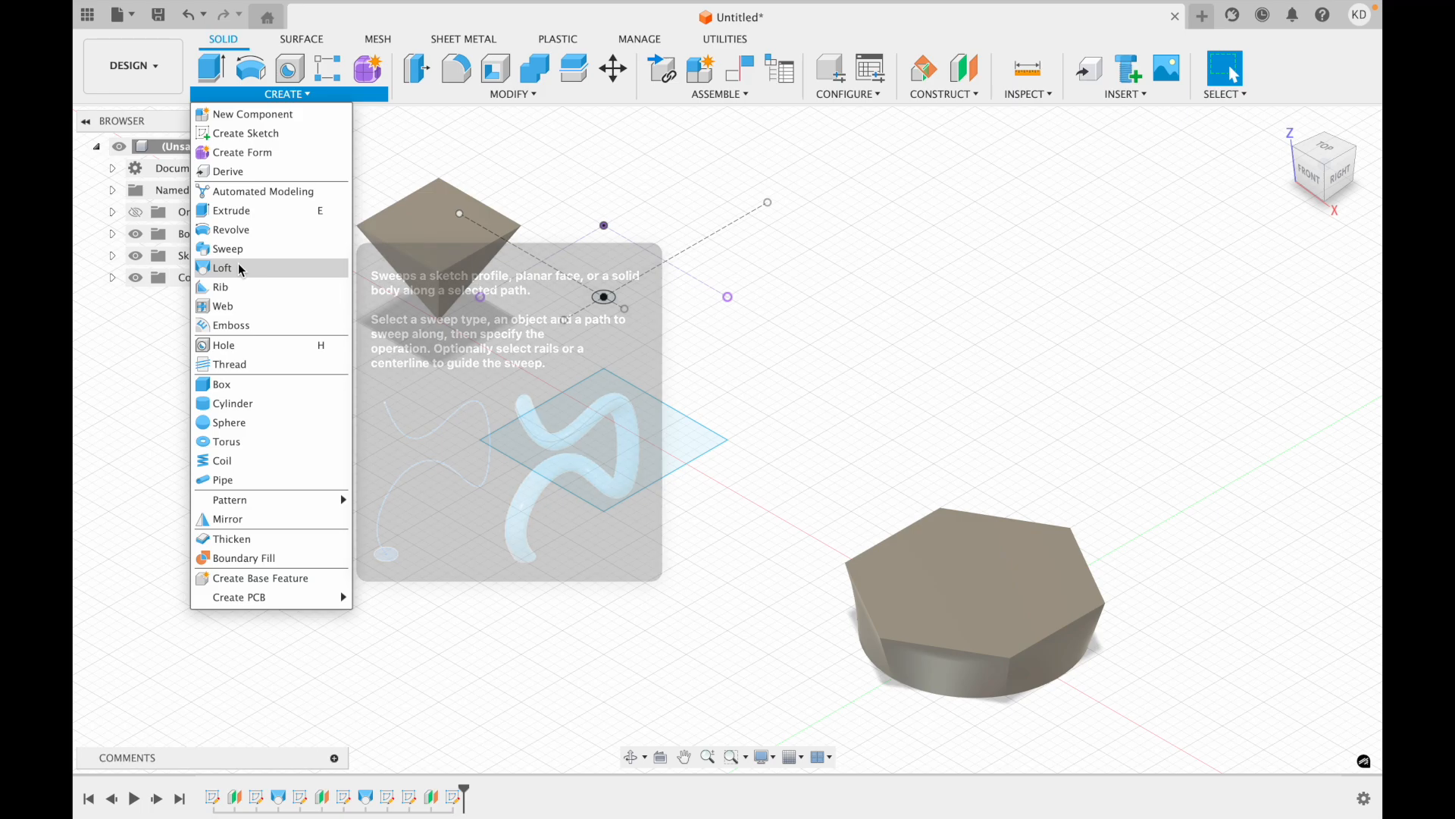
left_click(227, 267)
left_click(610, 475)
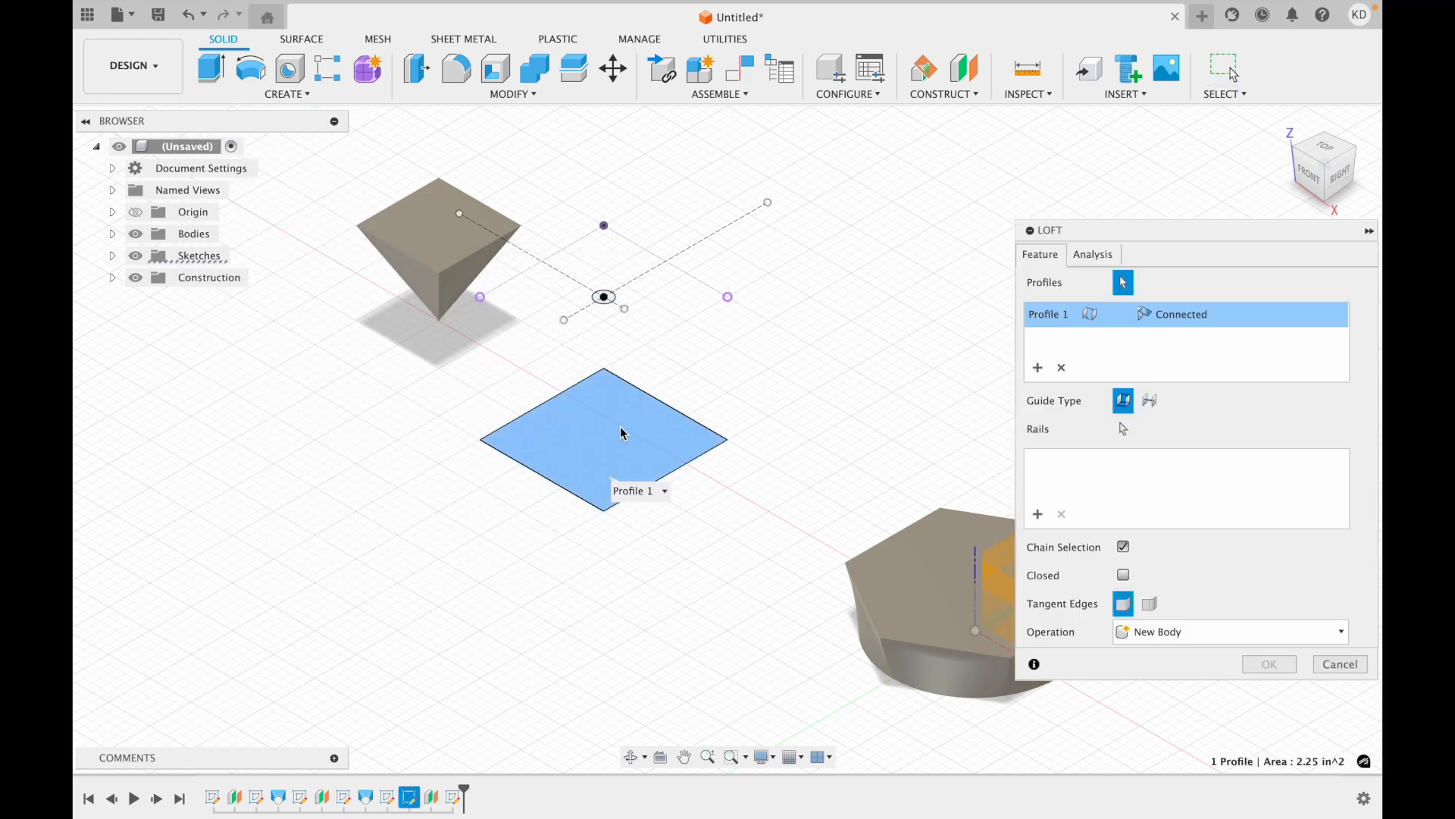
left_click(605, 298)
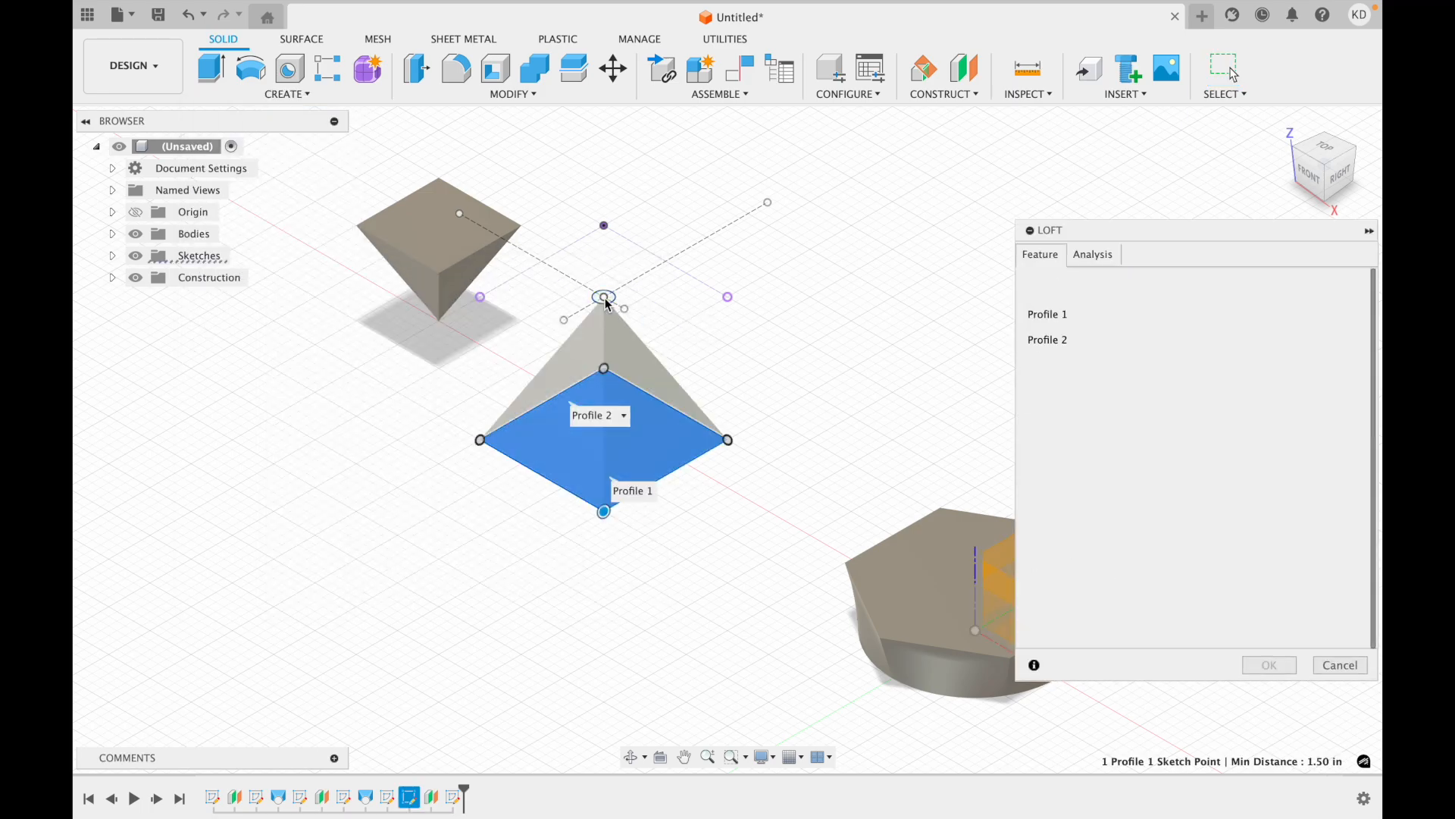
left_click(1270, 665)
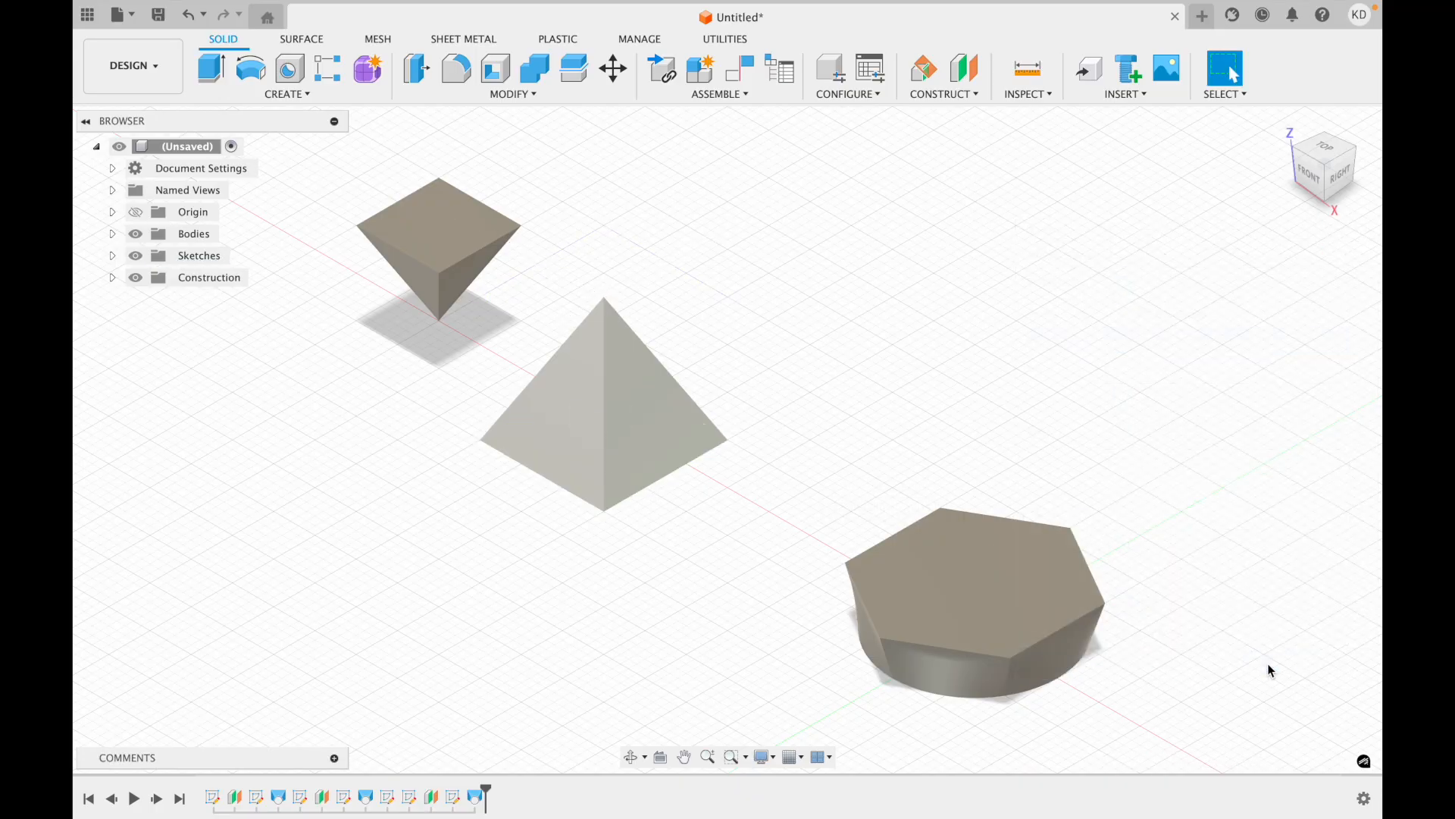